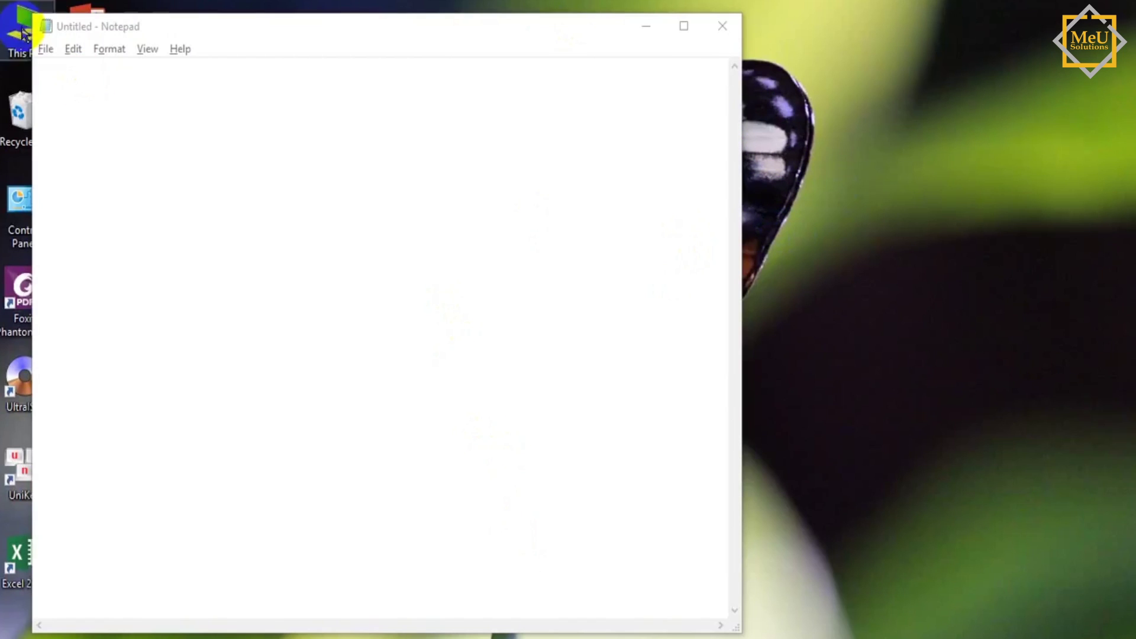
Review the size choices in Notepad's Font dialog, previewing size 14, and close it without applying anything
left_click(101, 49)
left_click(134, 90)
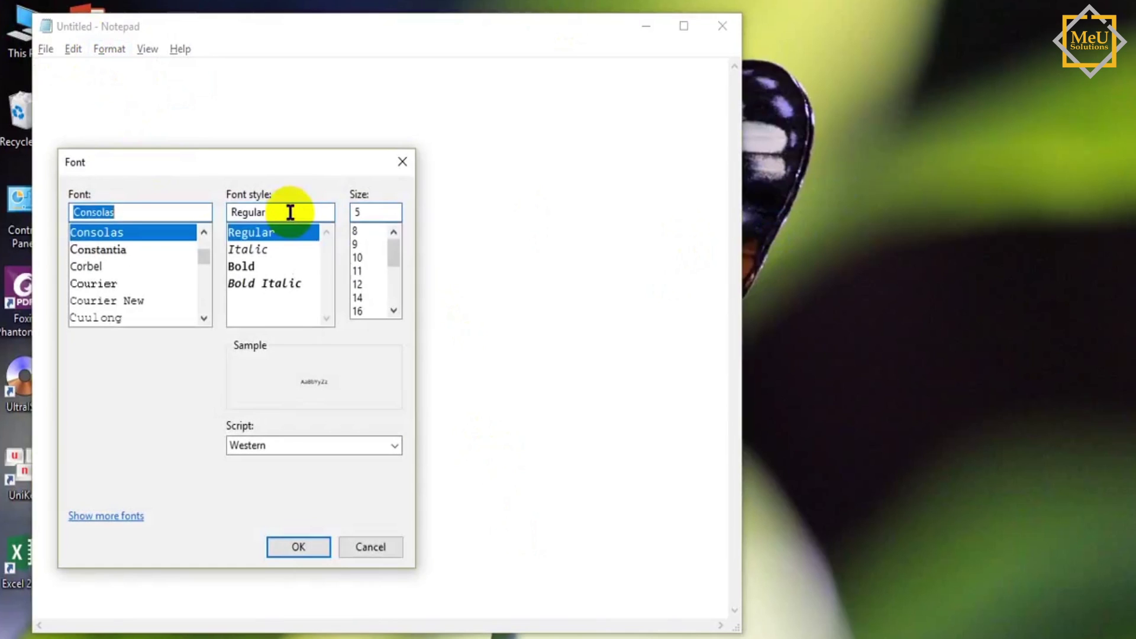
left_click_drag(397, 245, 372, 225)
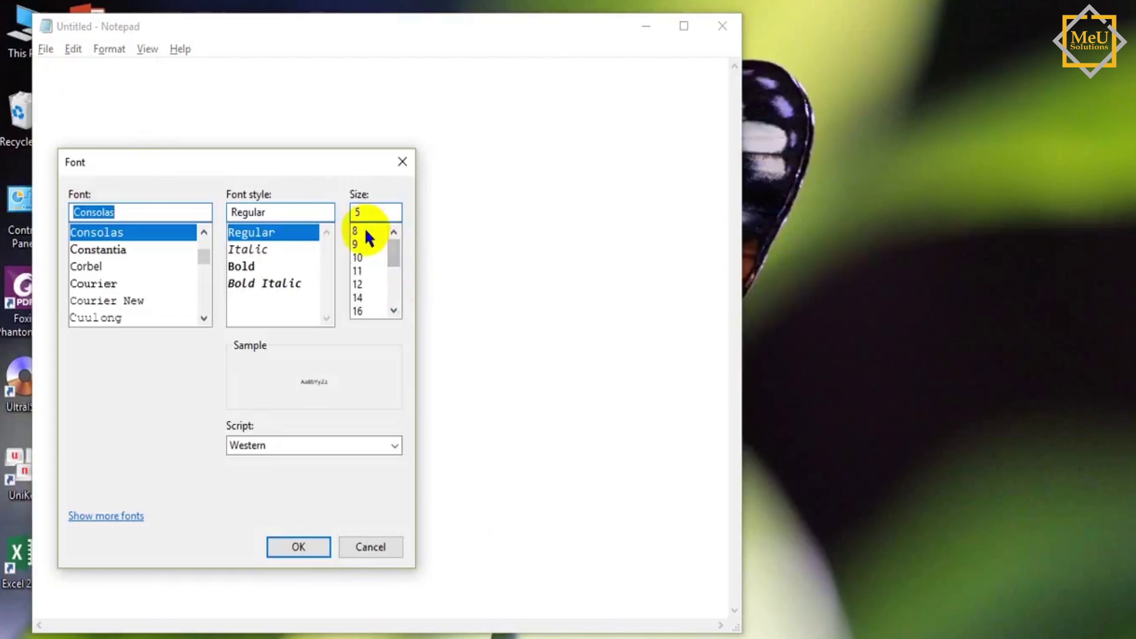
left_click(363, 230)
left_click(372, 297)
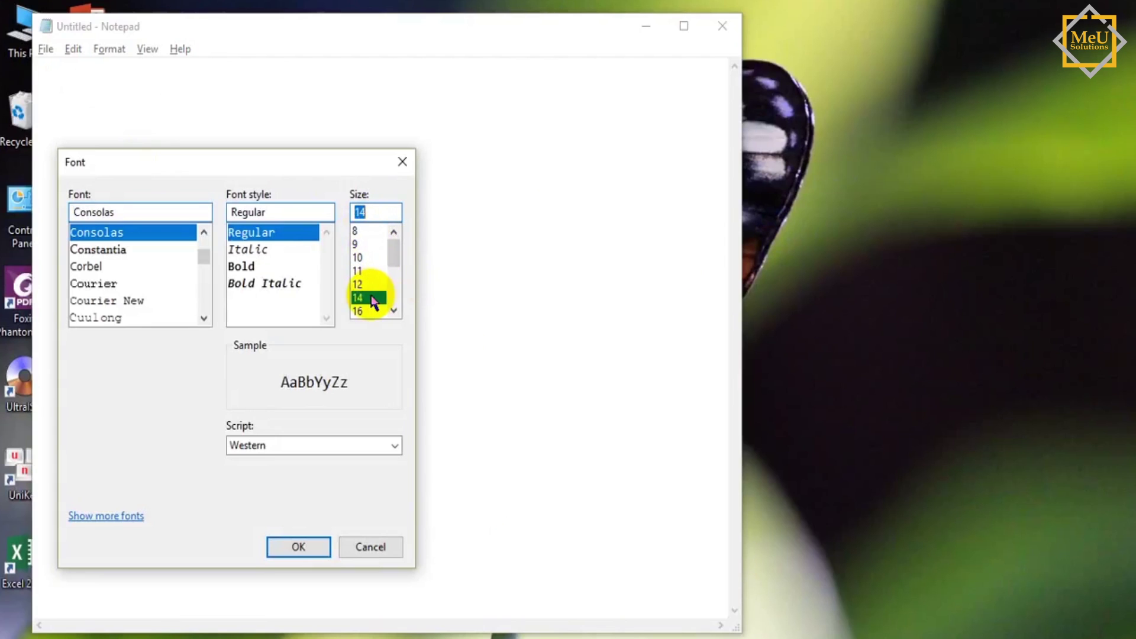
scroll(388, 314, "down", 1)
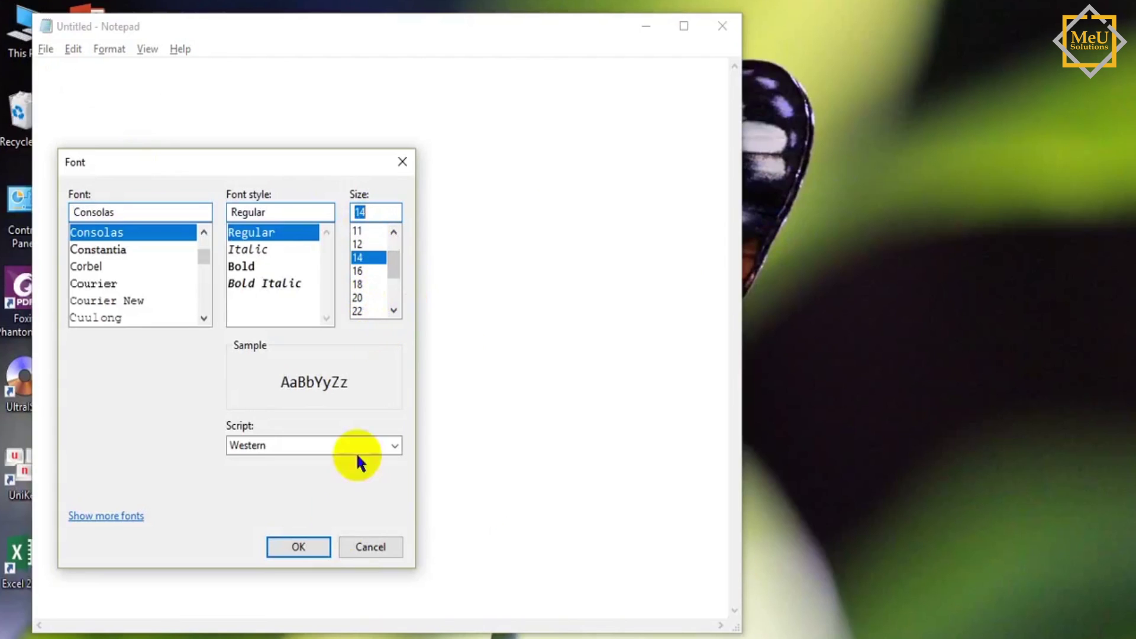
left_click(371, 545)
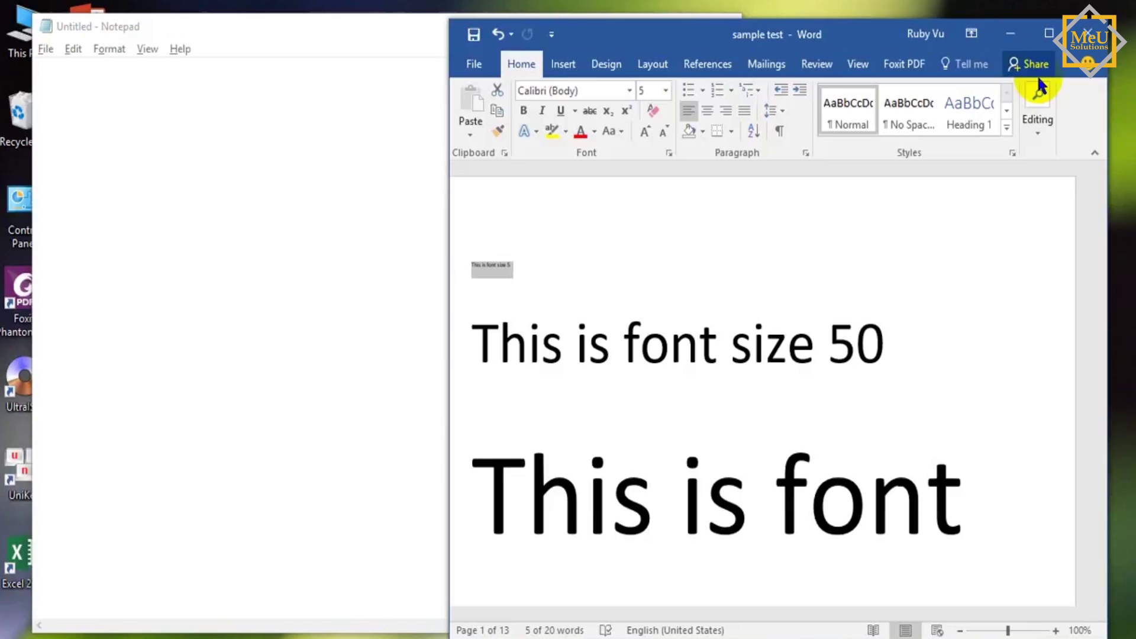
Switch to the sample test document in Word and check the font size of each sample line on the first page
left_click(459, 274)
left_click(464, 337)
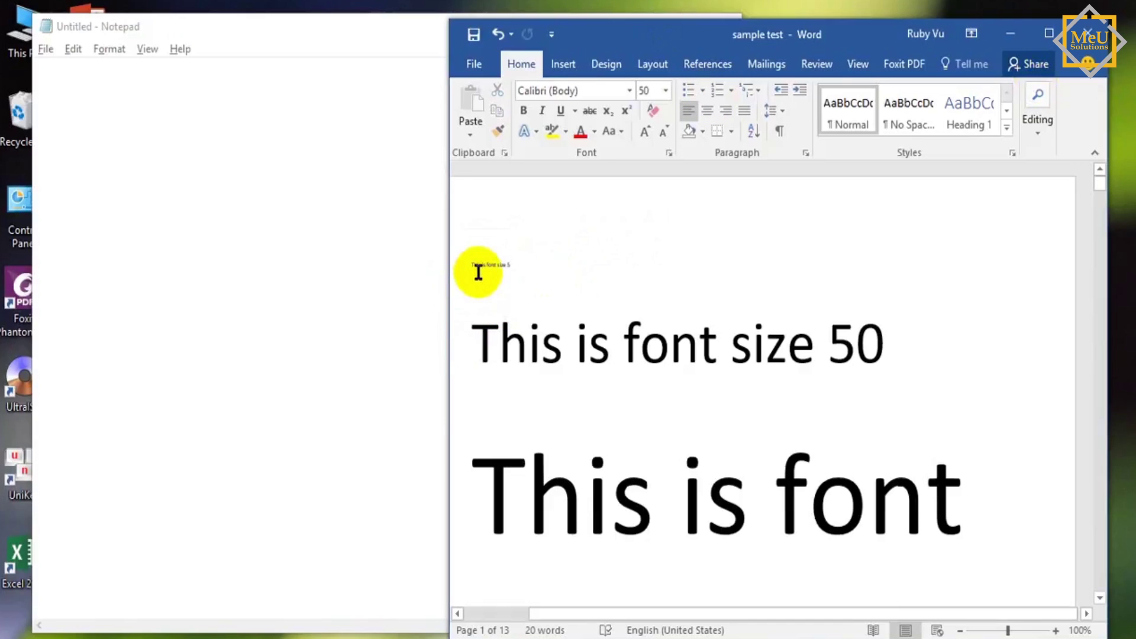
left_click_drag(474, 268, 579, 279)
left_click_drag(474, 347, 912, 376)
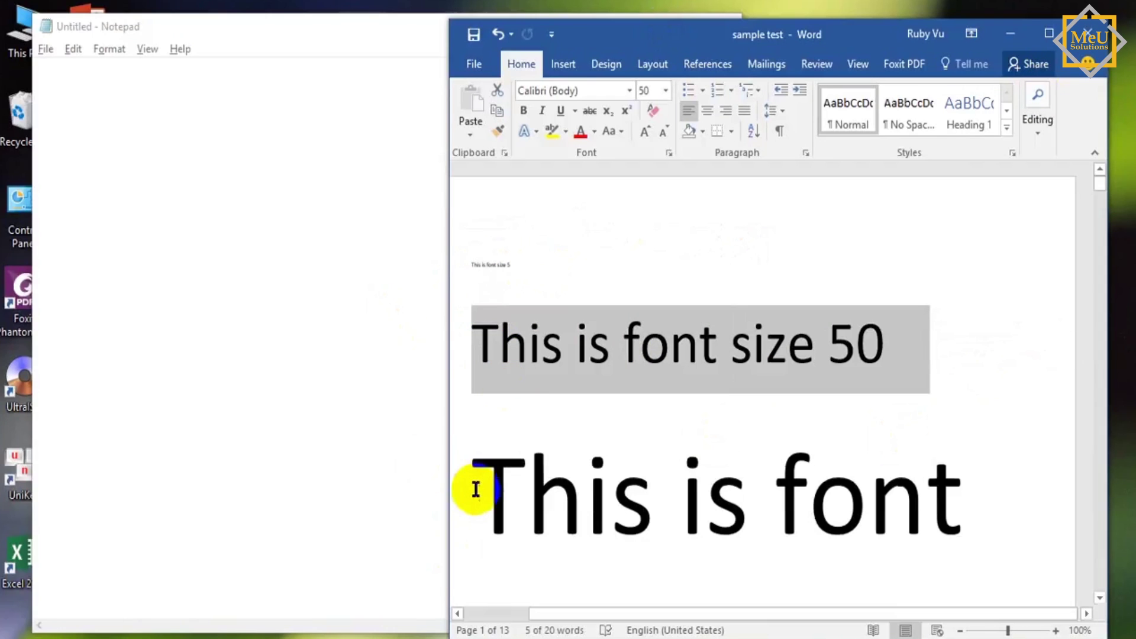
left_click_drag(474, 485, 982, 504)
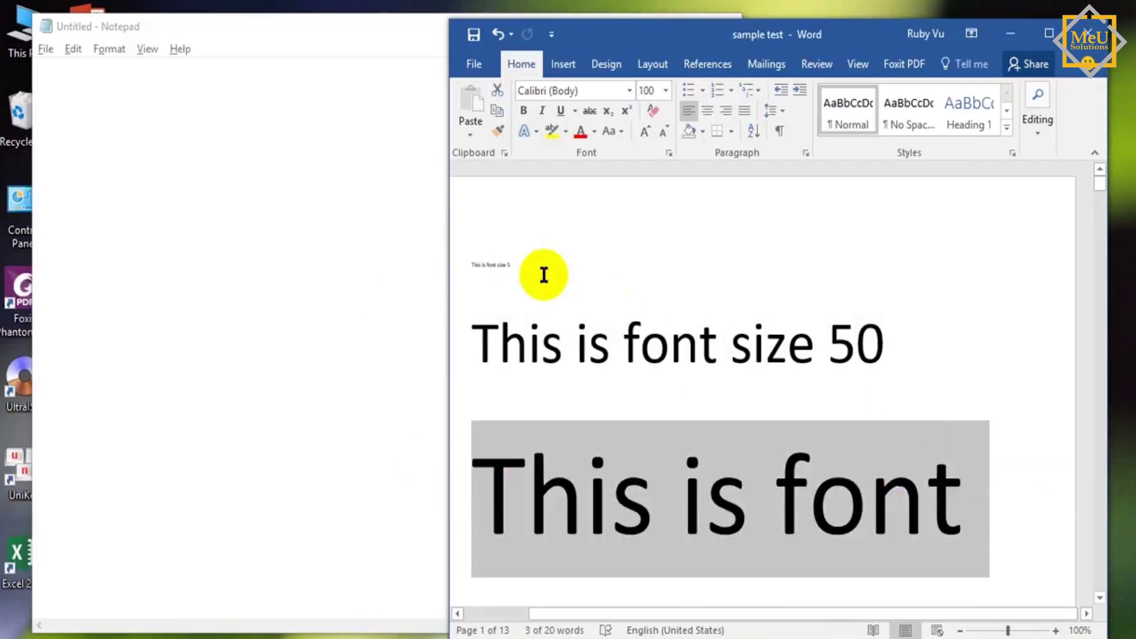
left_click(526, 269)
left_click_drag(913, 322, 690, 350)
Look through the following pages of oversized sample text and check the font size of its final digits
scroll(882, 367, "down", 5)
scroll(882, 370, "down", 8)
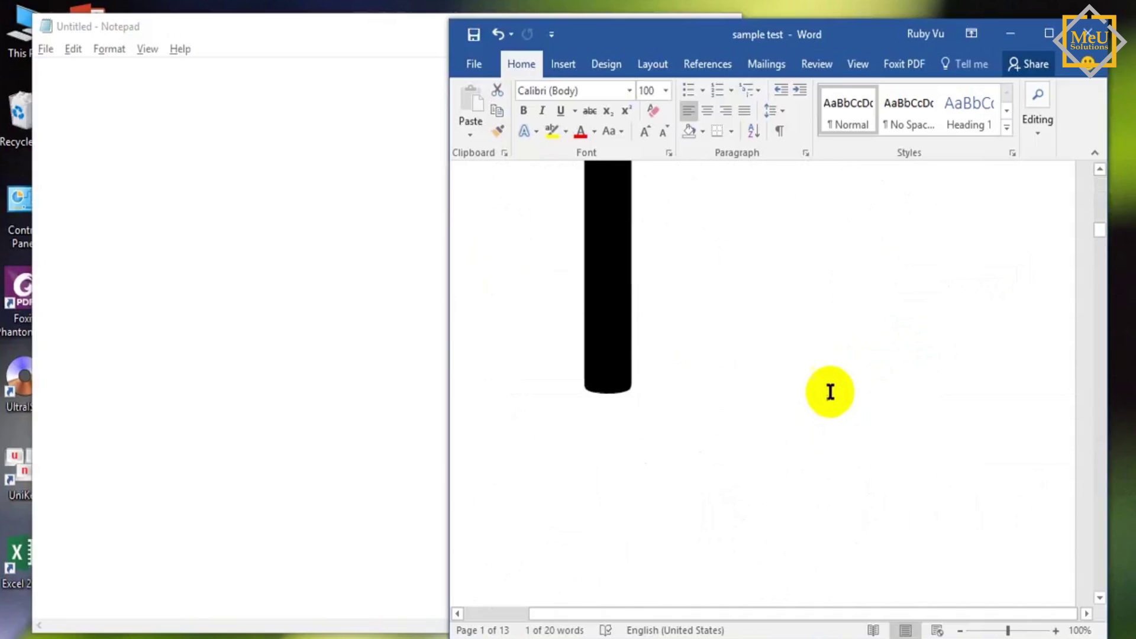
scroll(840, 391, "up", 5)
scroll(1099, 398, "down", 7)
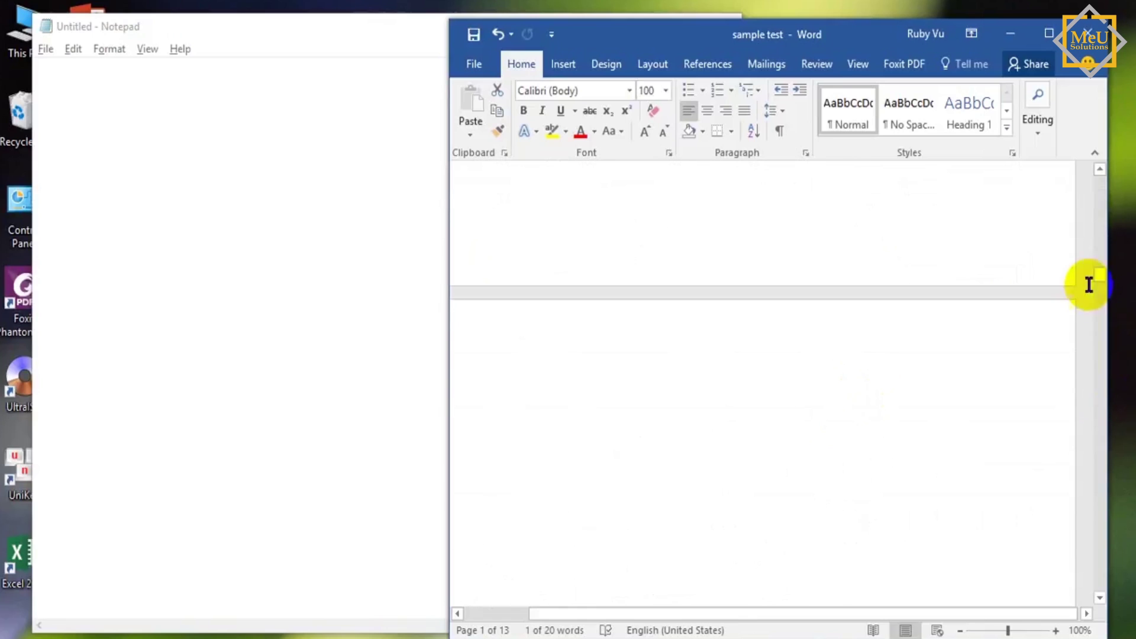
scroll(1095, 275, "down", 10)
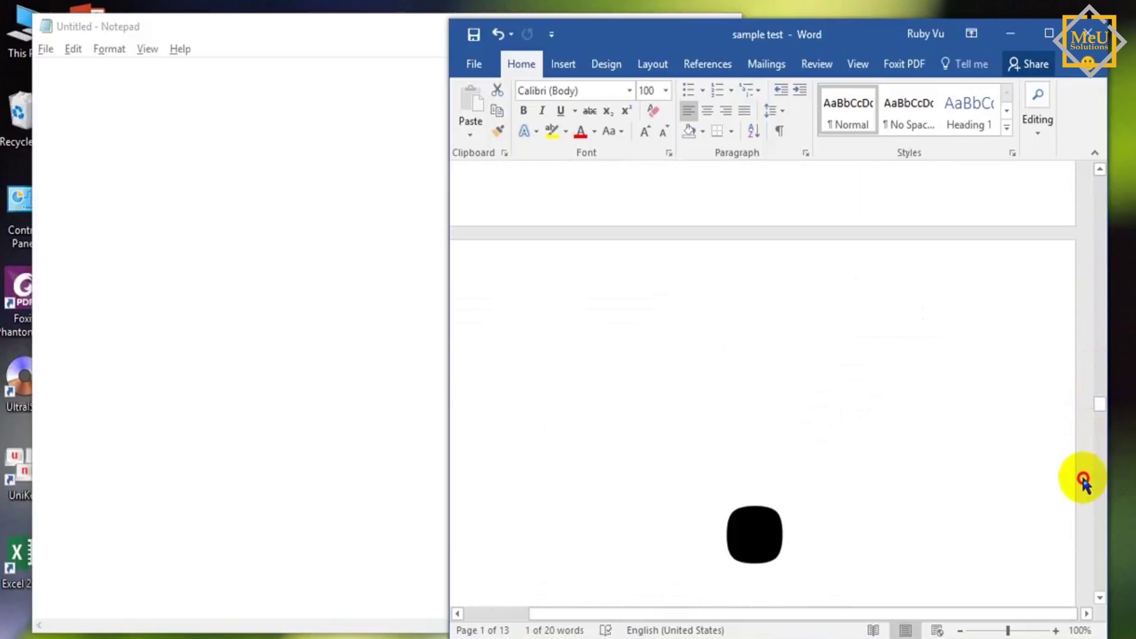
left_click_drag(1099, 405, 1113, 500)
scroll(567, 237, "up", 4)
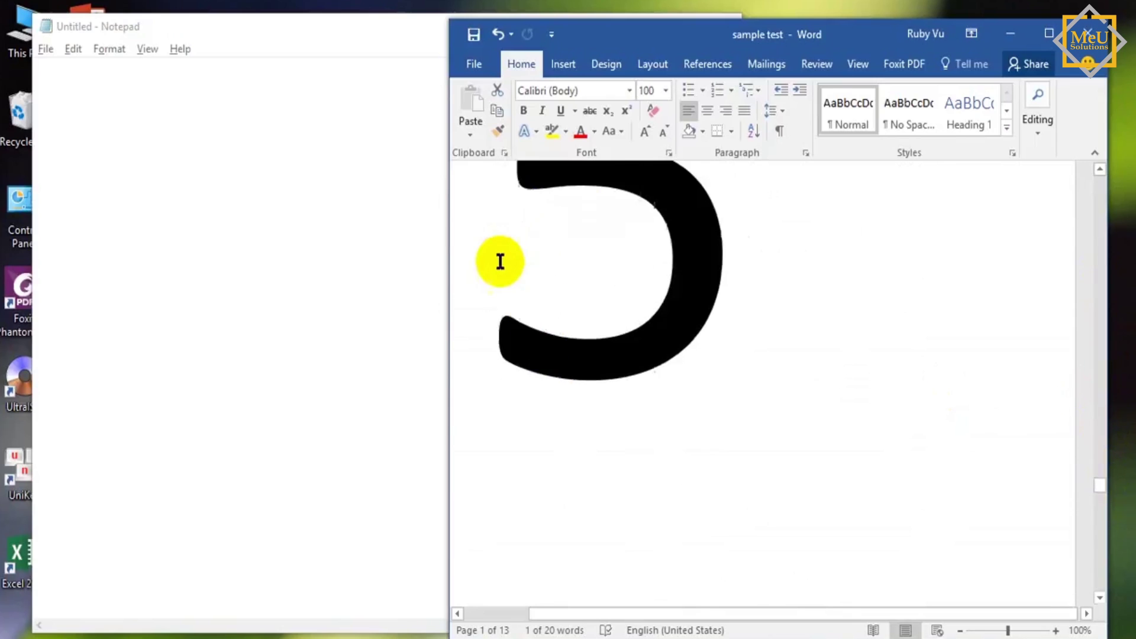
double_click(738, 318)
scroll(754, 314, "down", 10)
left_click(495, 335)
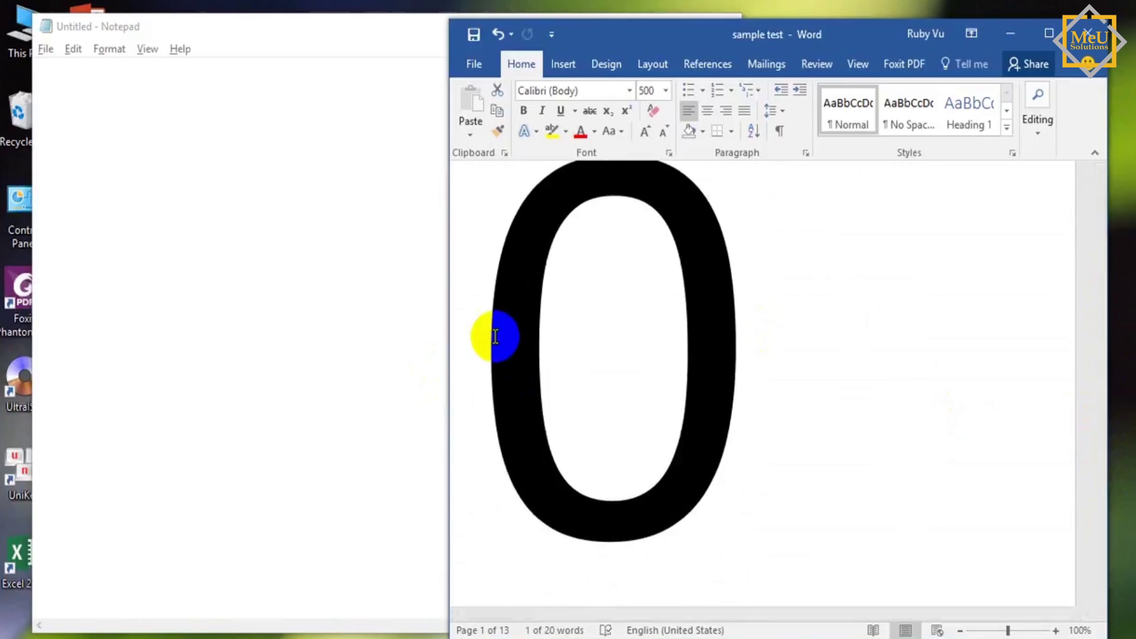
double_click(861, 356)
Look back over the oversized letters page by page up to the beginning of the sample document
scroll(917, 348, "down", 3)
scroll(939, 318, "up", 10)
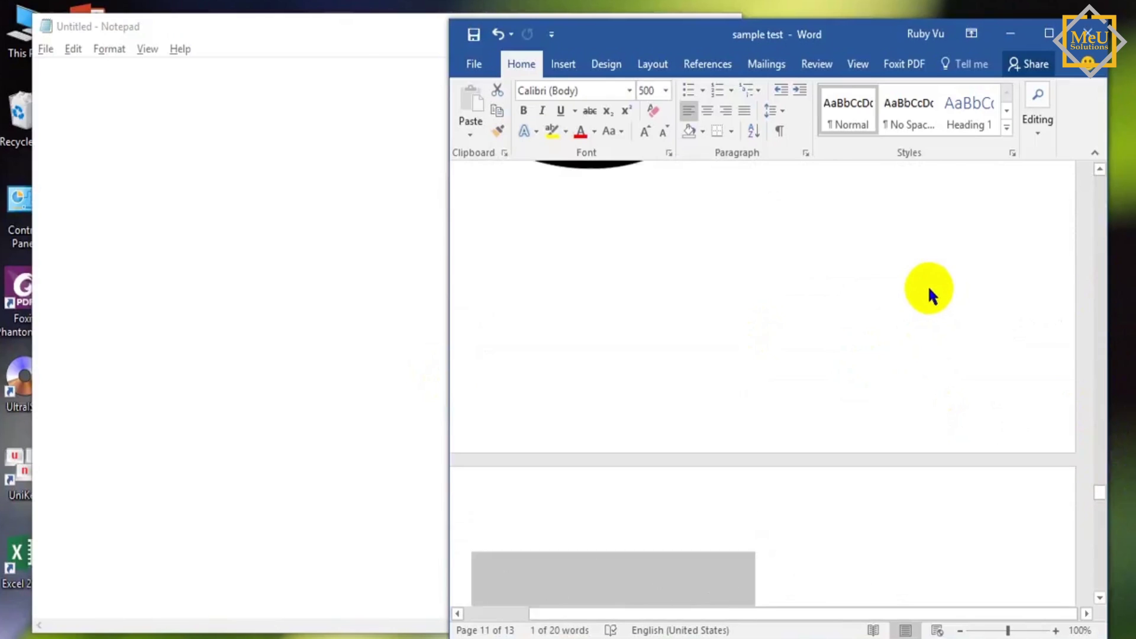
scroll(929, 297, "up", 5)
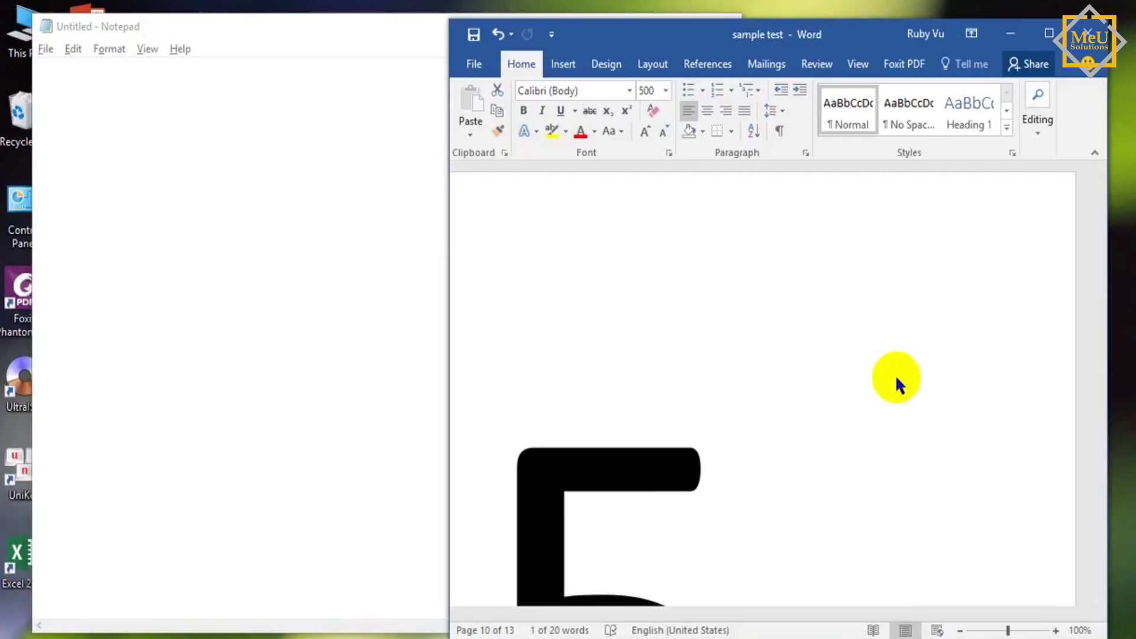
scroll(839, 393, "down", 5)
scroll(948, 439, "up", 15)
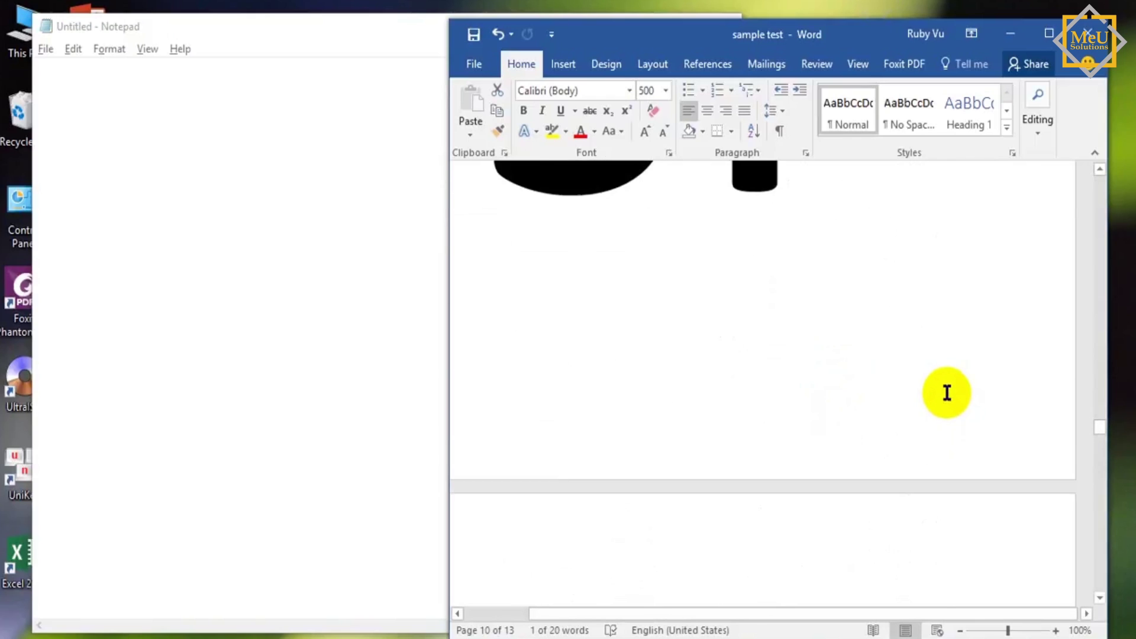
scroll(926, 398, "up", 15)
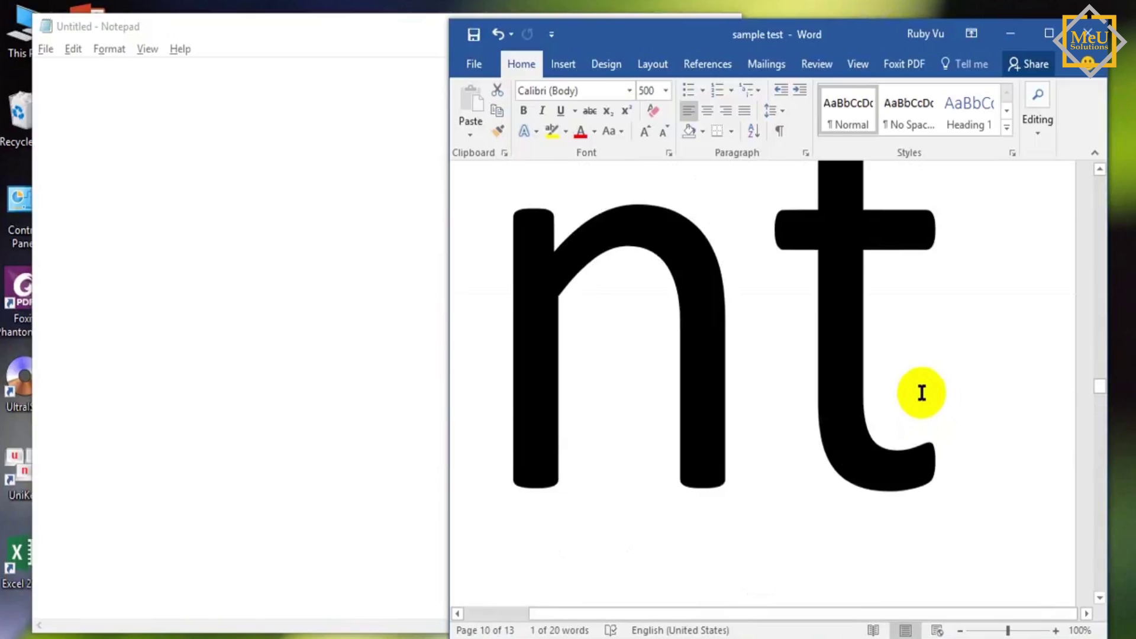
scroll(916, 384, "up", 8)
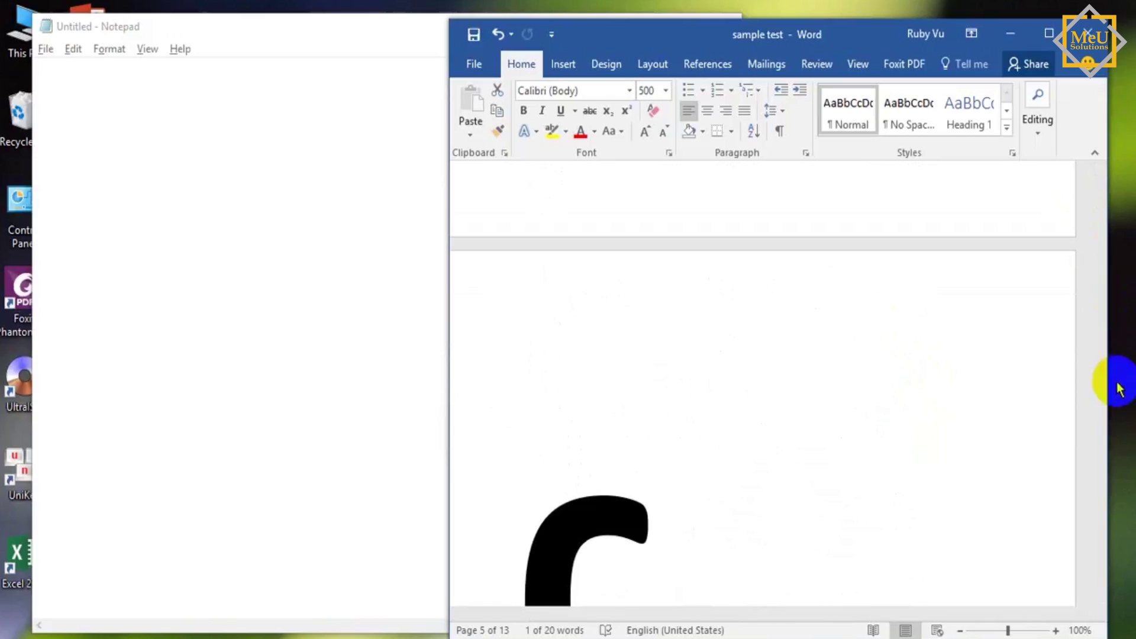
scroll(1054, 414, "up", 10)
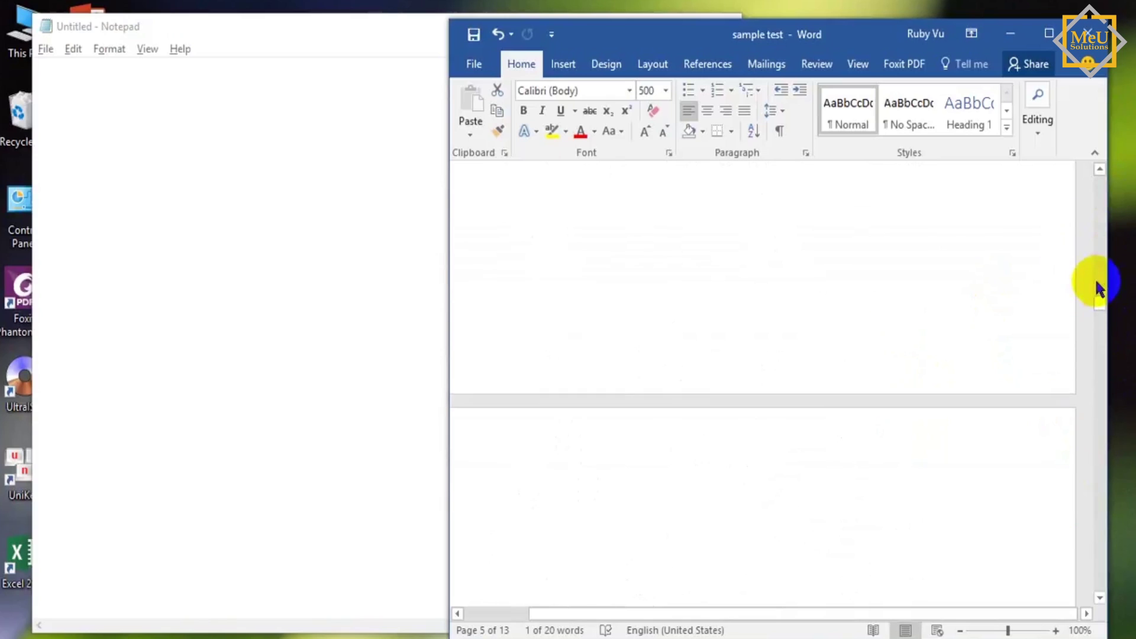
left_click_drag(1099, 307, 1098, 169)
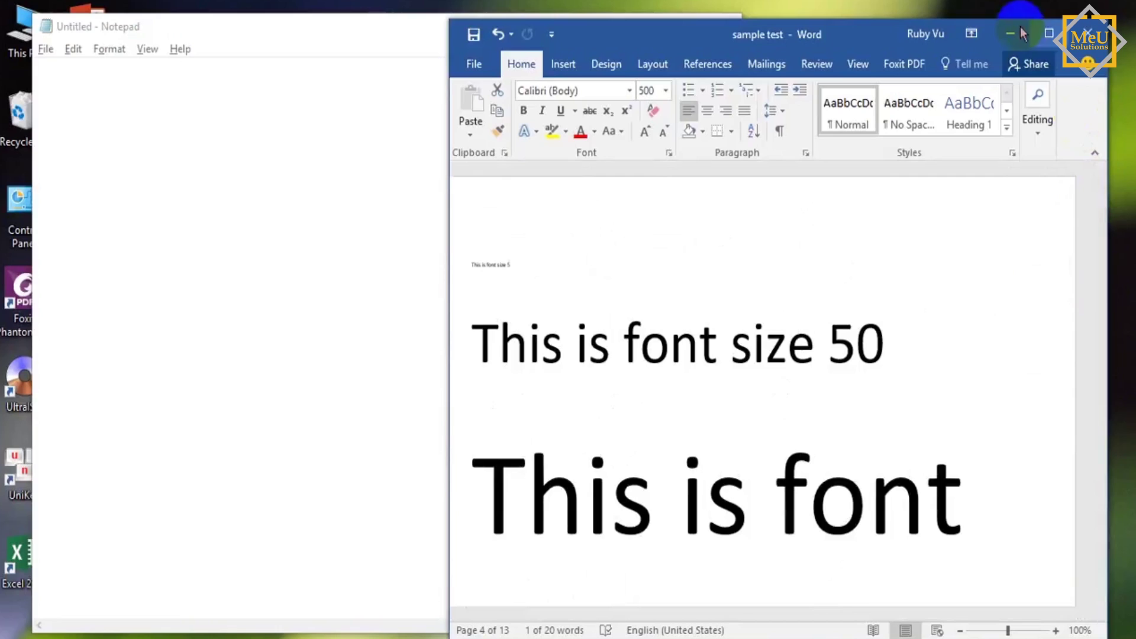
Minimize Word and enter the text "this is font size 5" in the blank Notepad file
left_click(1001, 29)
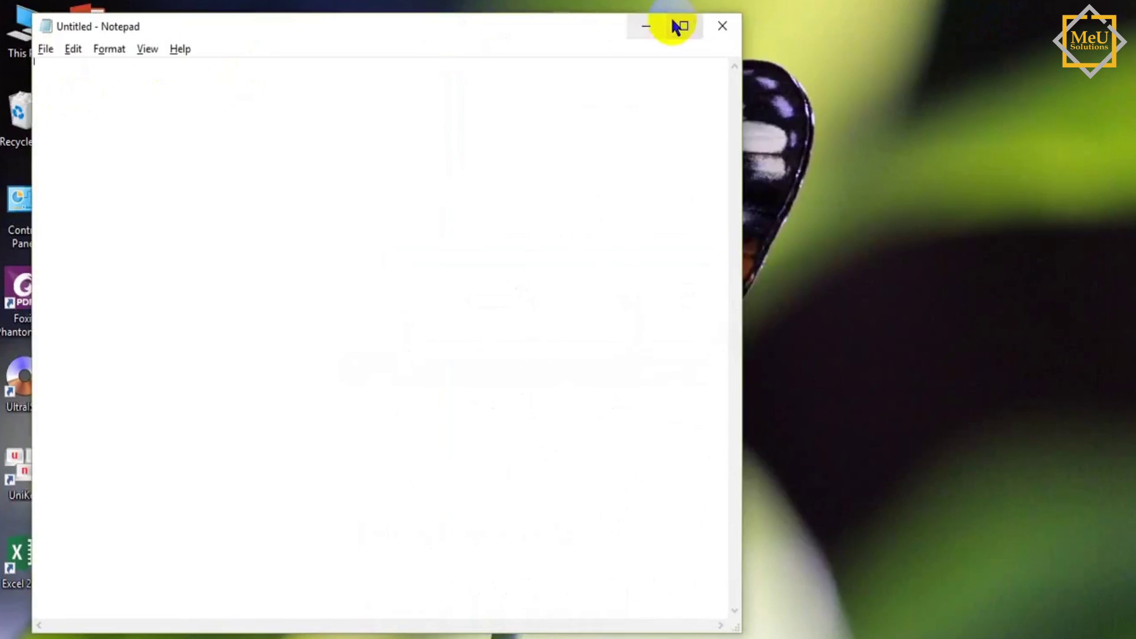
type("In is")
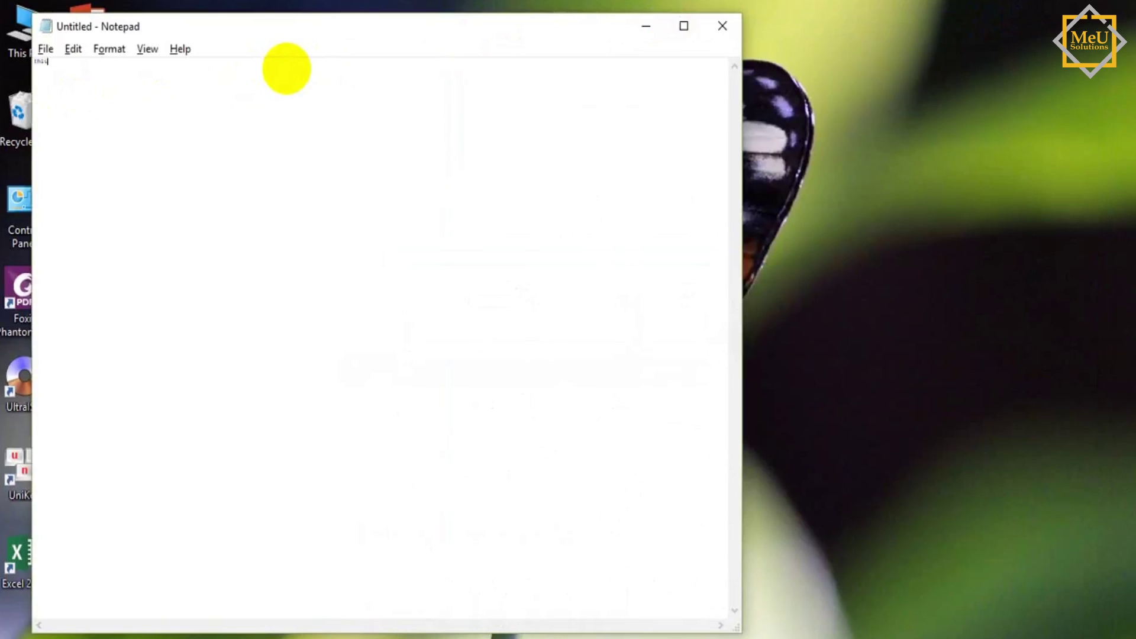
type(" font size 5")
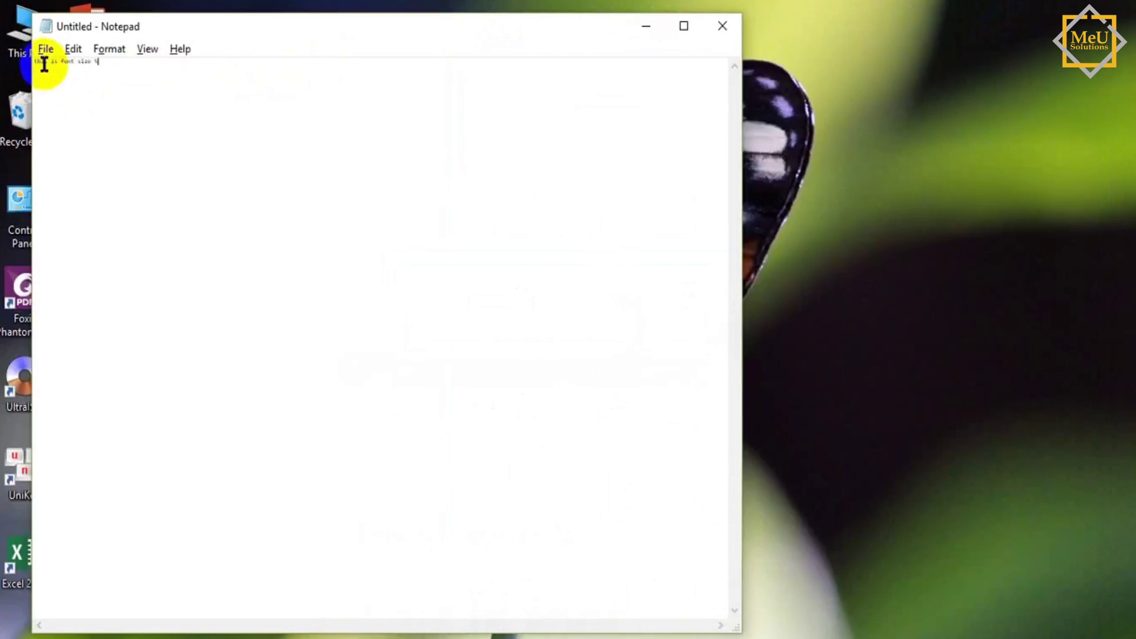
Check the font size applied to the typed Notepad line in the Font dialog, keeping the existing settings
left_click(92, 61)
left_click_drag(92, 61, 34, 61)
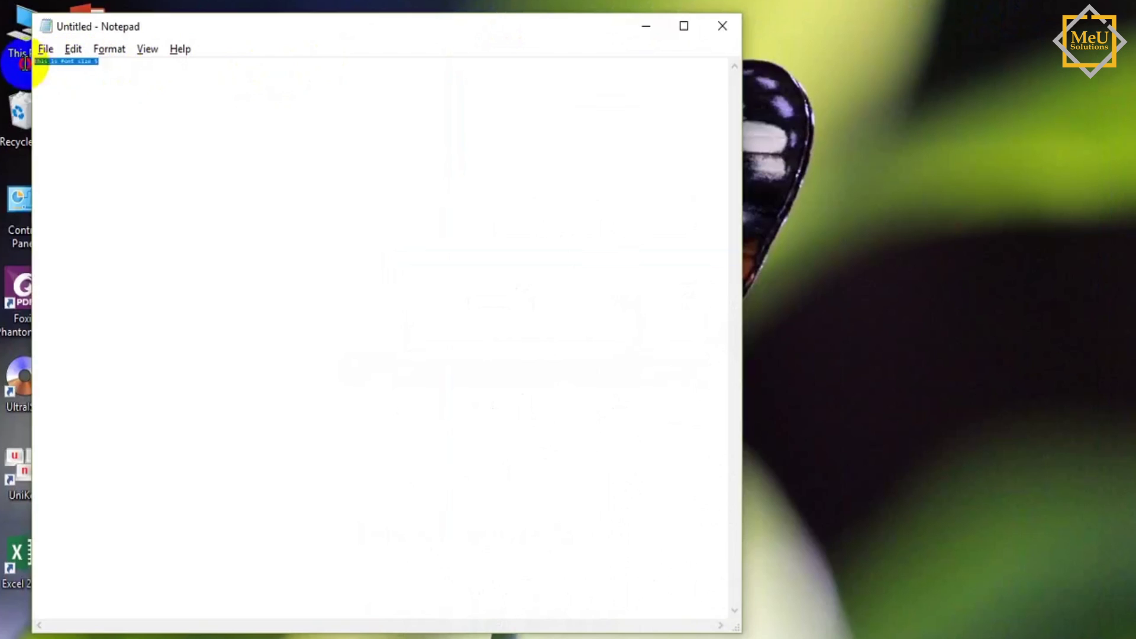
left_click(109, 49)
left_click(163, 91)
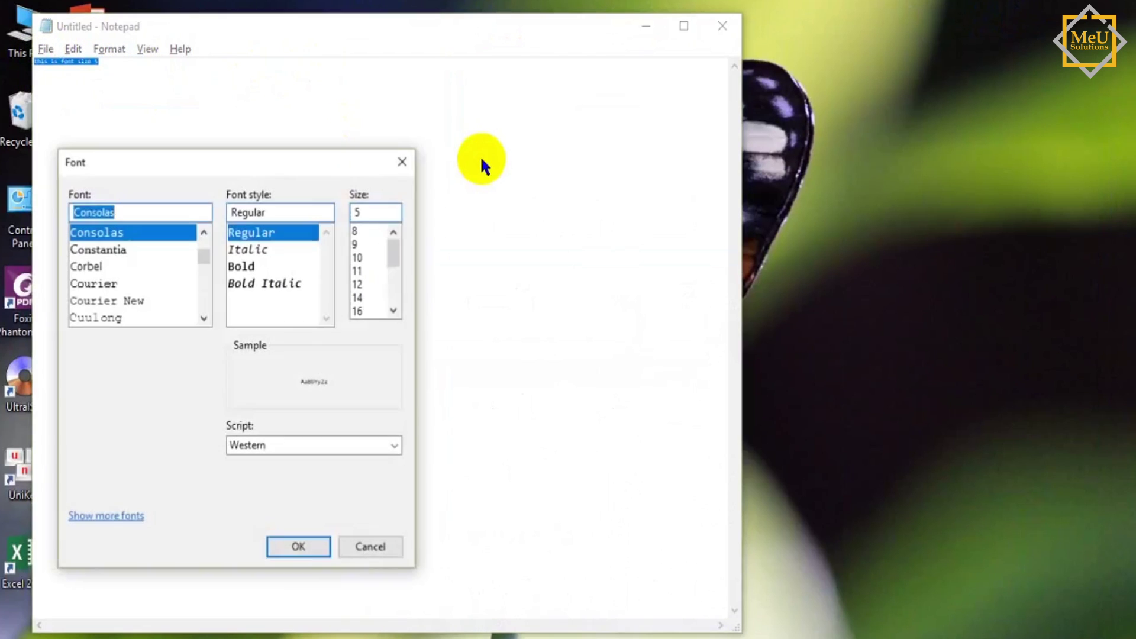
double_click(367, 213)
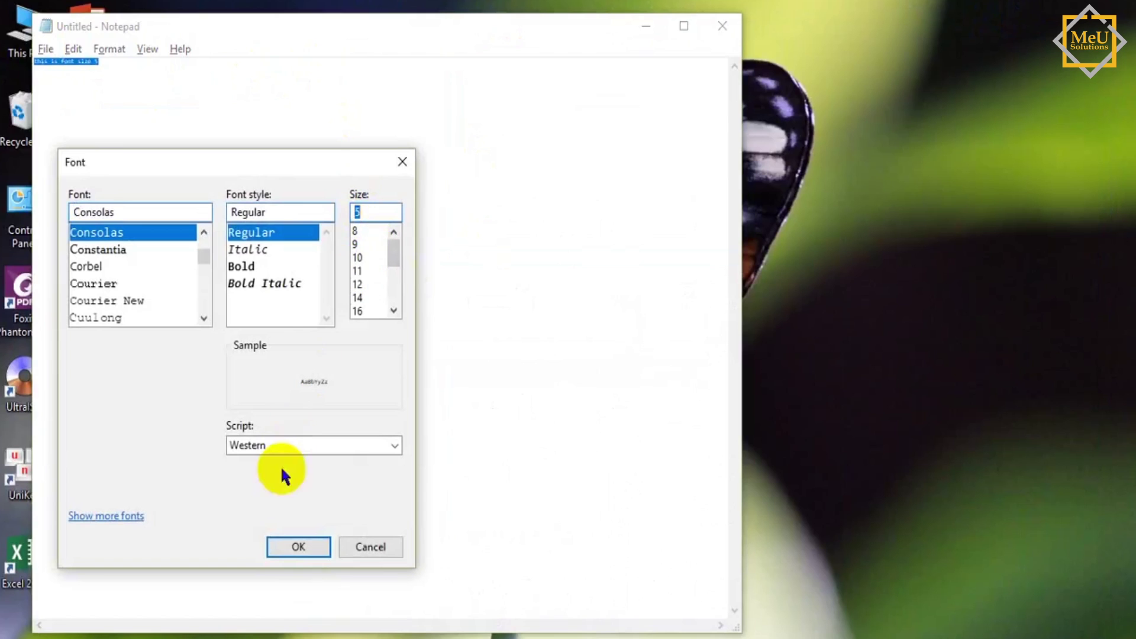
left_click(307, 545)
left_click(289, 432)
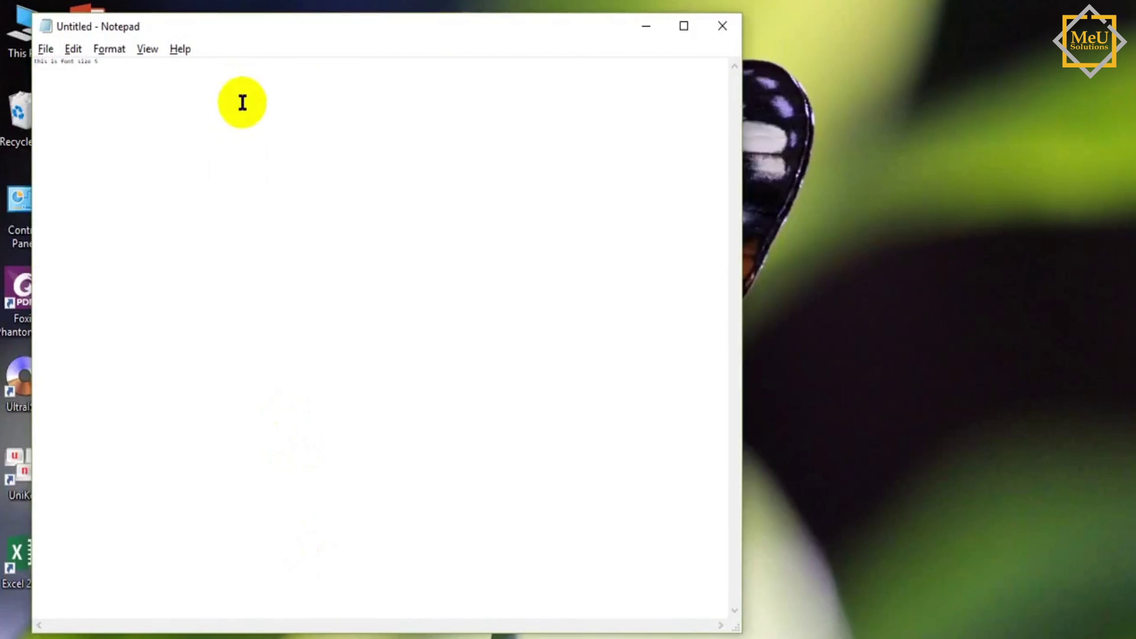
Compare the size 5 line in the Word document with the matching line in Notepad
key("alt+Tab")
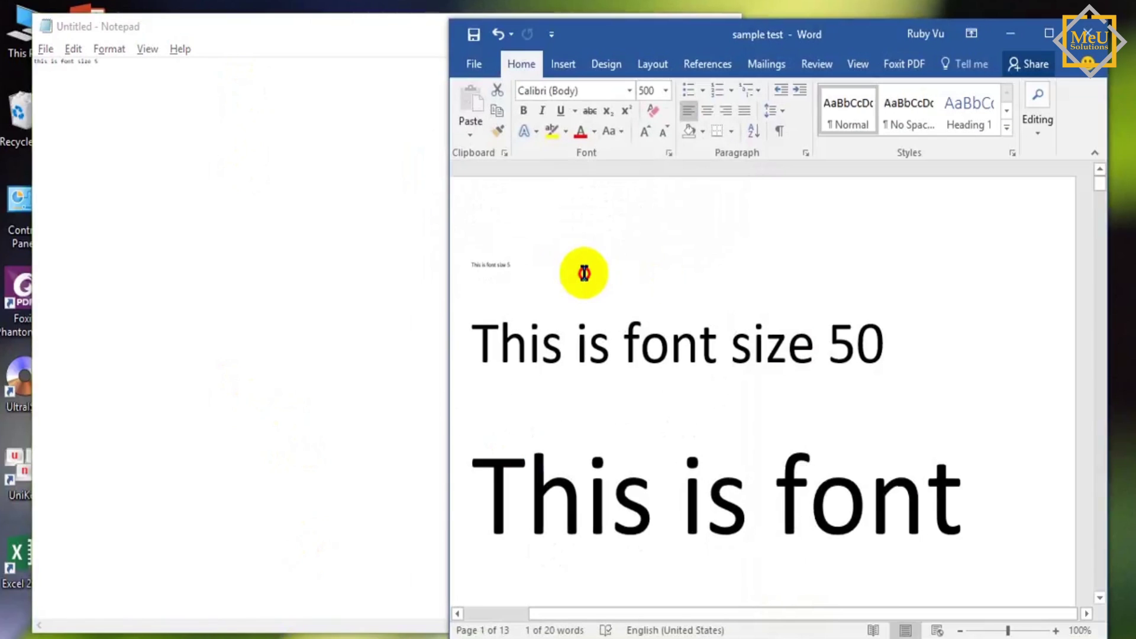
left_click(444, 257)
left_click(104, 59)
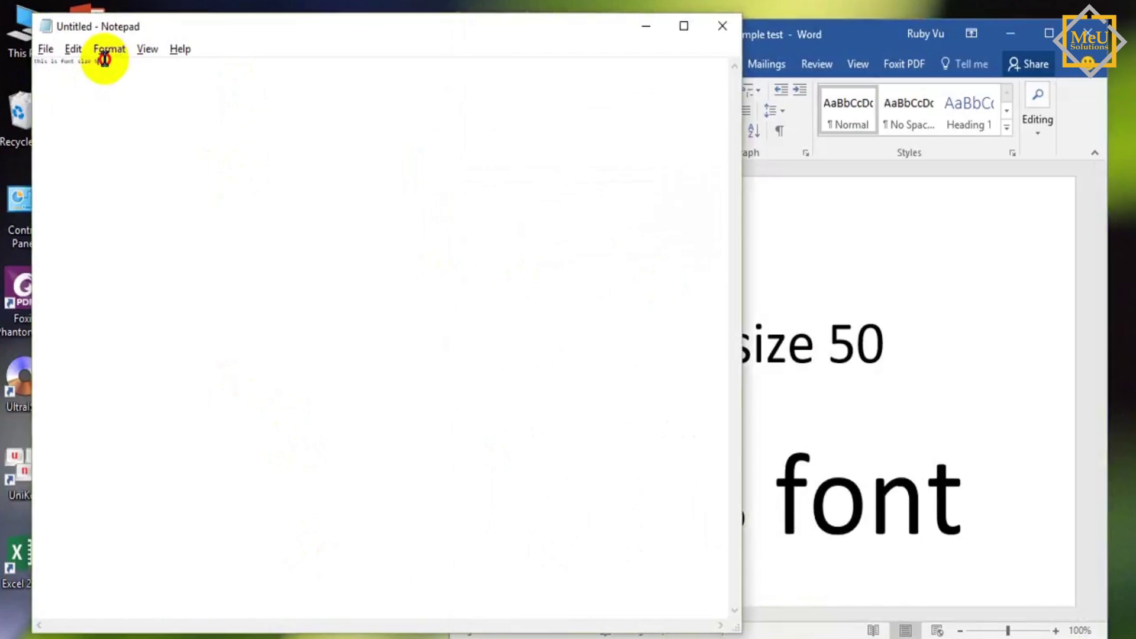
left_click_drag(104, 59, 37, 61)
left_click(844, 34)
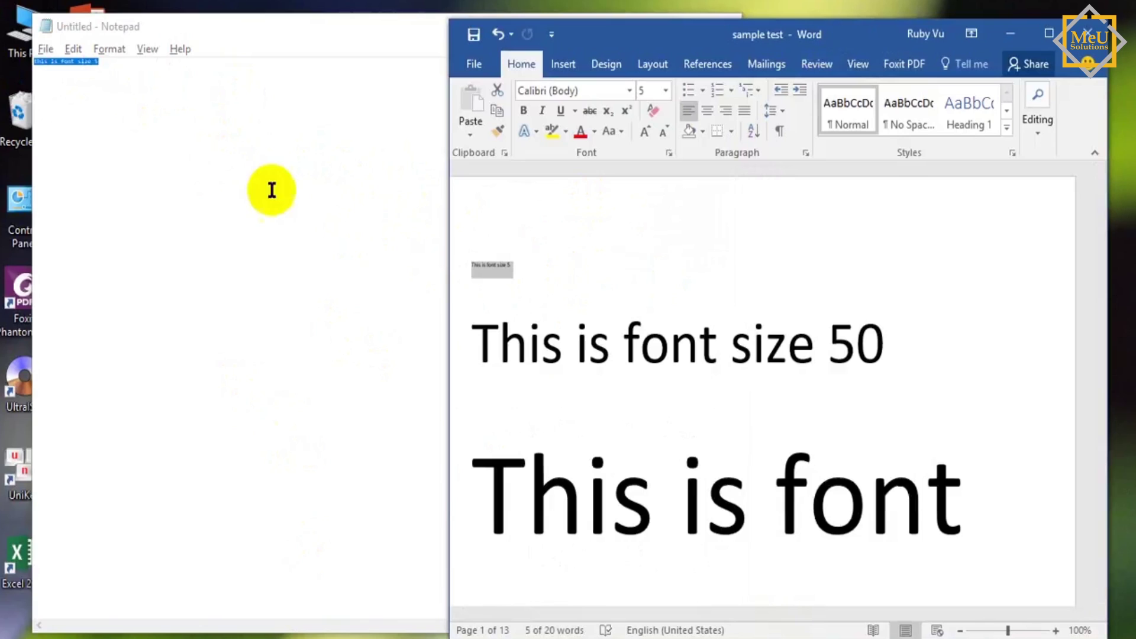
left_click(175, 121)
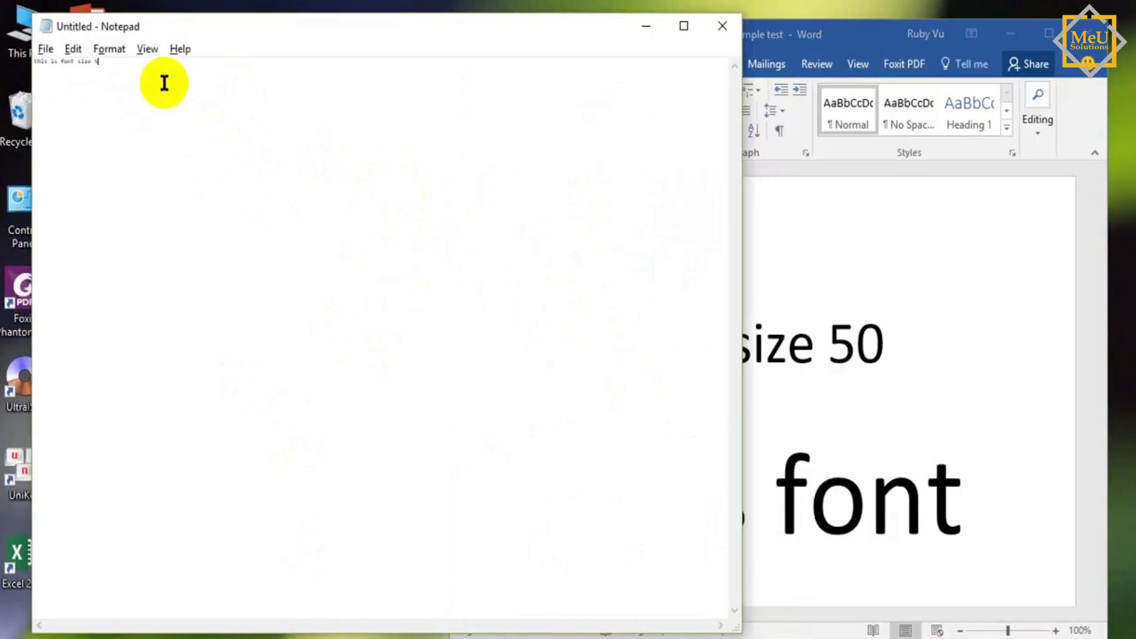
left_click(827, 252)
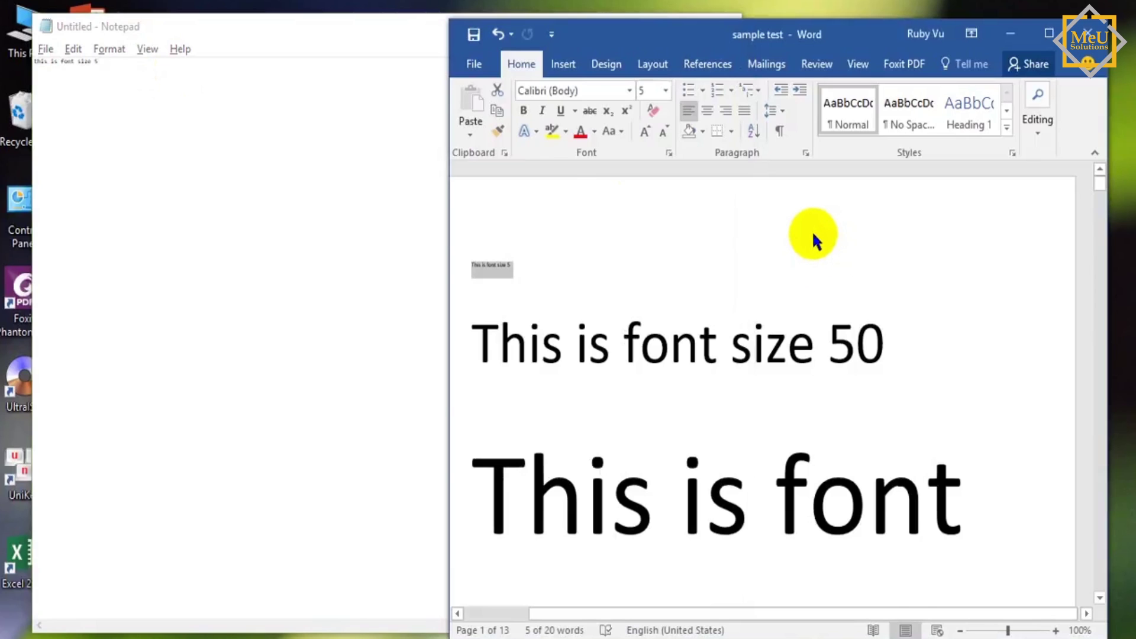
Change the Notepad line to read "this is font size 50" and set its font size to 50
left_click(155, 61)
left_click_drag(119, 62, 34, 62)
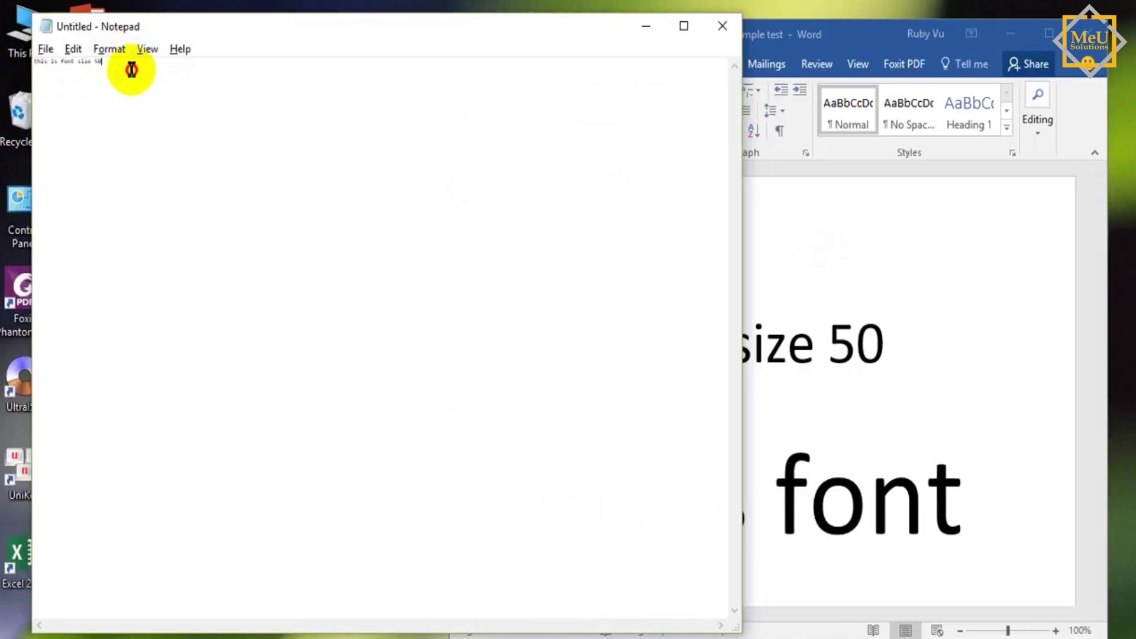
left_click_drag(132, 65, 41, 64)
left_click_drag(117, 61, 33, 60)
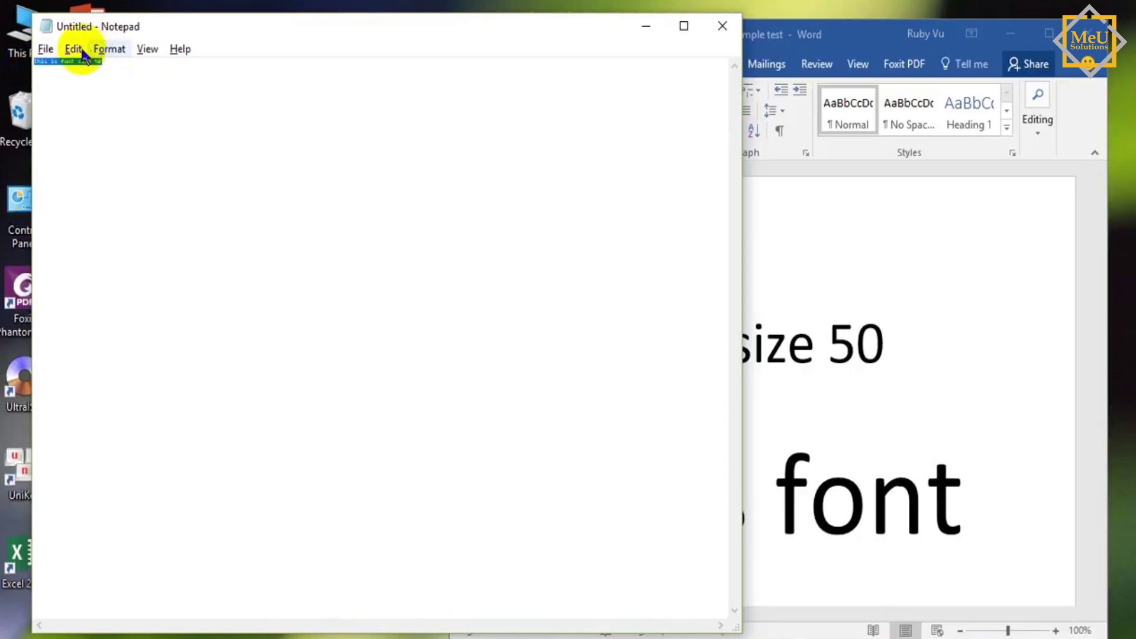
left_click(106, 49)
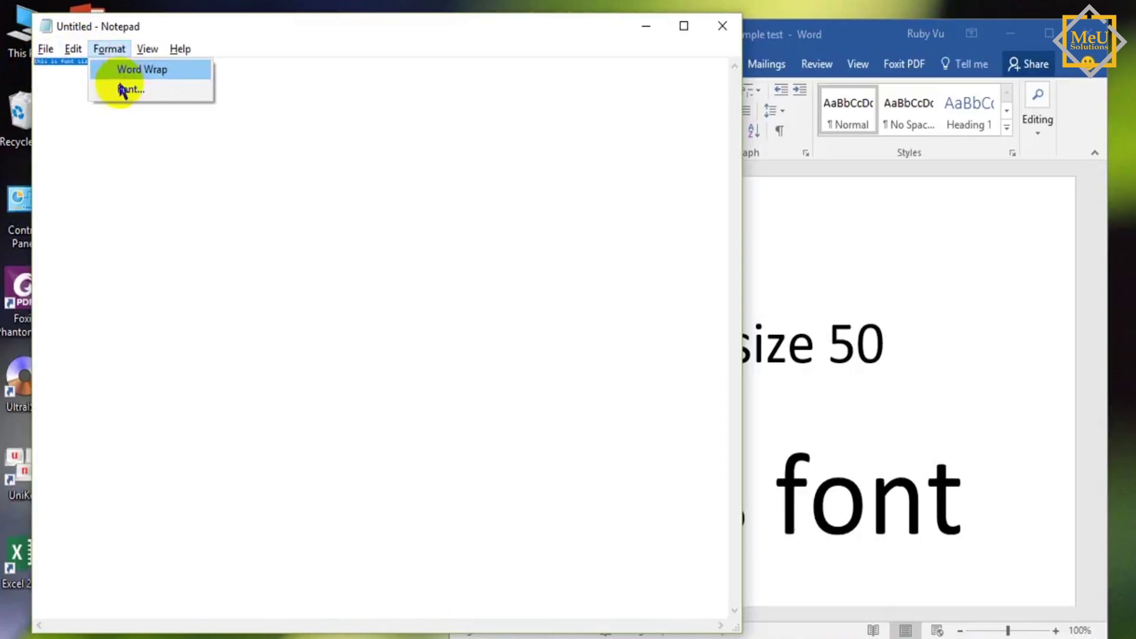
left_click(125, 89)
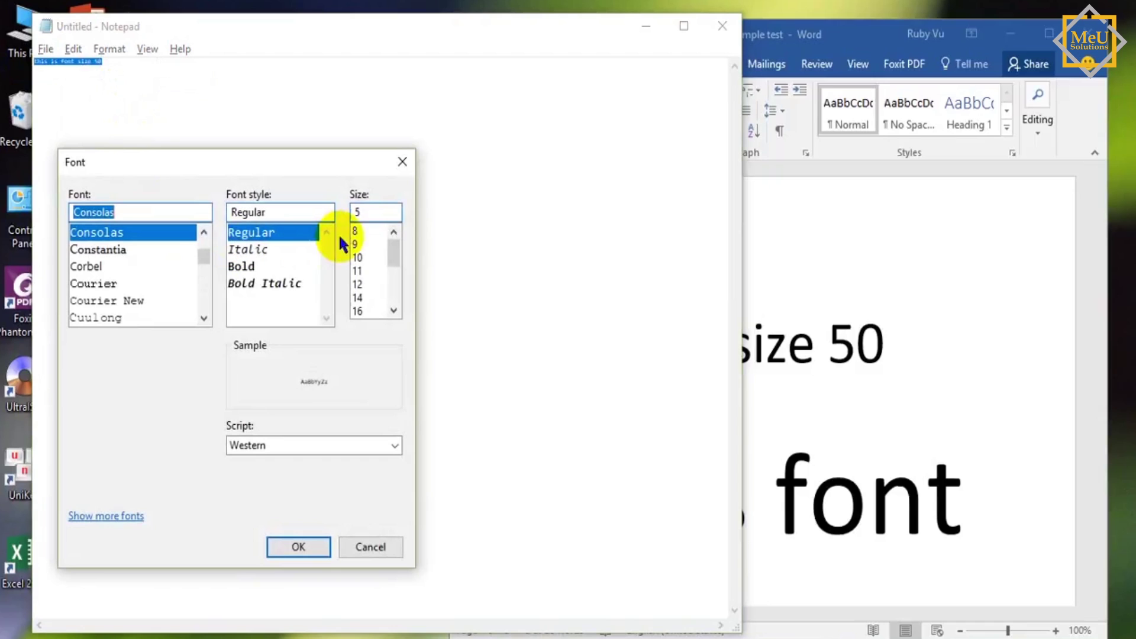
left_click(376, 216)
type("50")
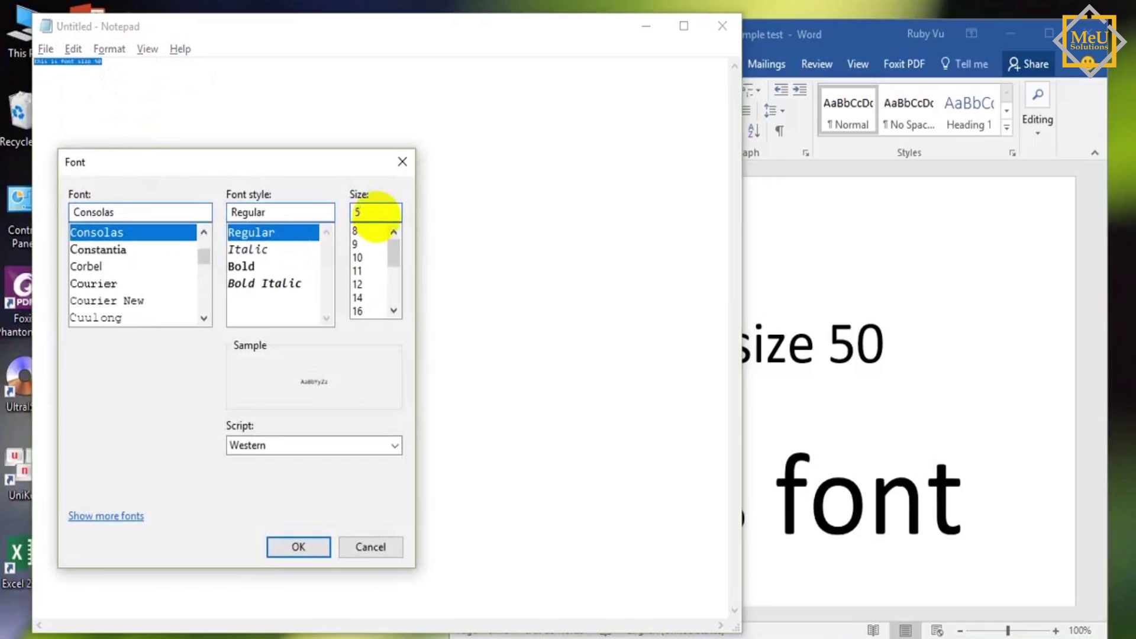
key("Return")
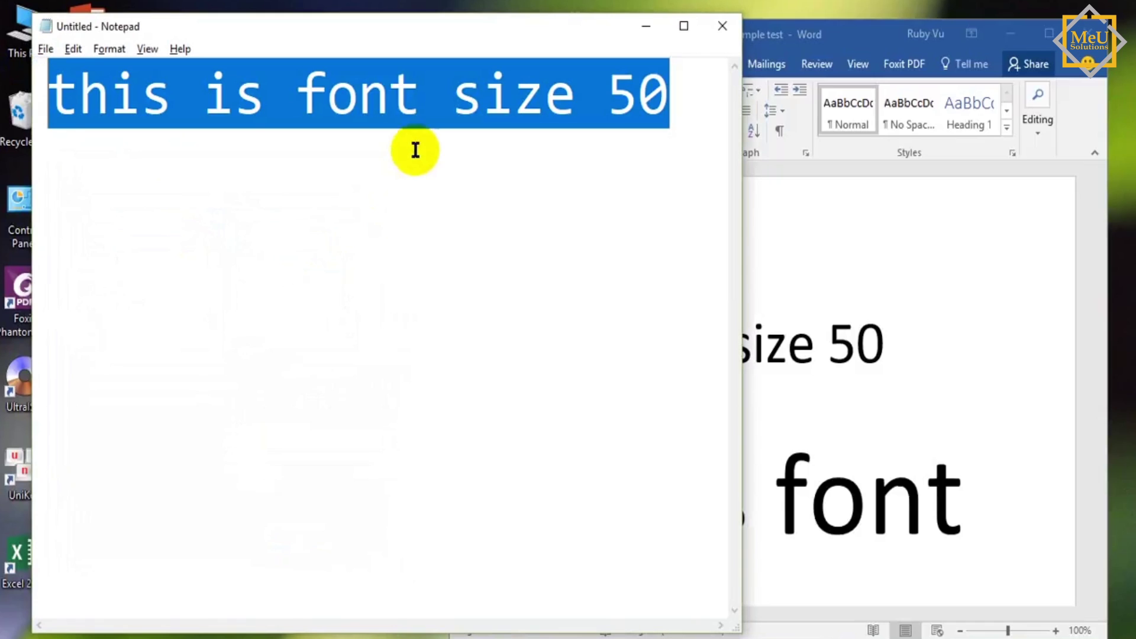
Compare the size 50 line in Notepad with the matching line in the Word document
left_click(814, 323)
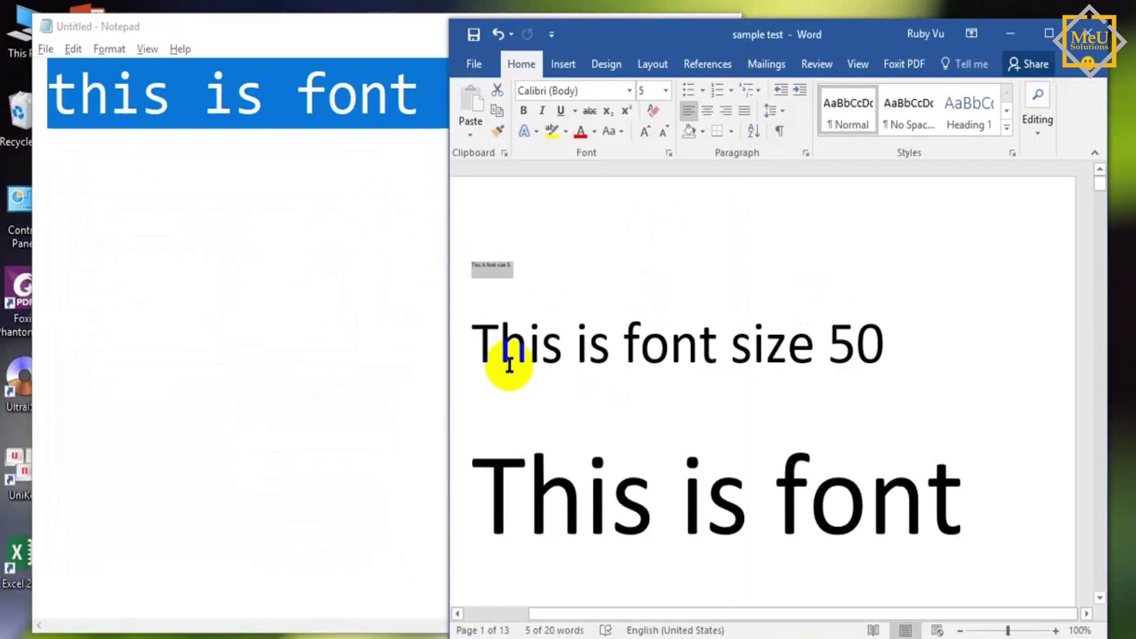
left_click(367, 203)
left_click(986, 378)
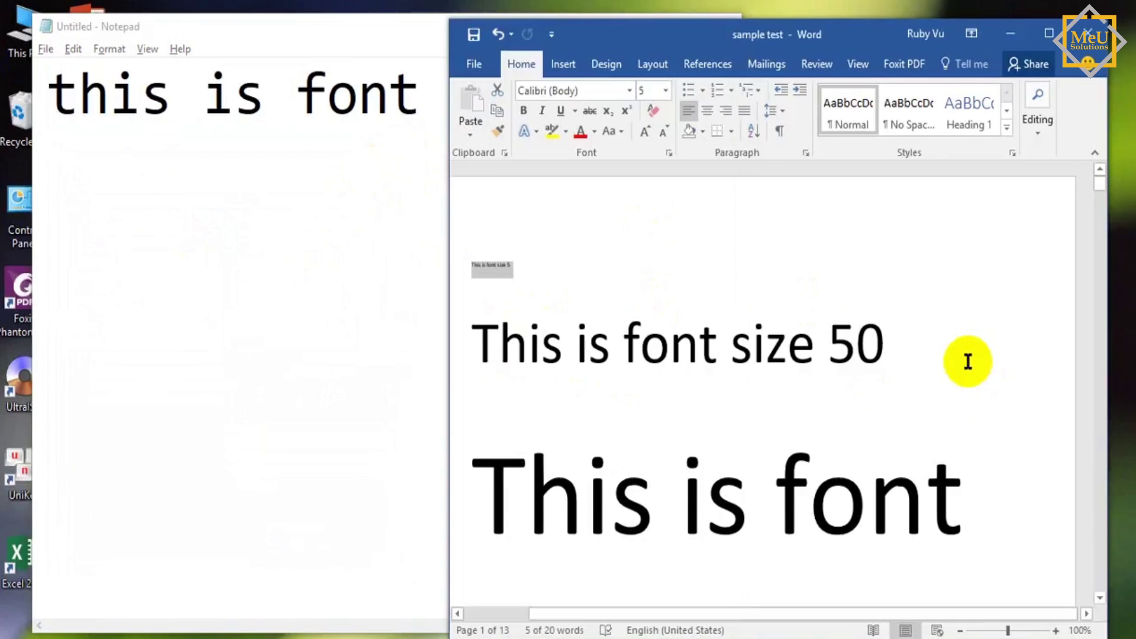
left_click(266, 215)
key("alt+Tab")
key("alt+Tab")
left_click(360, 127)
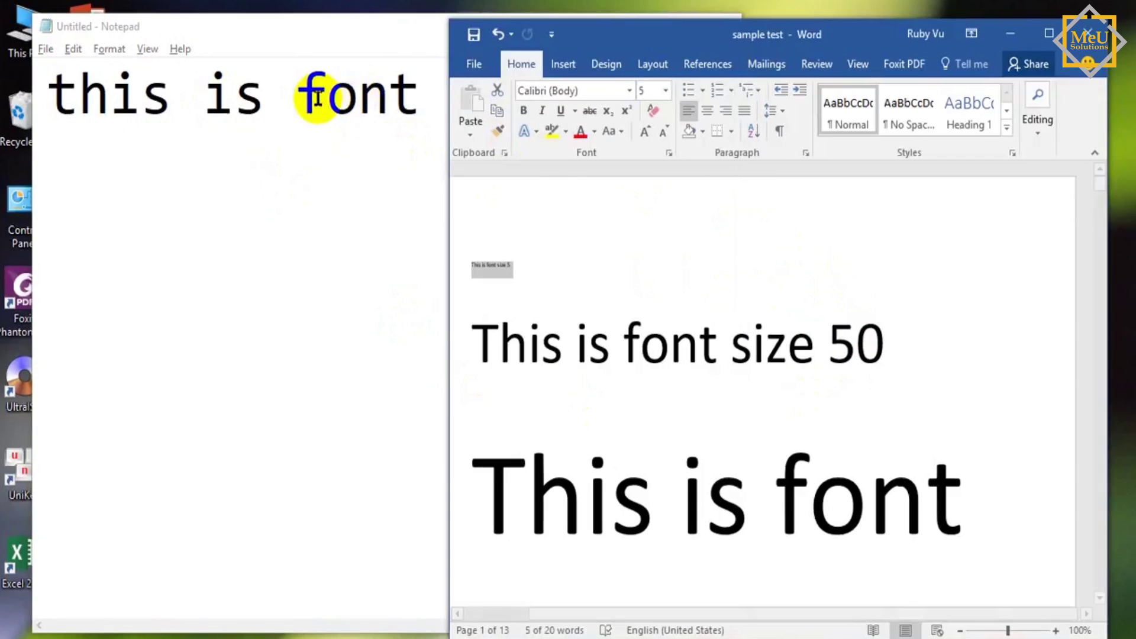
left_click(355, 121)
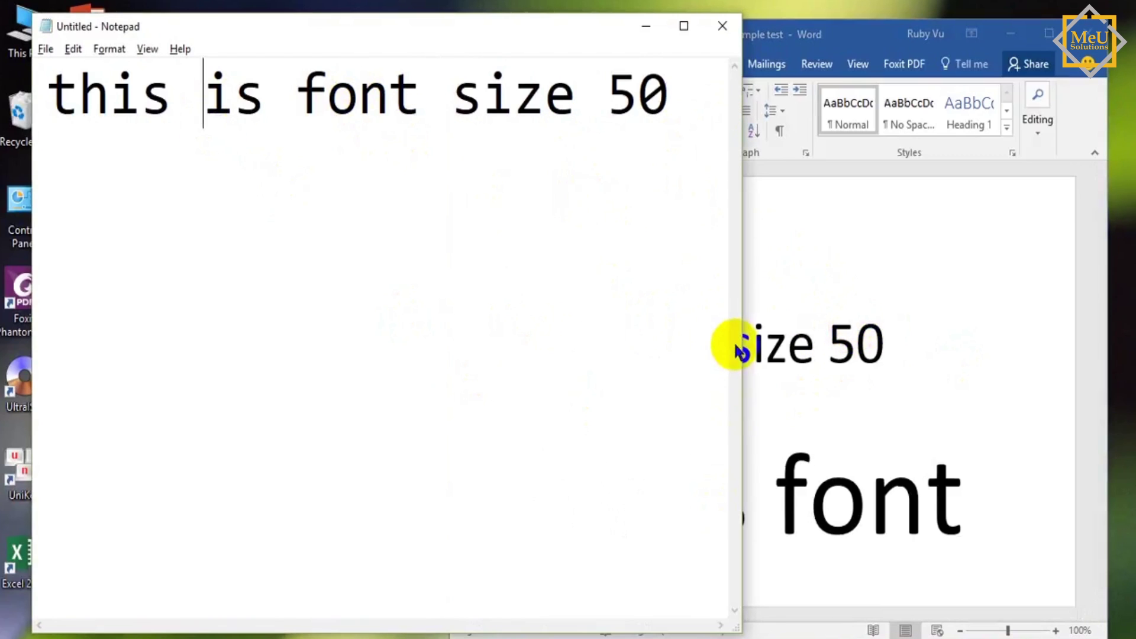
left_click(756, 357)
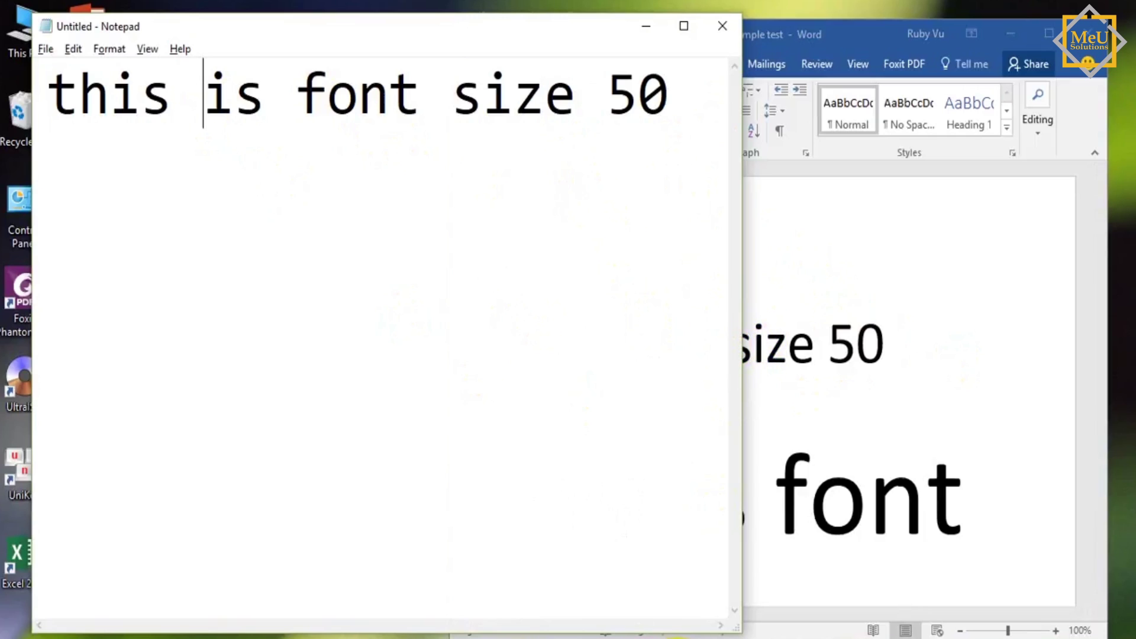
left_click(1053, 419)
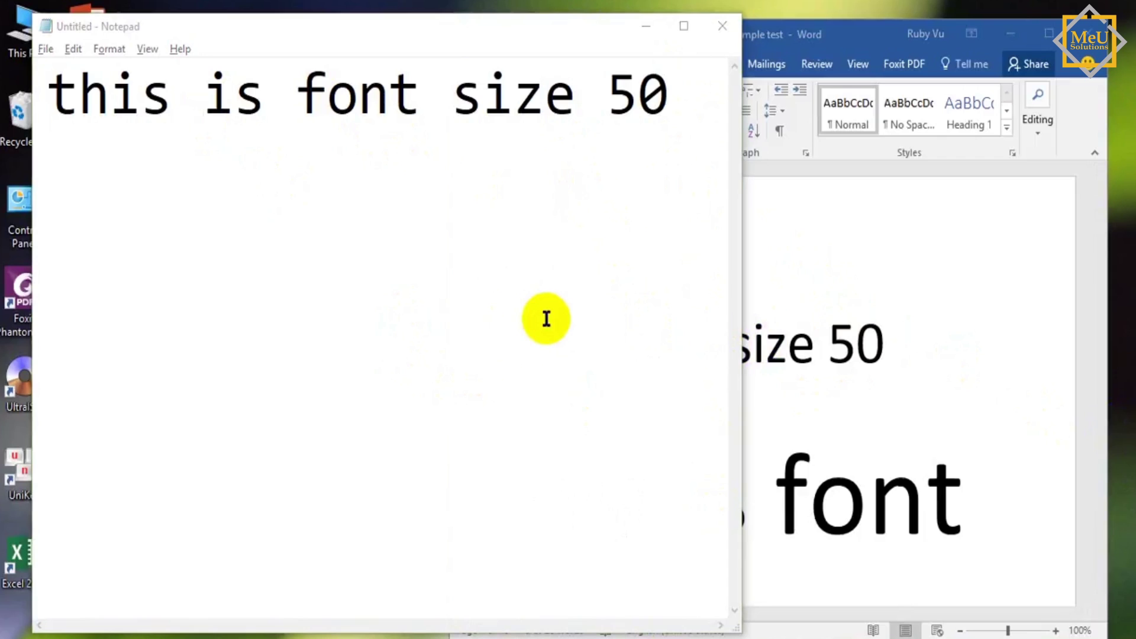
Check the size 100 sample in Word and add the line "this is font size 100" below the first line in Notepad
left_click(855, 261)
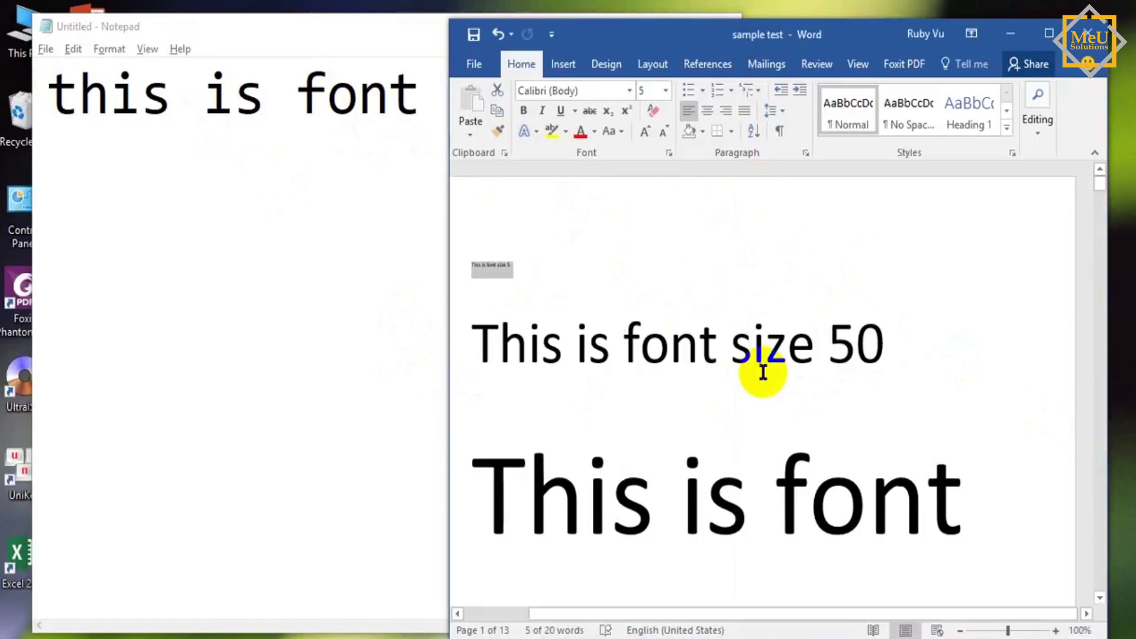
scroll(763, 365, "down", 3)
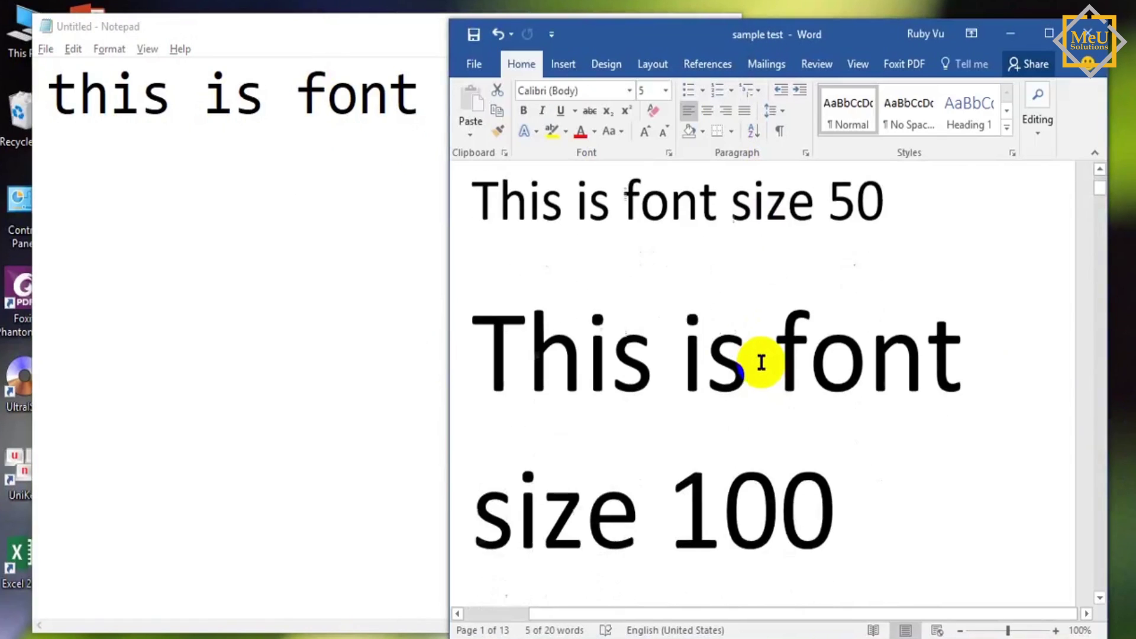
scroll(761, 363, "up", 3)
left_click(382, 279)
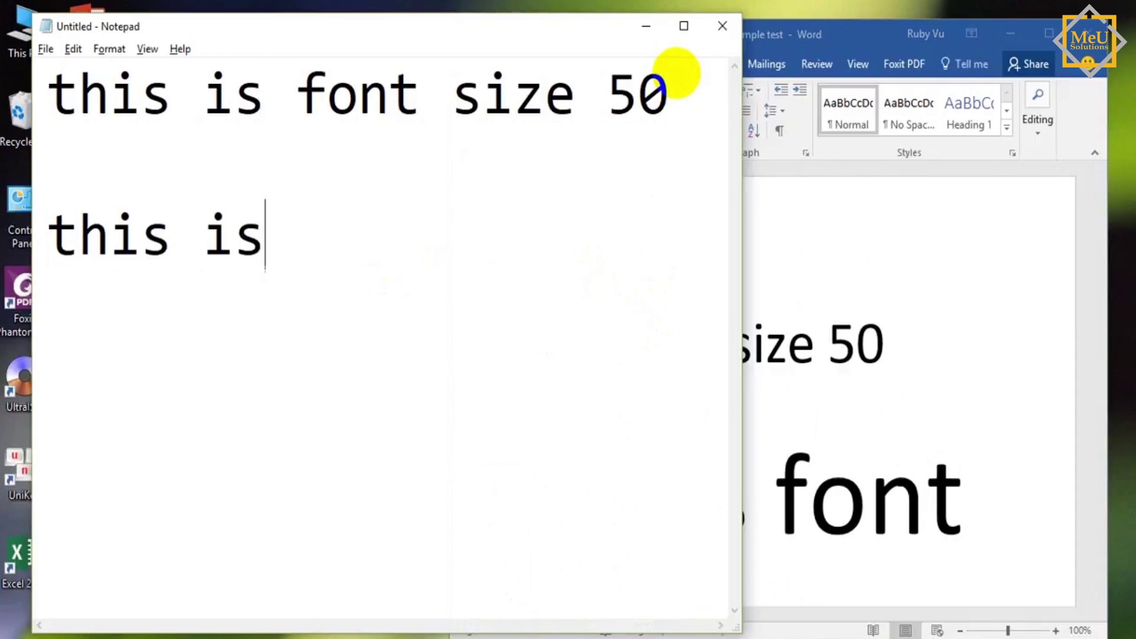
type("font size")
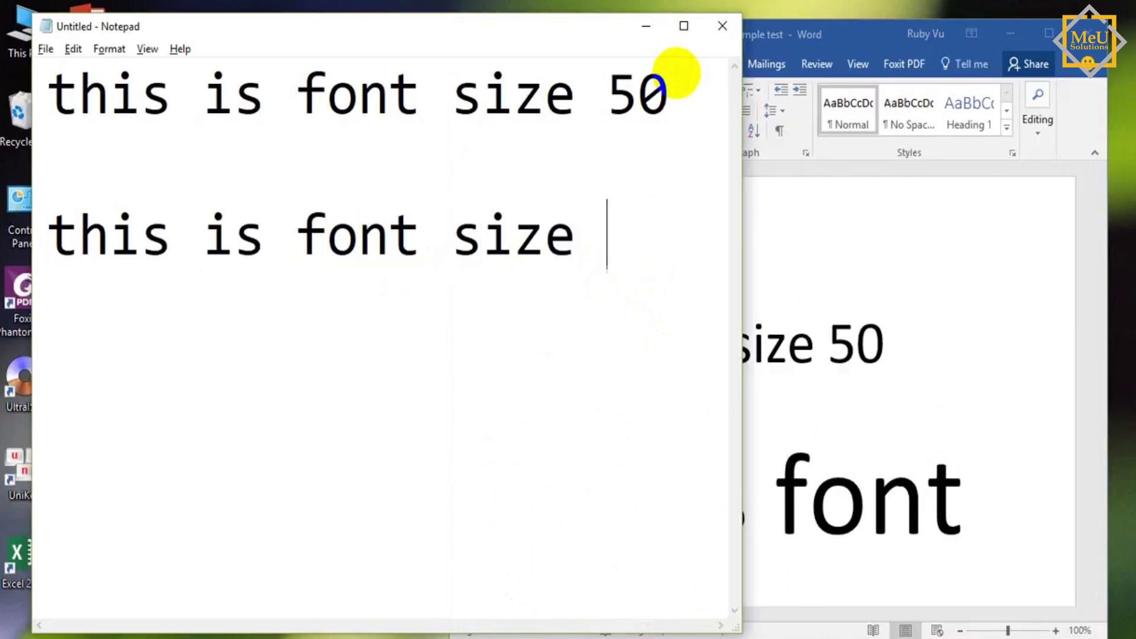
type("00")
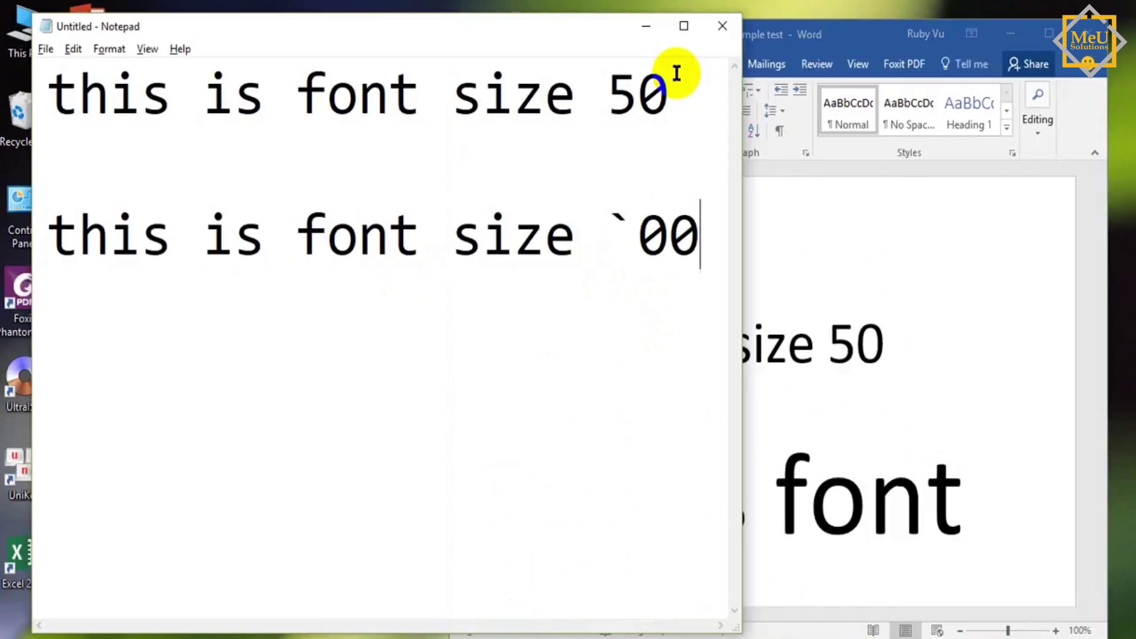
key("BackSpace")
key("BackSpace")
type("100")
Select the new "this is font size 100" line in Notepad and set the font size to 100
left_click_drag(723, 211, 53, 222)
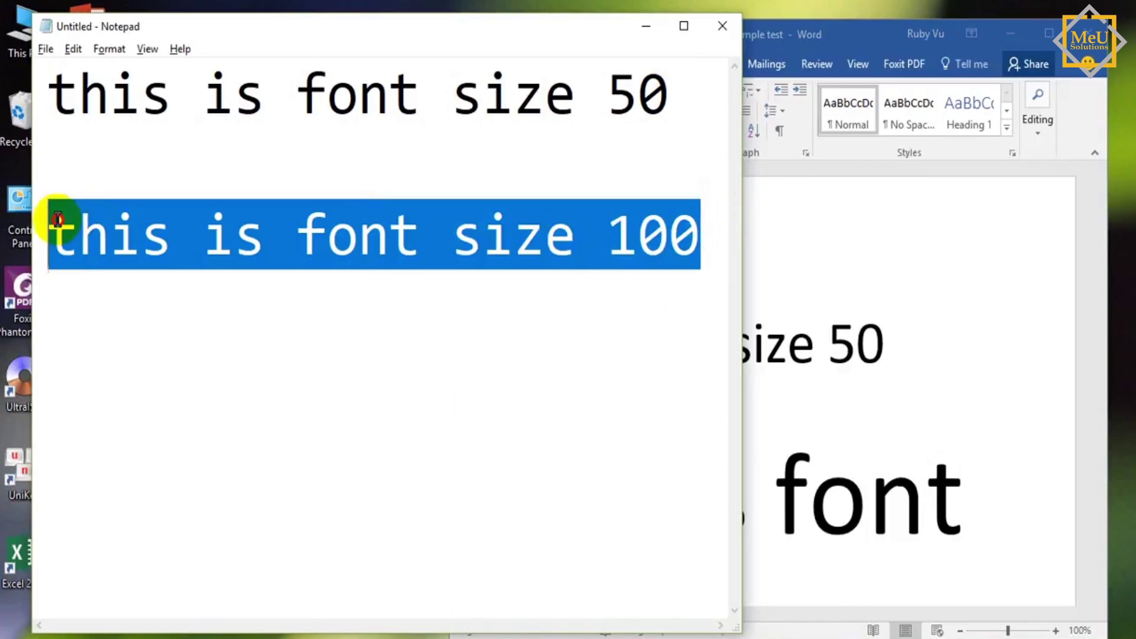
left_click(109, 49)
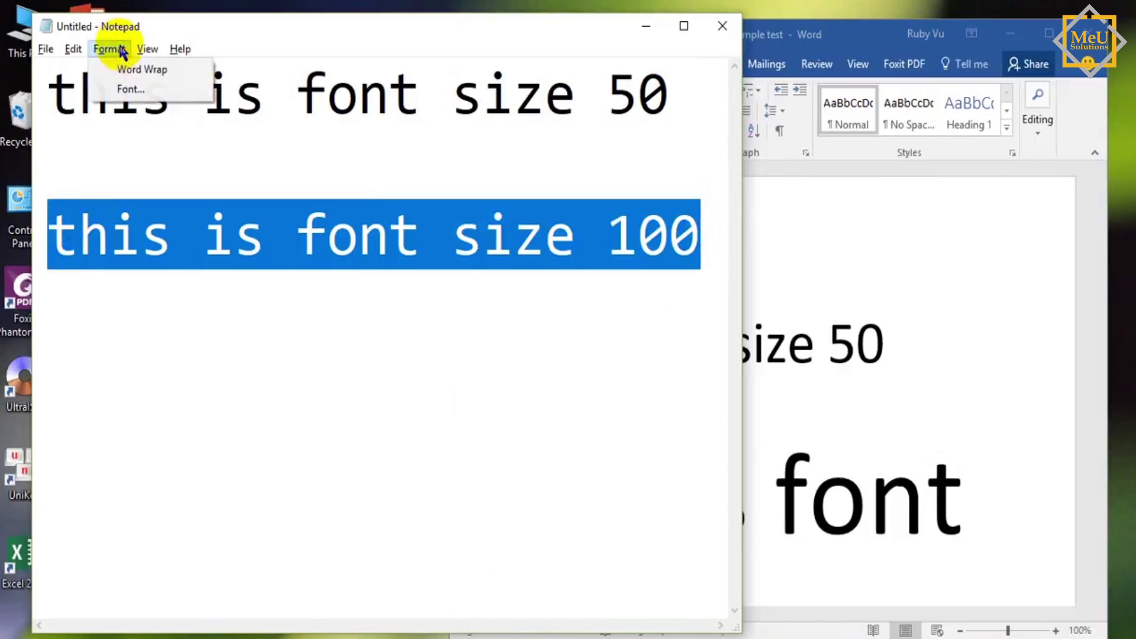
left_click(125, 92)
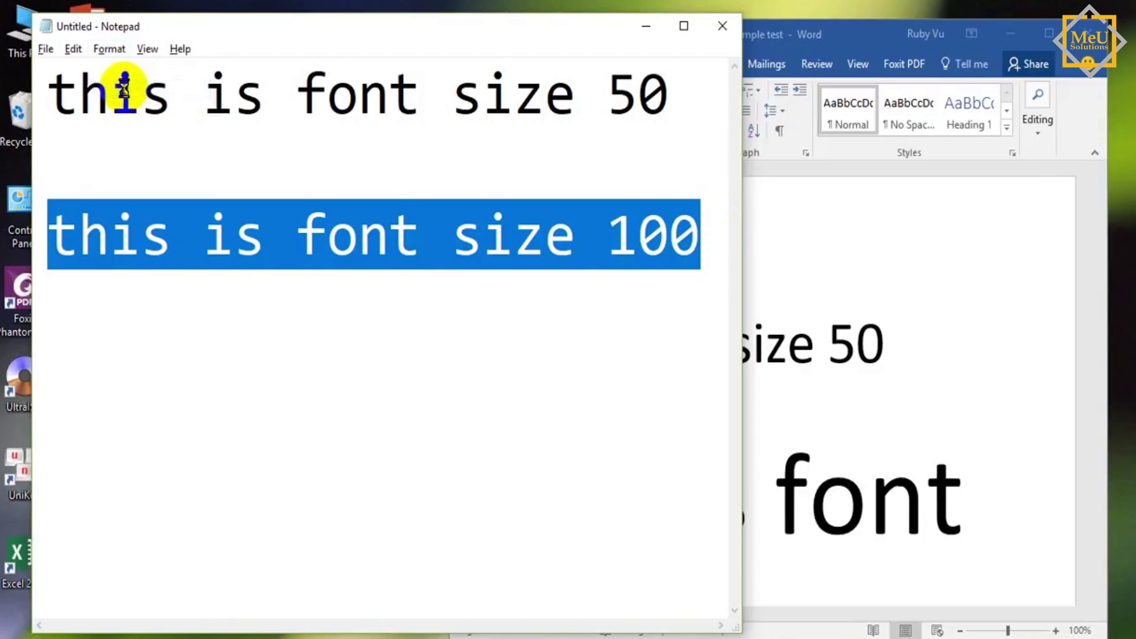
double_click(373, 214)
type("100")
key("Return")
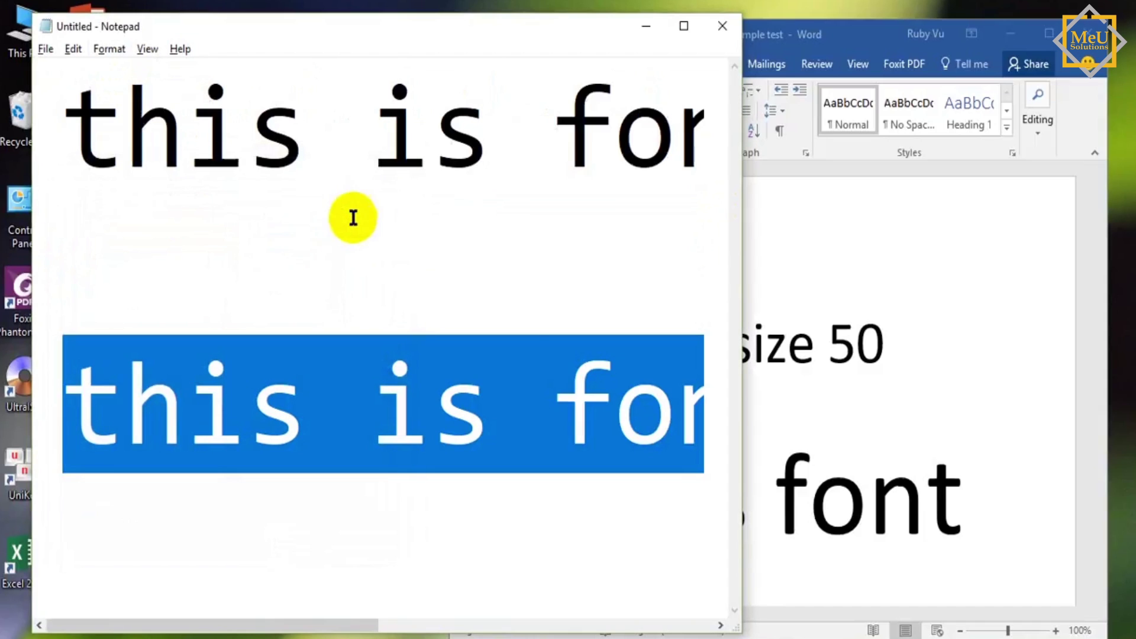
Compare the enlarged Notepad text with the size 5, 50 and 100 sample lines in the Word document
left_click(503, 313)
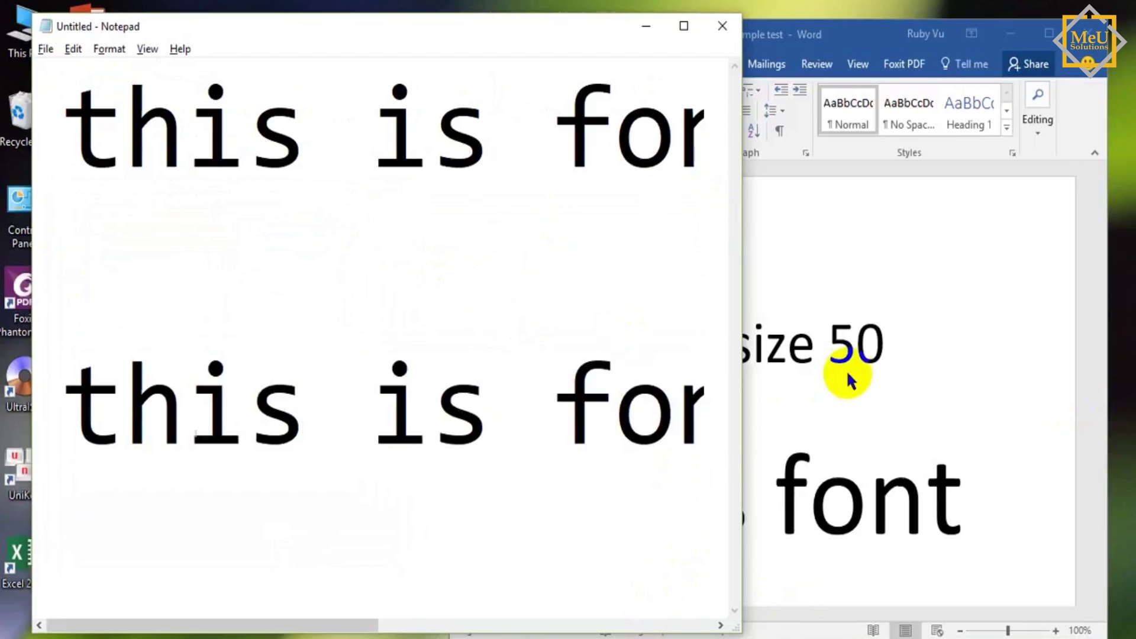
left_click(838, 337)
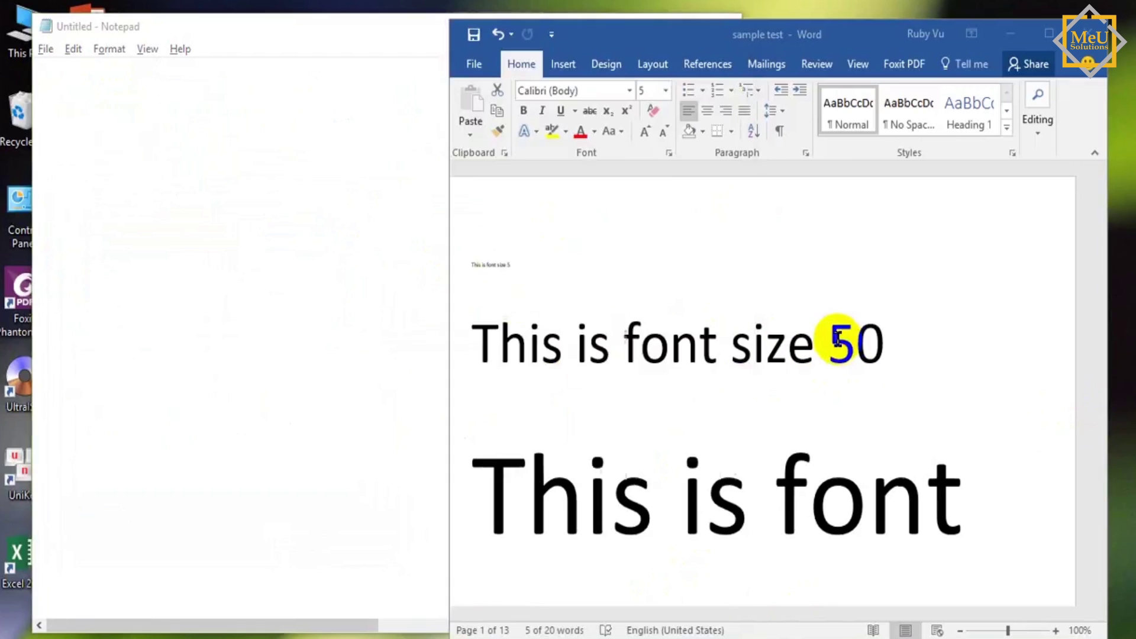
left_click(269, 314)
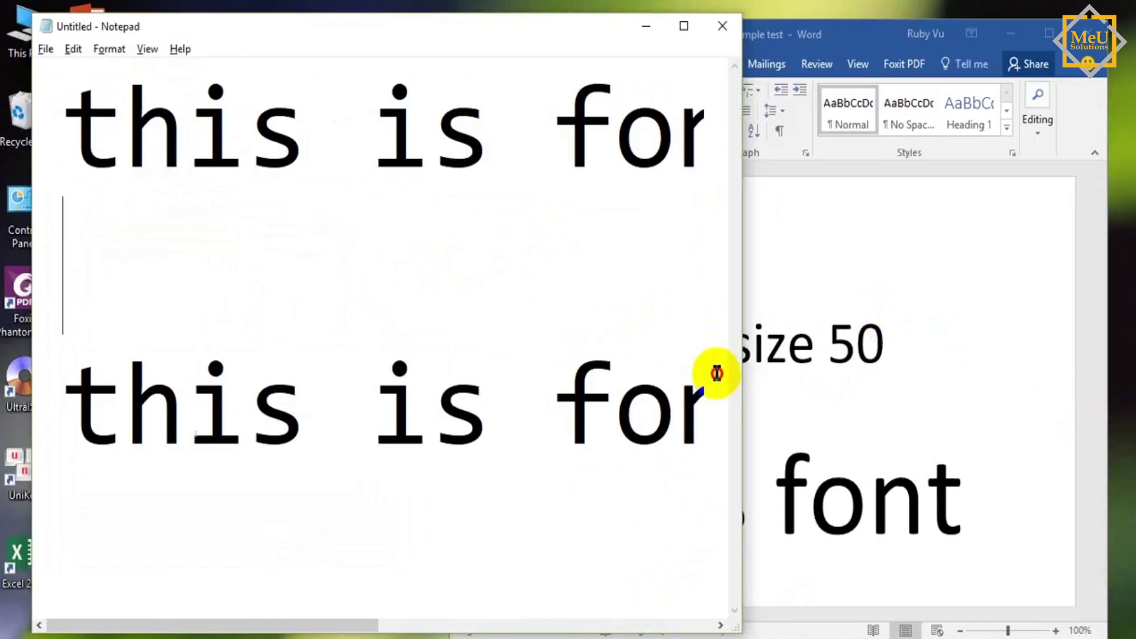
left_click_drag(718, 372, 824, 373)
left_click(835, 361)
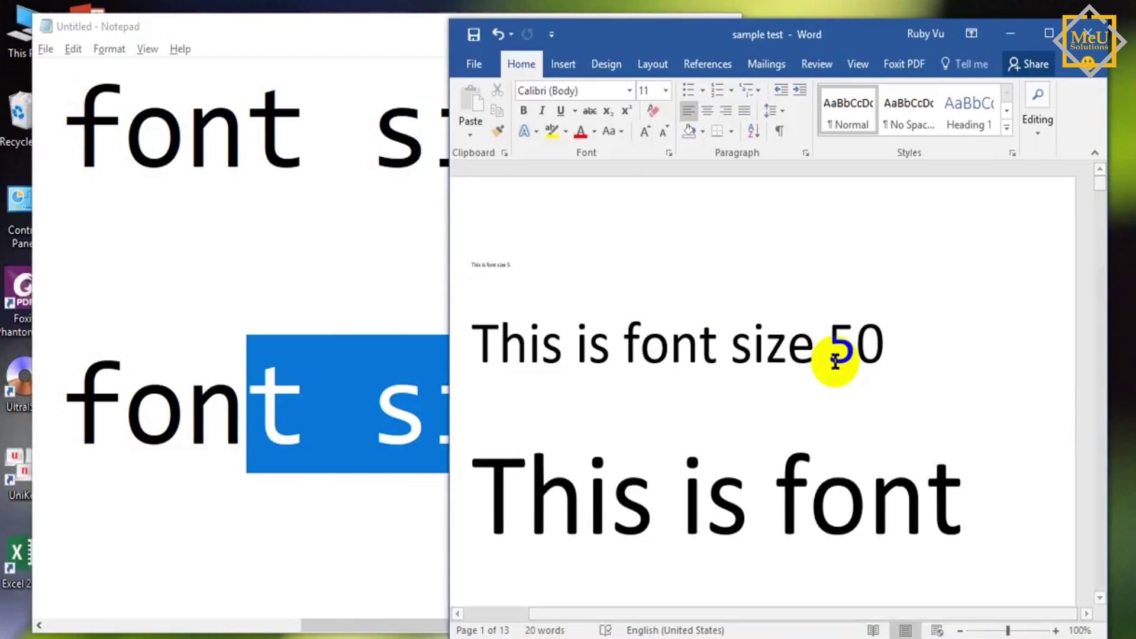
left_click(465, 264)
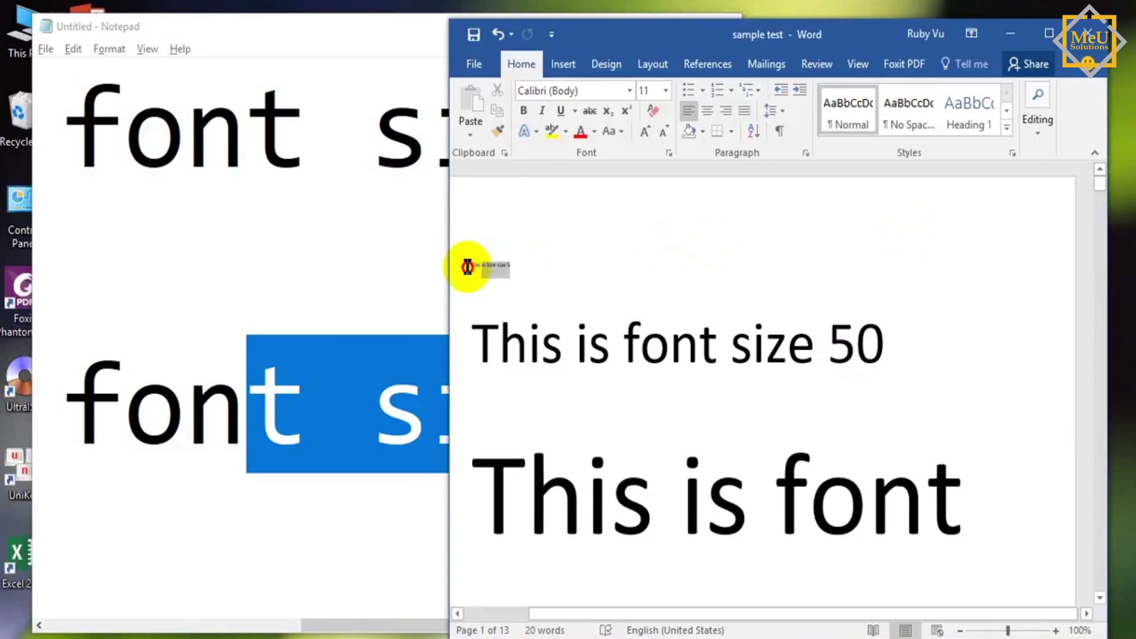
double_click(779, 348)
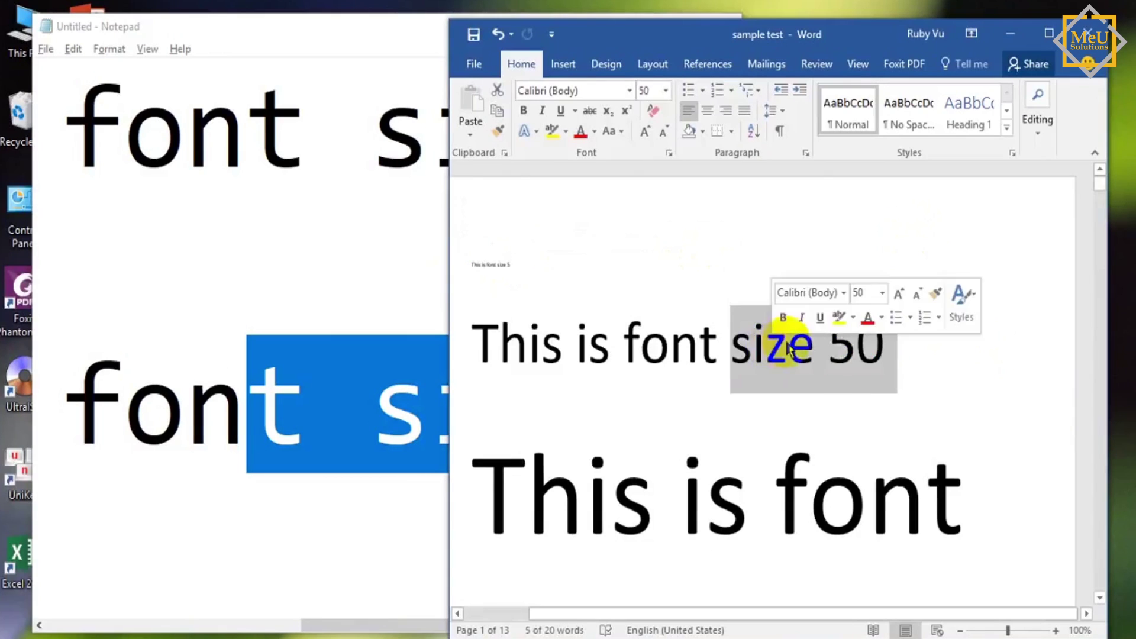
scroll(876, 379, "down", 5)
left_click(551, 449)
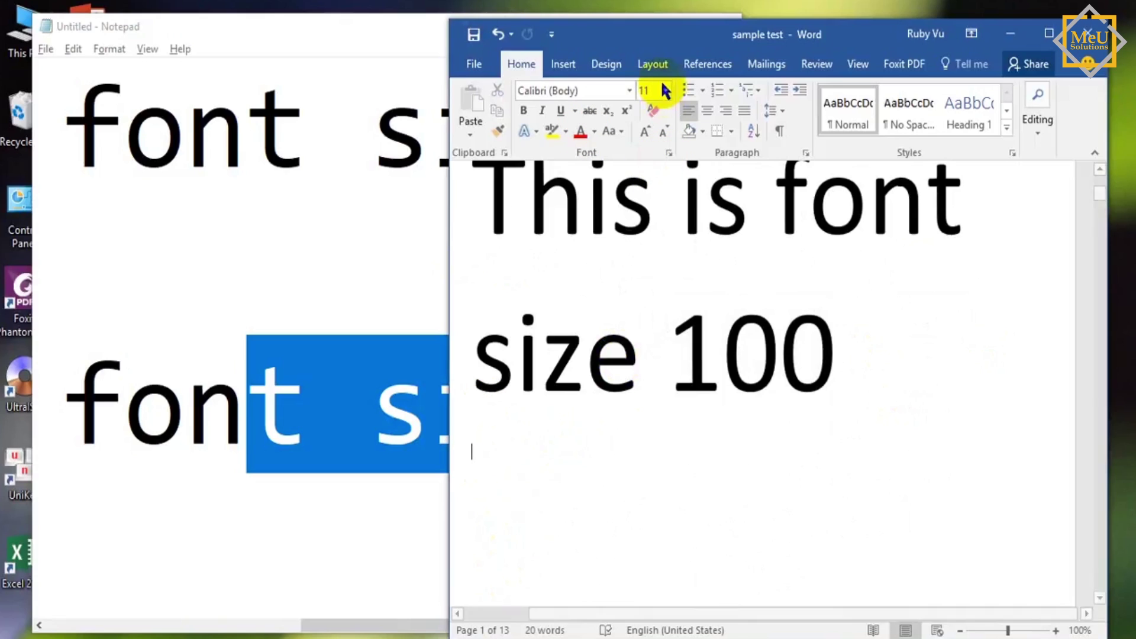
left_click(640, 90)
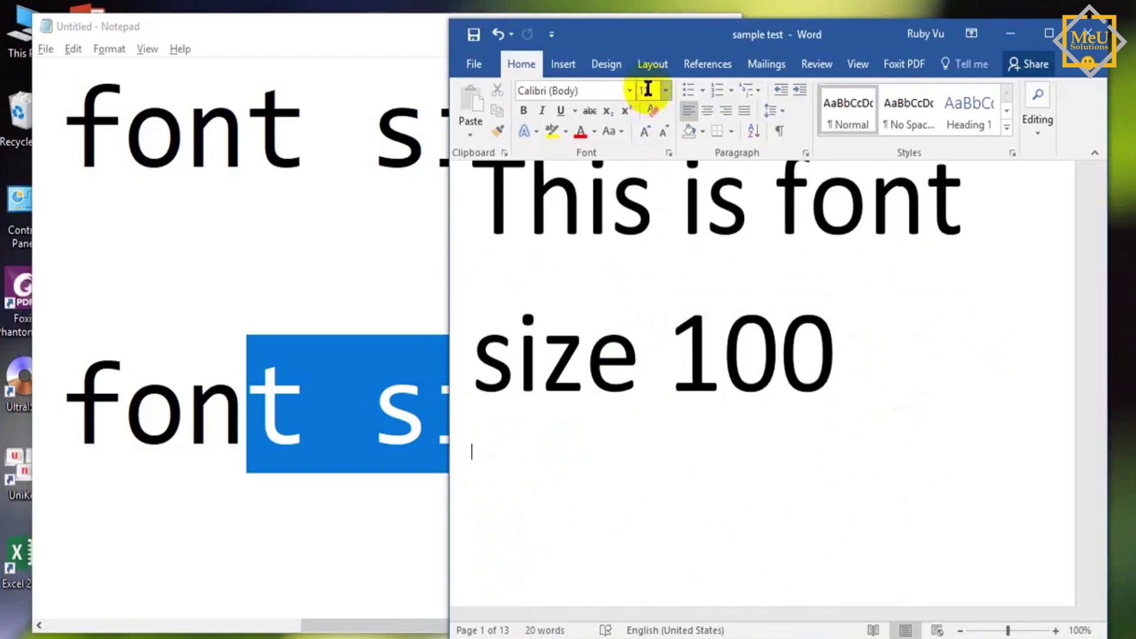
Return to Notepad, maximize its window and compare the letter sizes of the "font size 50" and "font size 100" lines
left_click(426, 223)
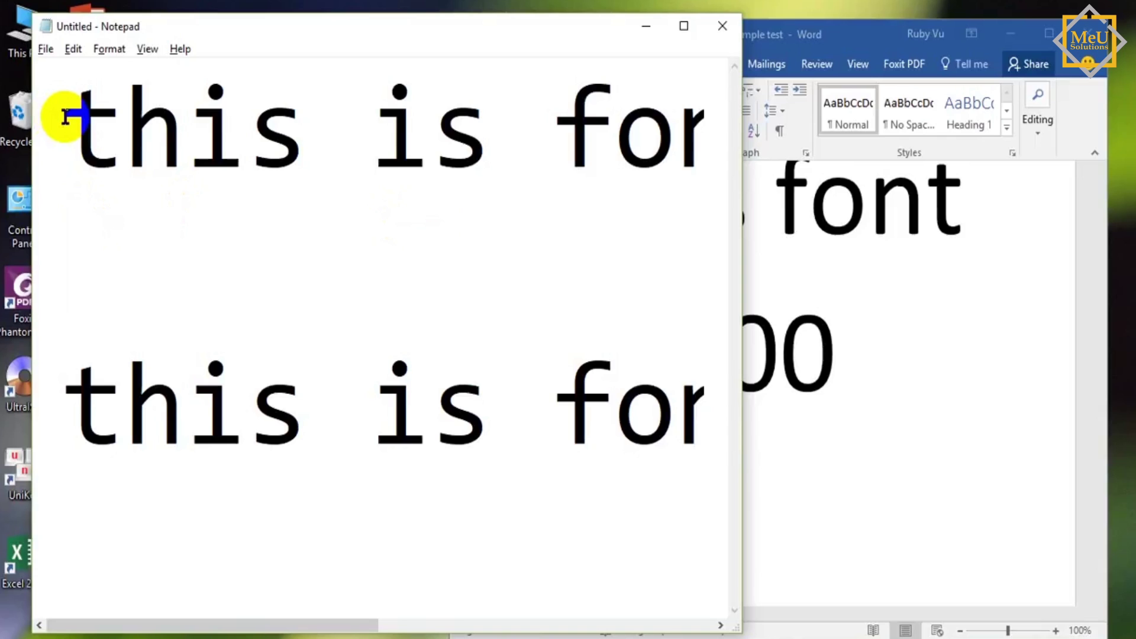
left_click_drag(65, 117, 713, 413)
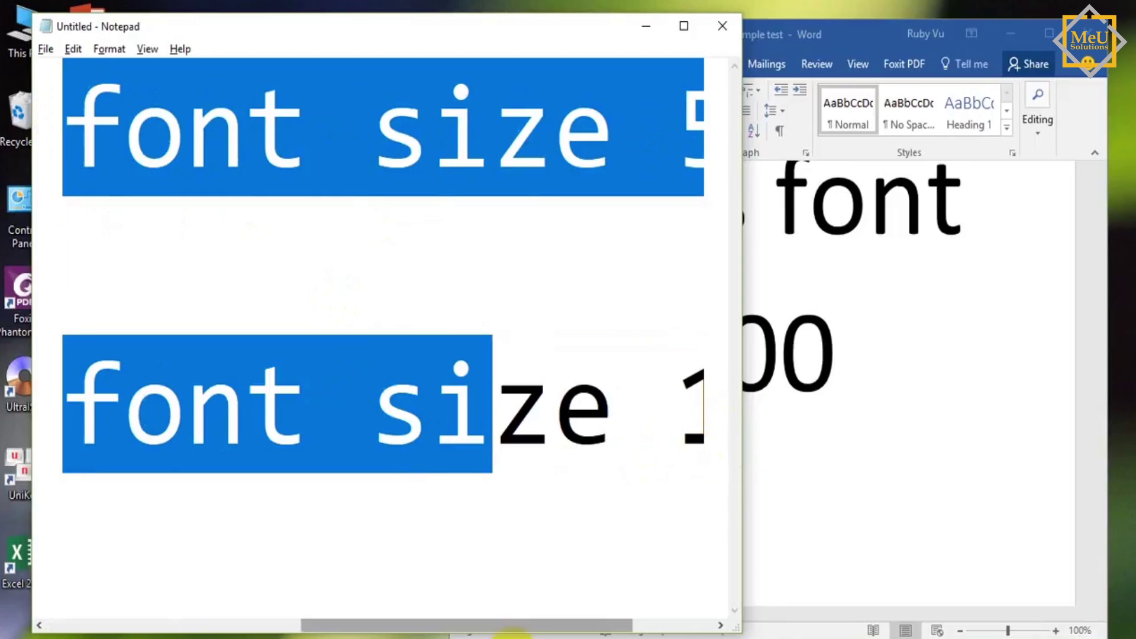
left_click(485, 465)
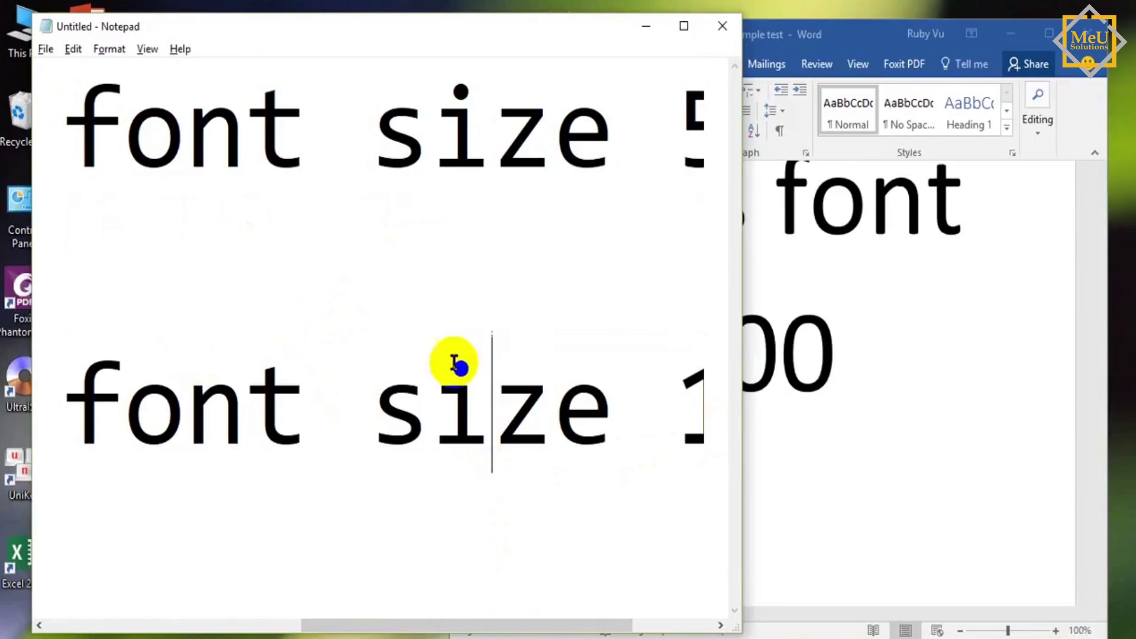
left_click(433, 144)
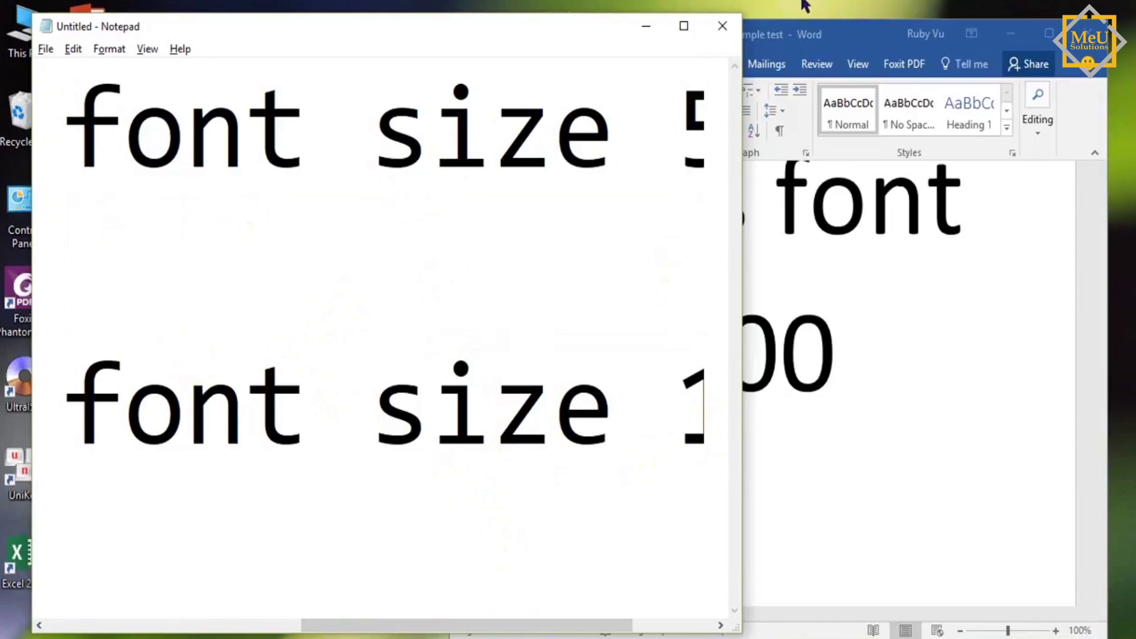
left_click(684, 26)
left_click_drag(1111, 117, 341, 144)
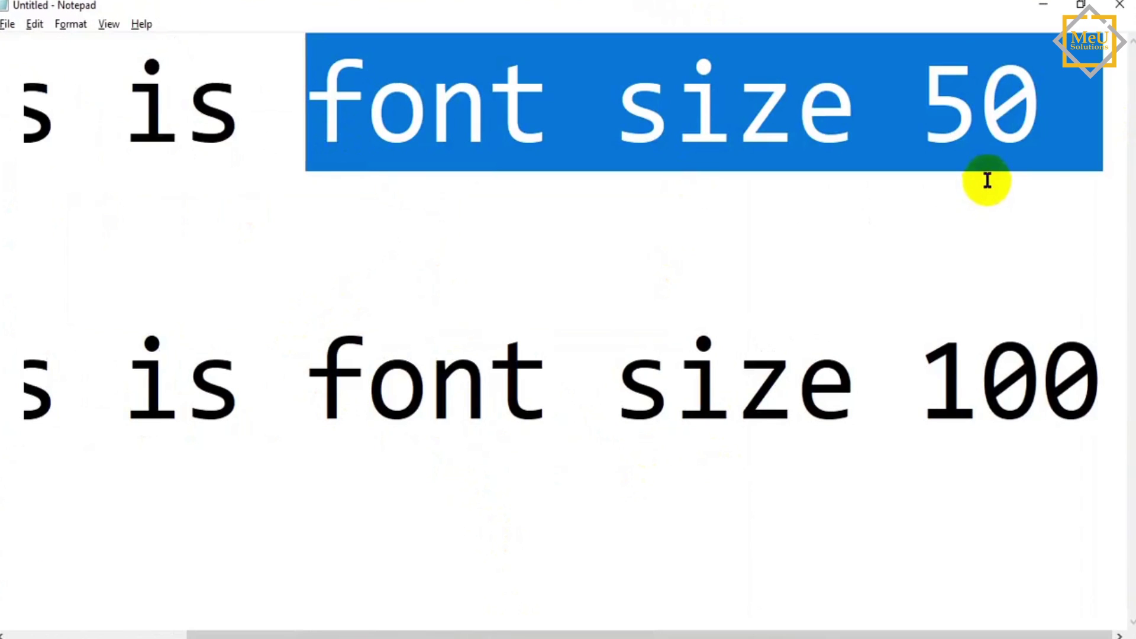
left_click_drag(1109, 400, 860, 362)
left_click_drag(1045, 86, 712, 129)
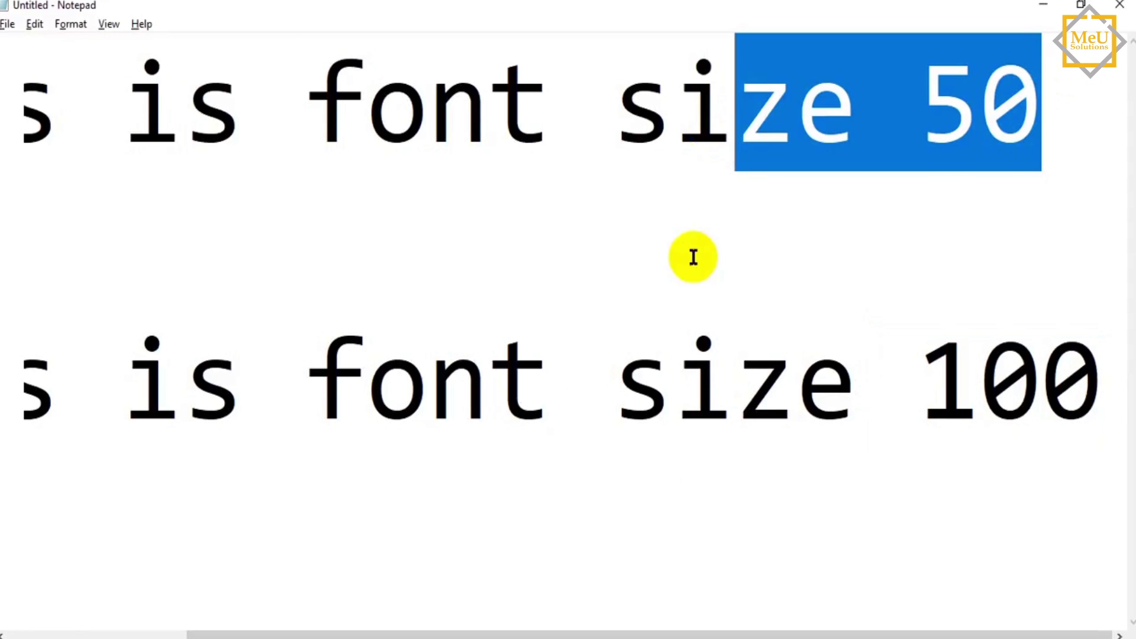
Select both sample lines in Notepad and set the font size to 8
left_click(1114, 383)
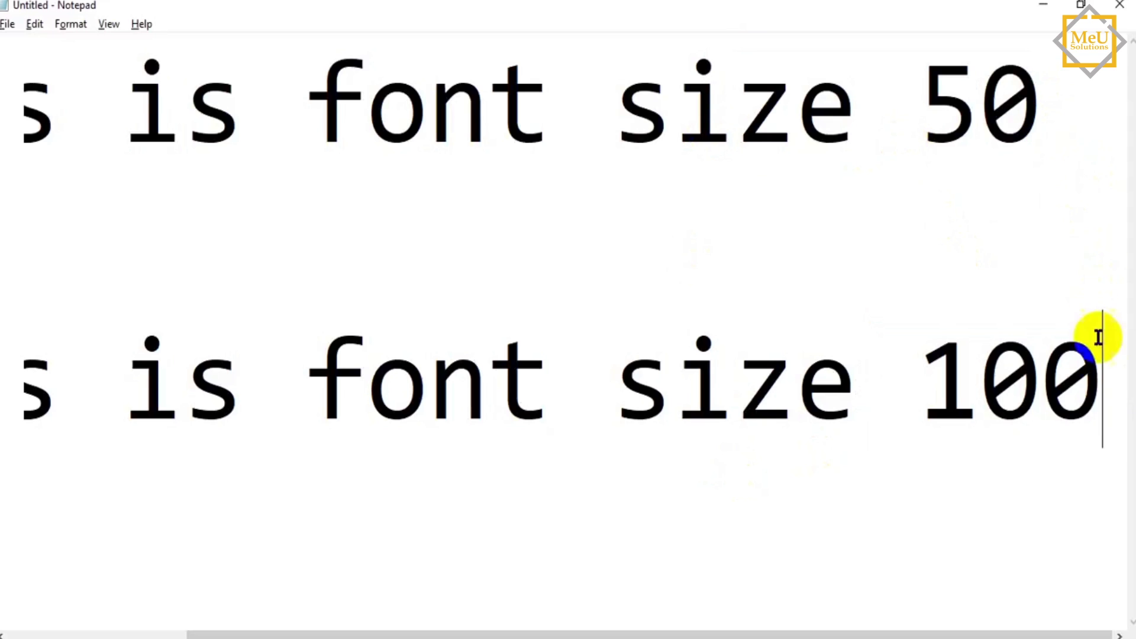
left_click(1105, 362)
left_click_drag(1104, 363, 304, 375)
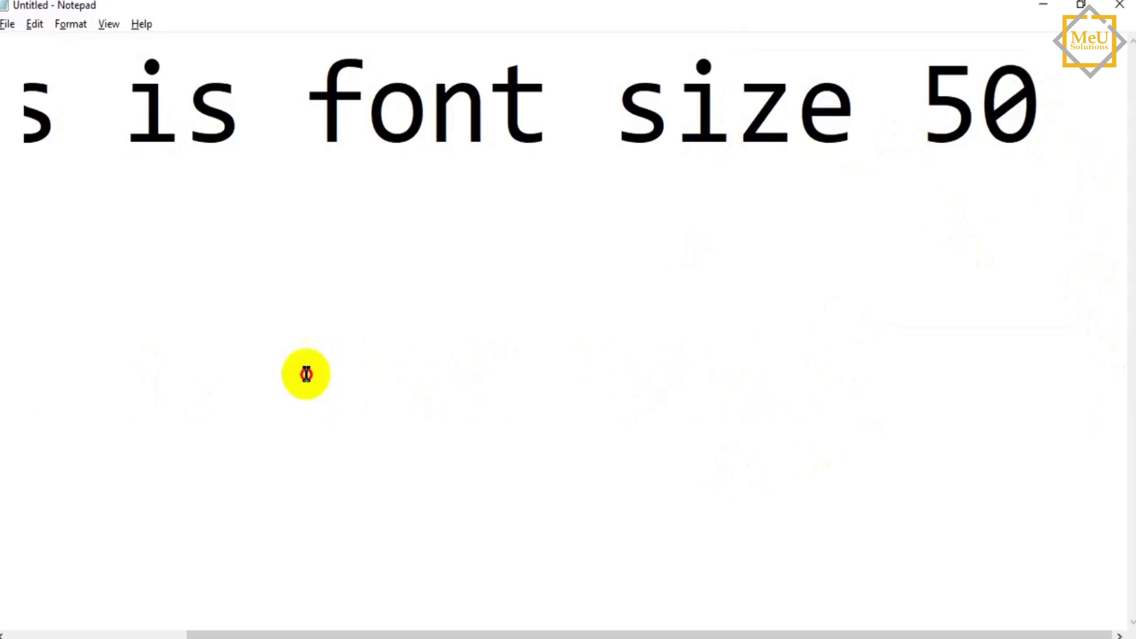
left_click(861, 557)
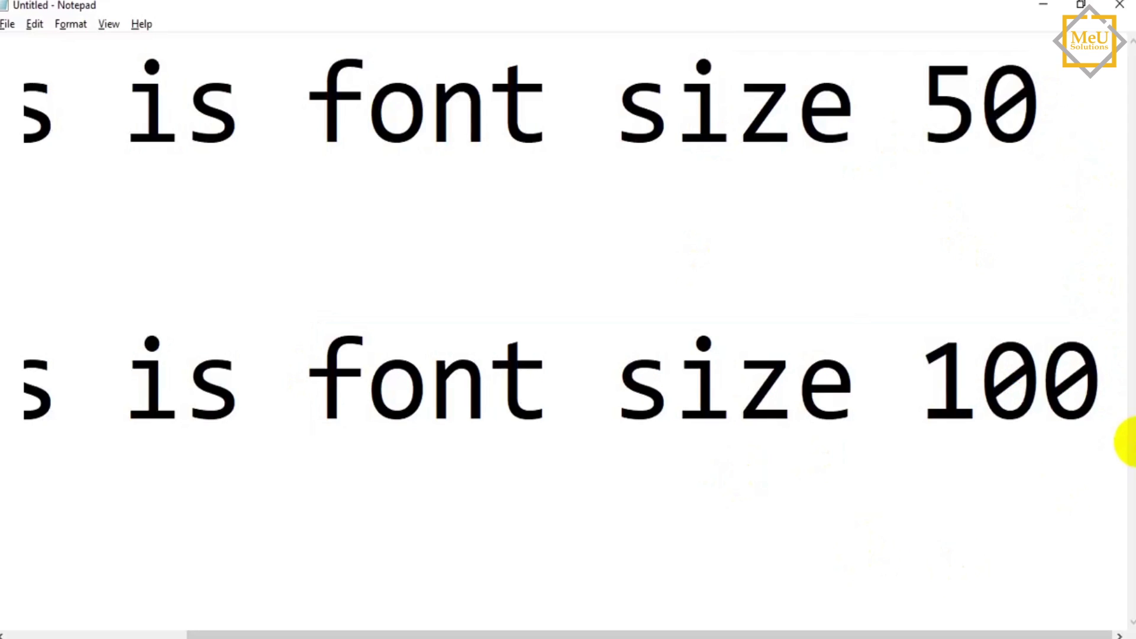
left_click(1104, 364)
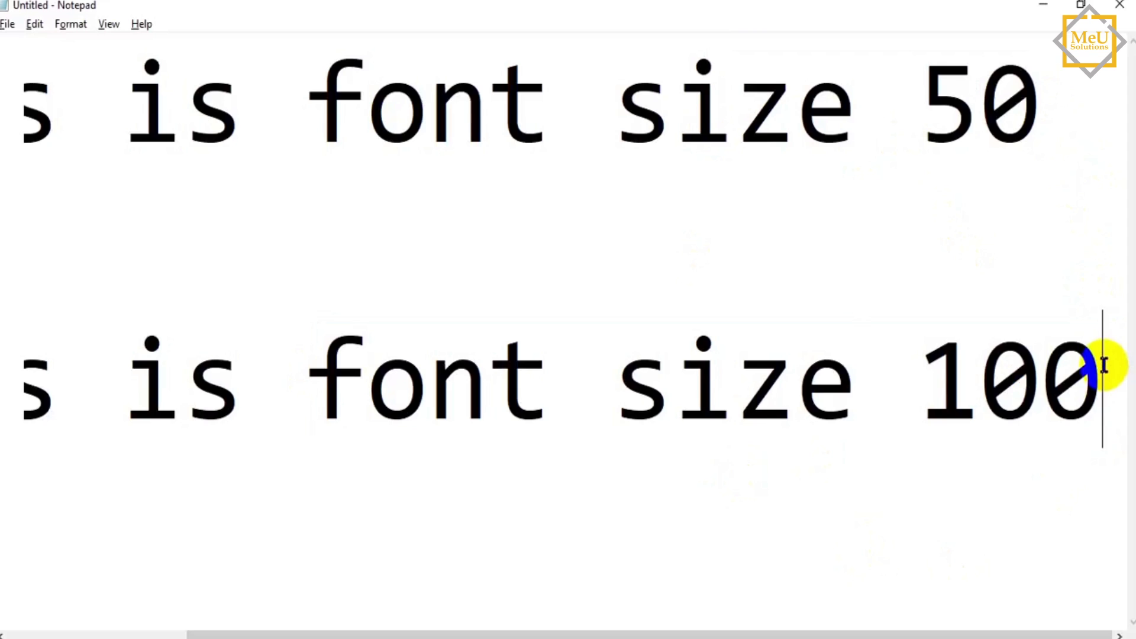
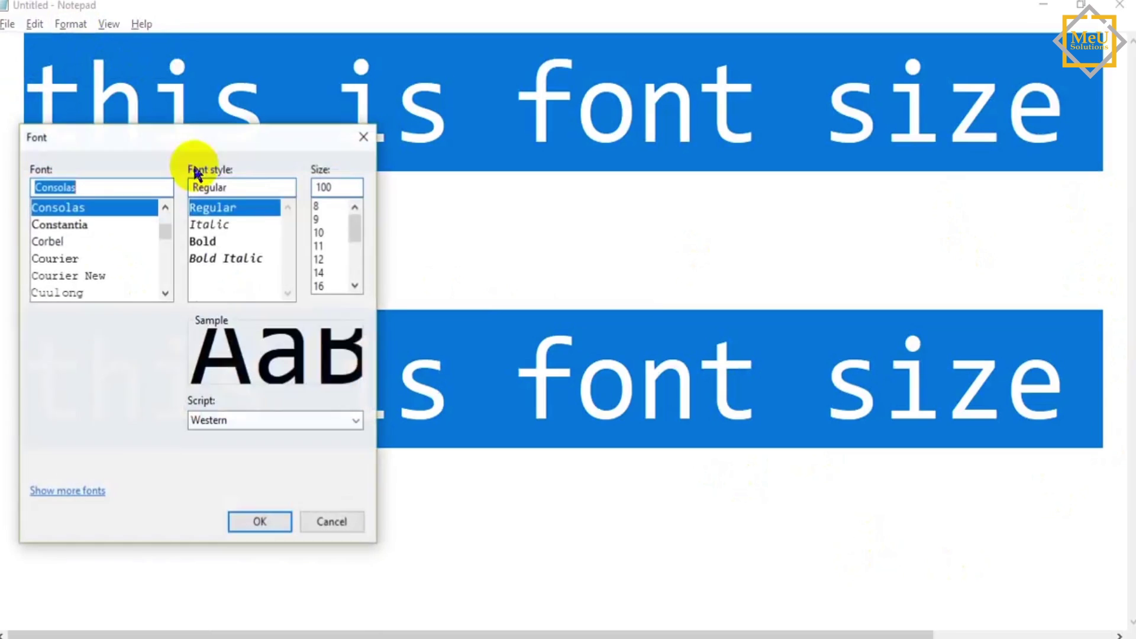
left_click(320, 208)
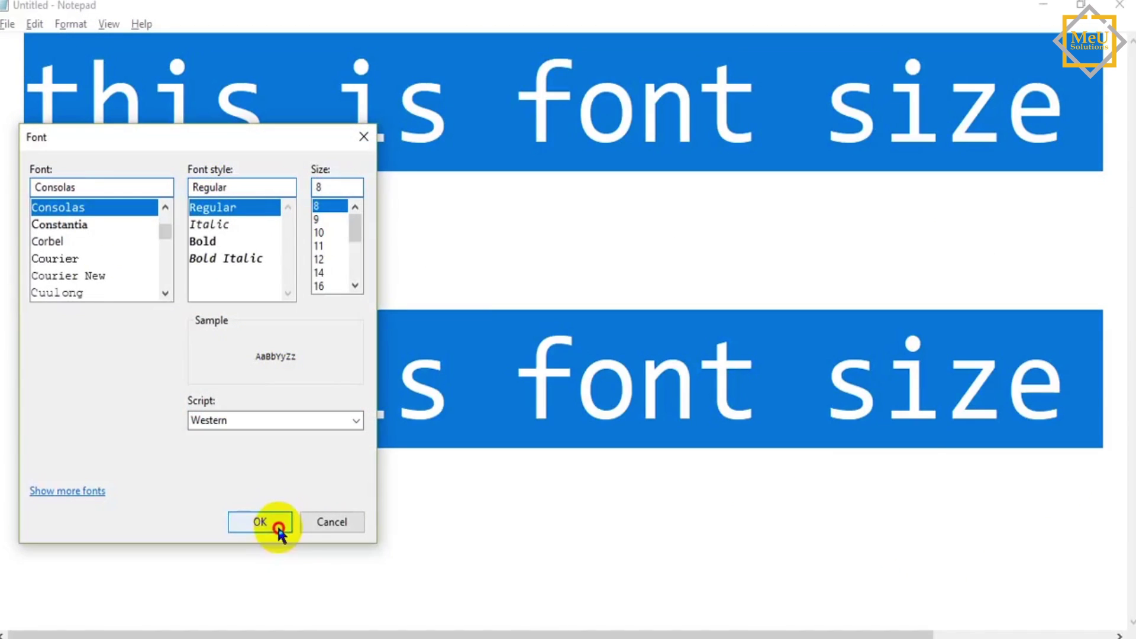
left_click(272, 523)
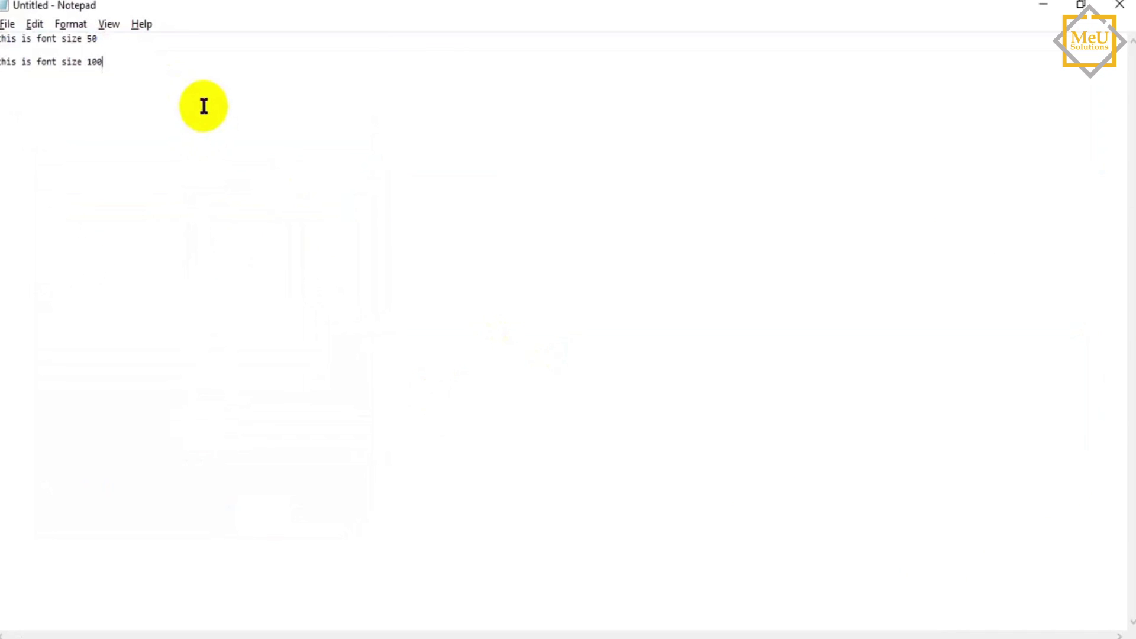
Delete the "this is font size 100" line and change the remaining line to "this is font size 500"
left_click_drag(147, 73, 2, 64)
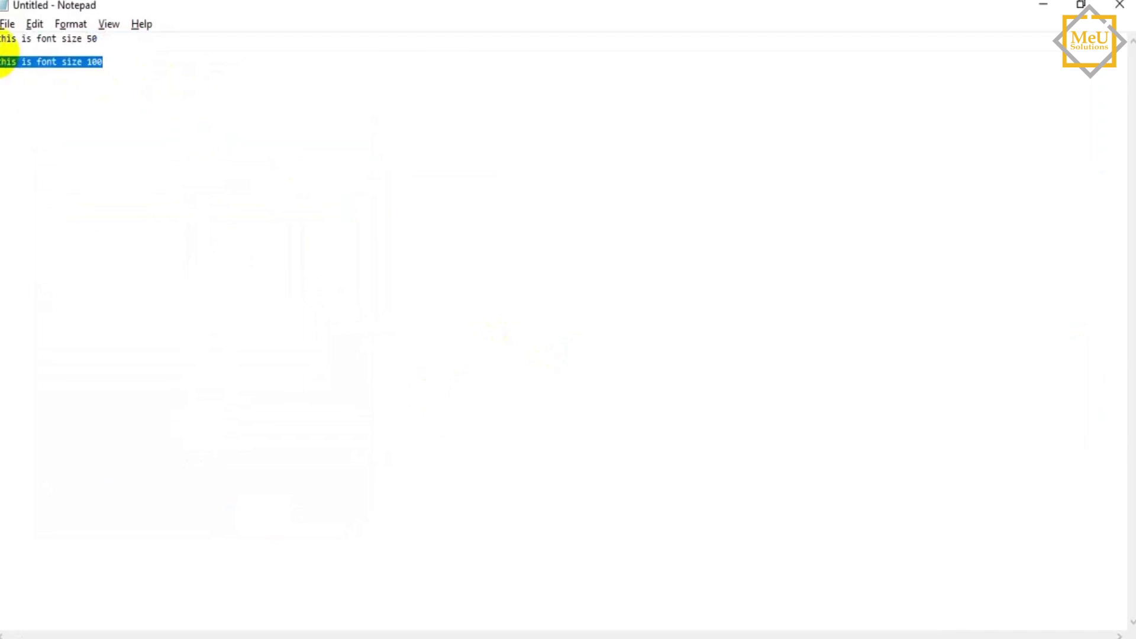
key("BackSpace")
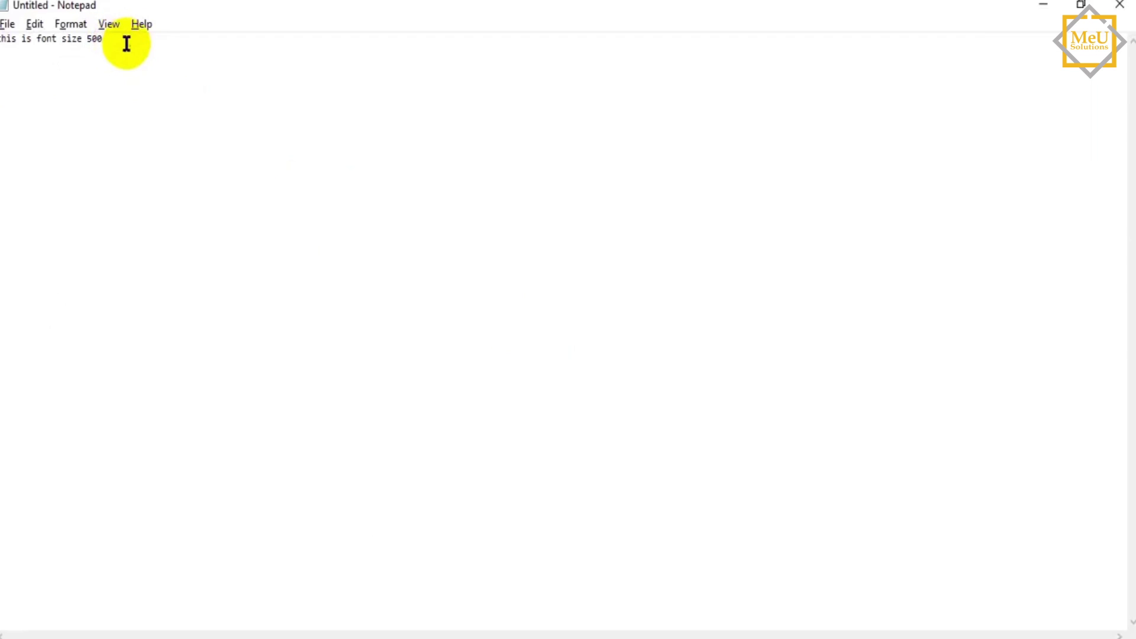
Select the "this is font size 500" line and set its font size to 500
left_click_drag(127, 41, 7, 25)
left_click(35, 24)
mouse_move(69, 24)
left_click(90, 65)
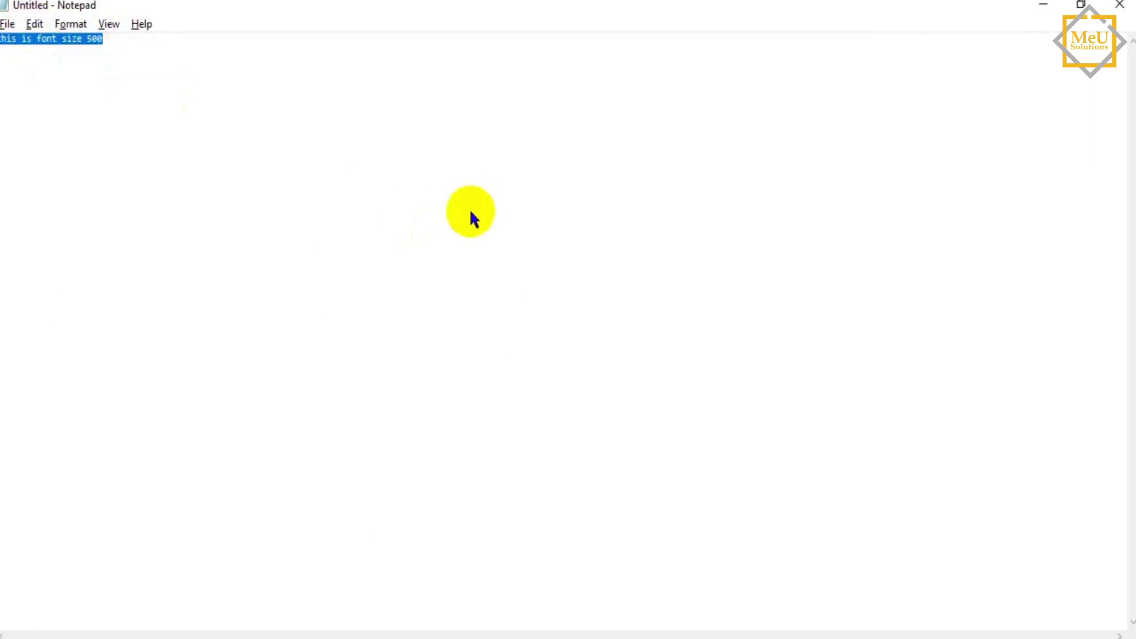
double_click(338, 187)
type("500")
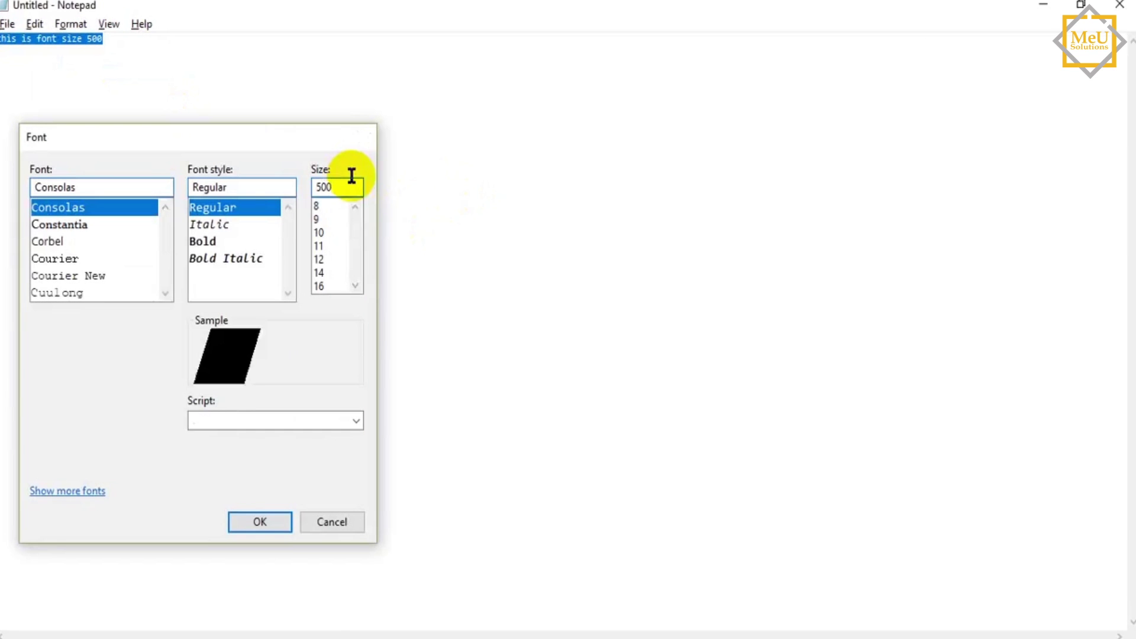
key("Return")
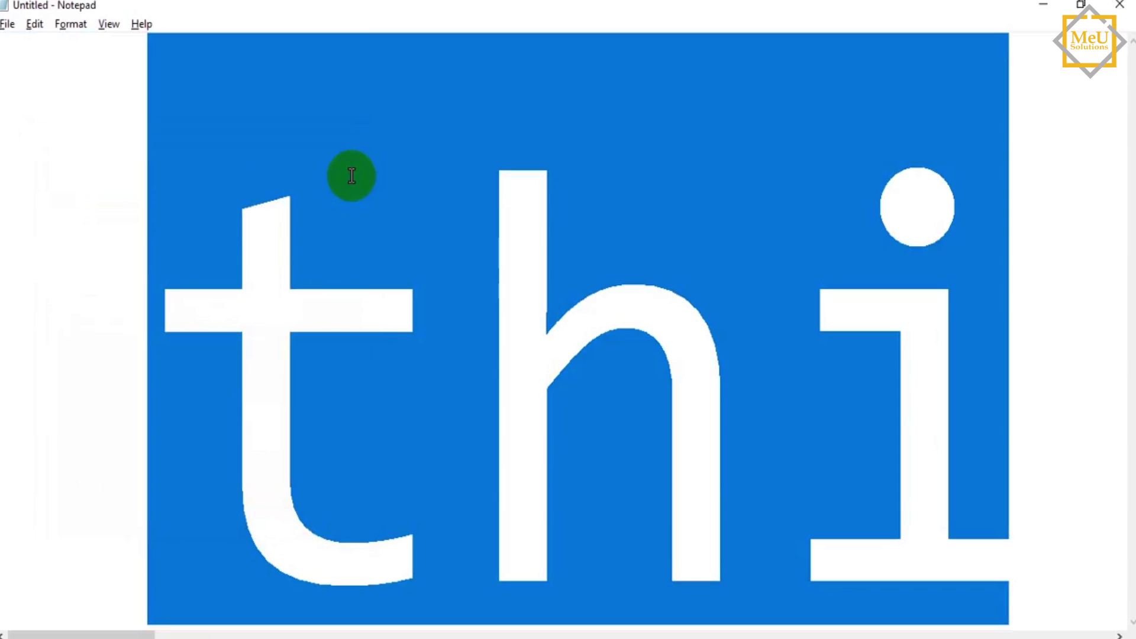
Examine the size 500 text character by character along the line, ending back at its first letters
left_click(1028, 485)
key("Home")
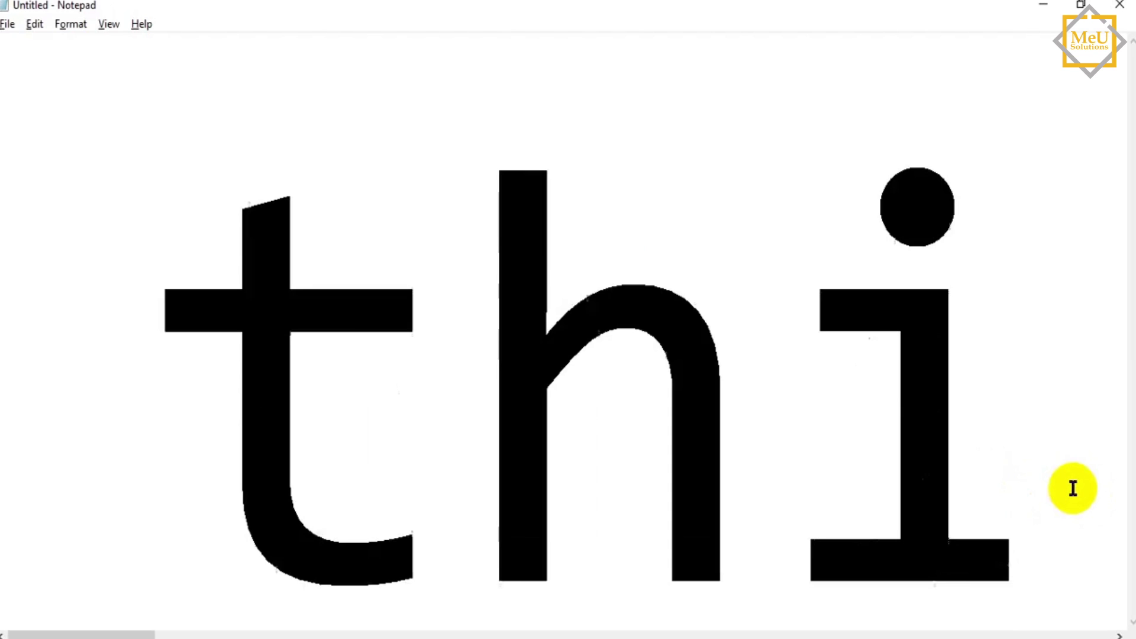
key("Right")
key("Right")
key("Right")
key("Right")
key("Right")
key("Right")
key("Right")
key("Right")
key("Right")
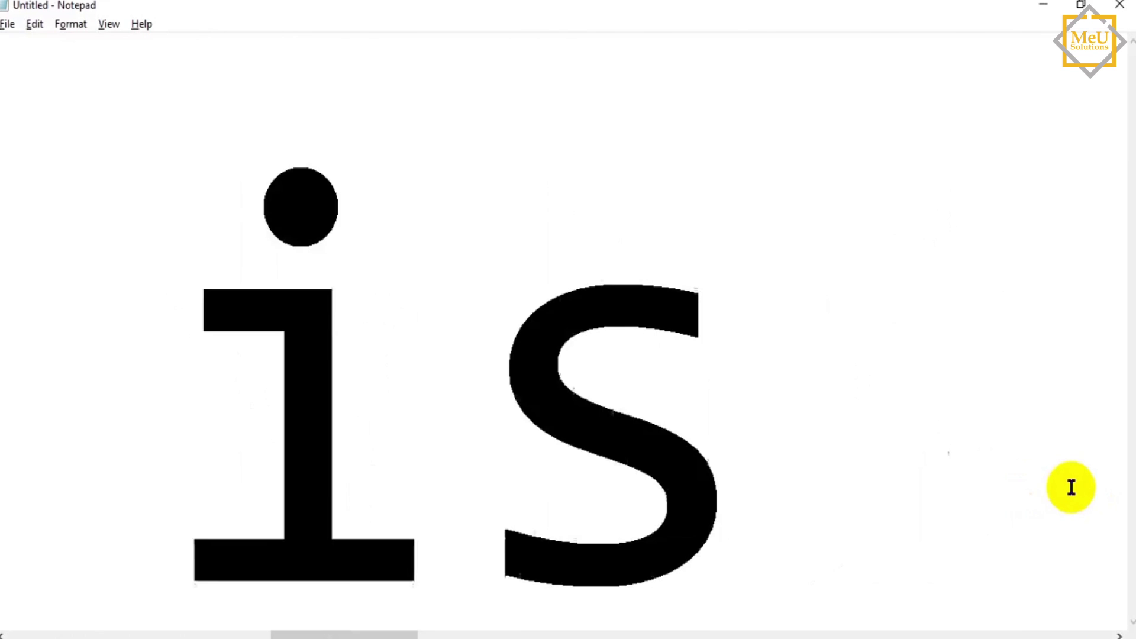
key("Right")
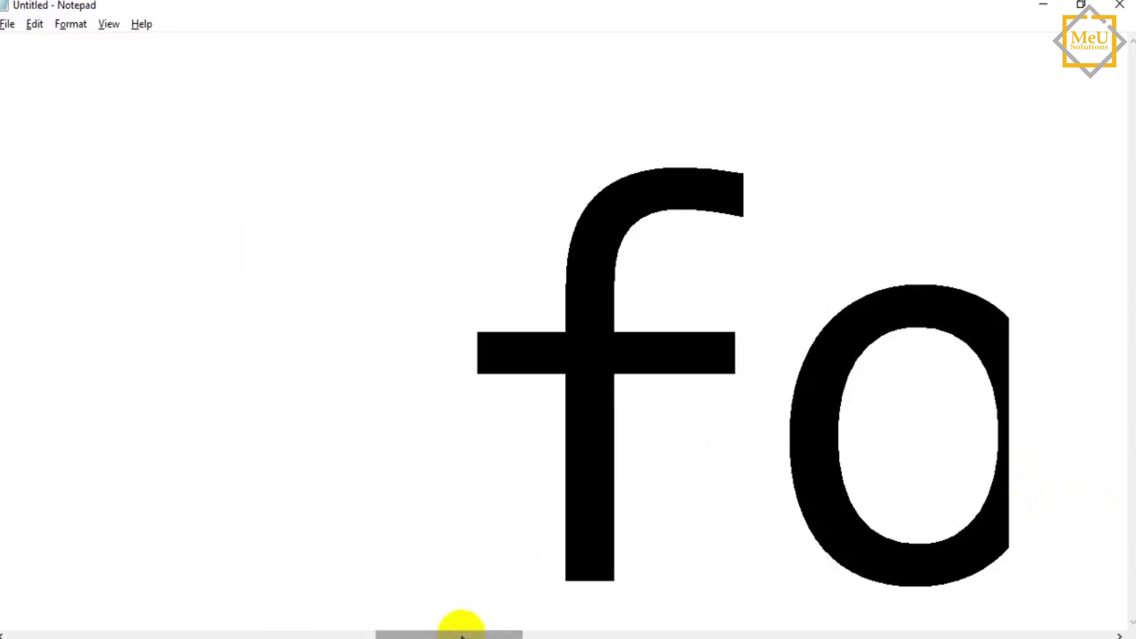
left_click_drag(506, 633, 200, 593)
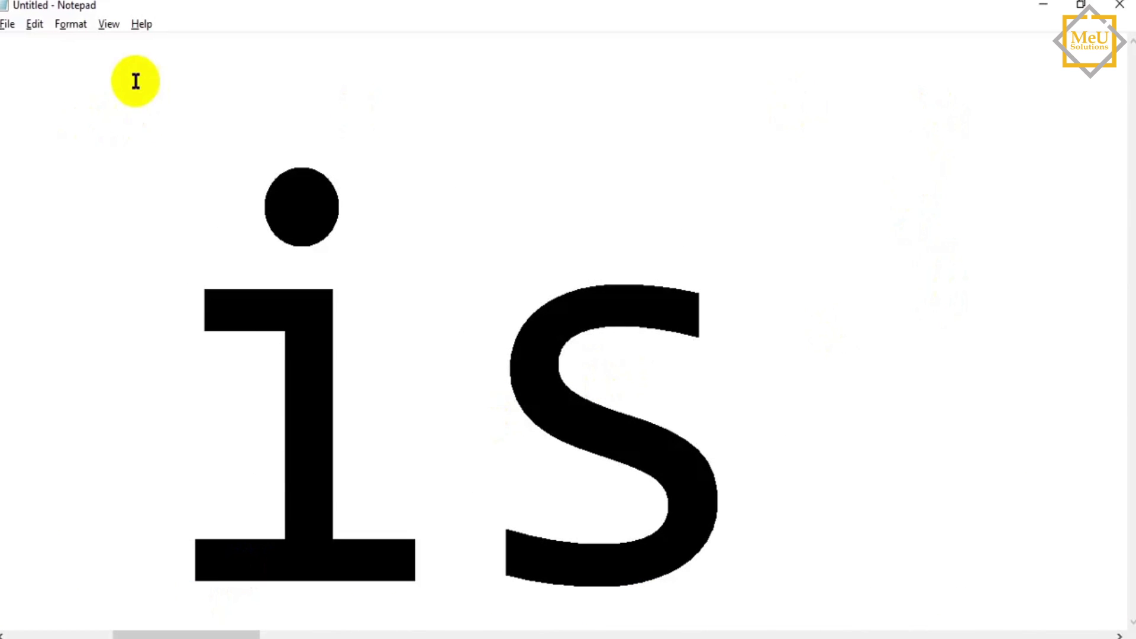
left_click(131, 108)
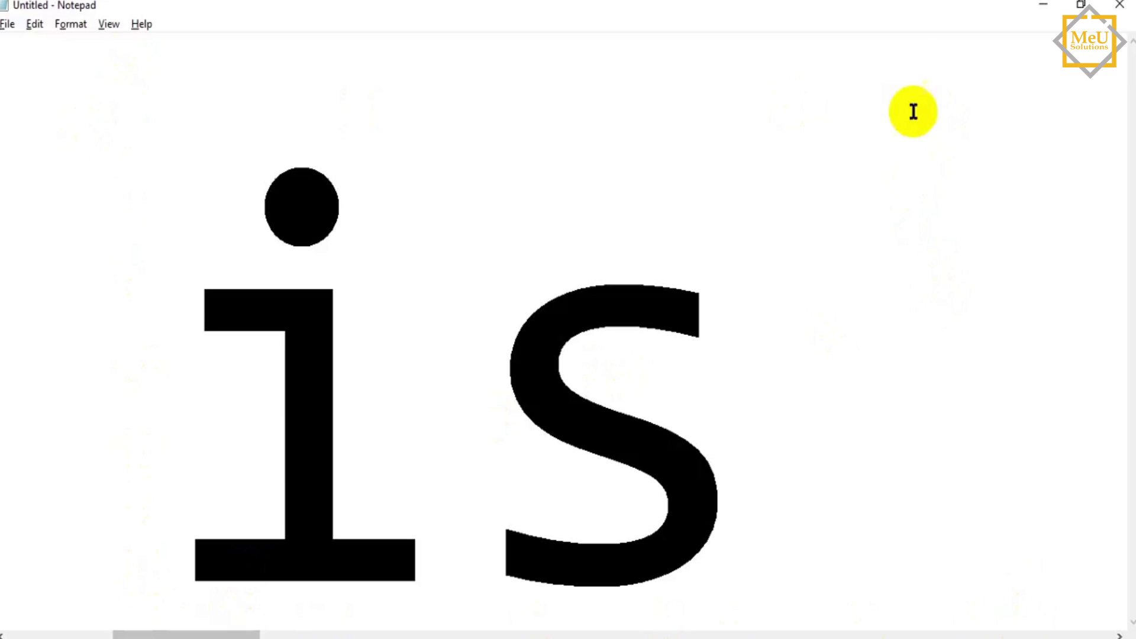
right_click(643, 331)
left_click_drag(122, 630, 13, 613)
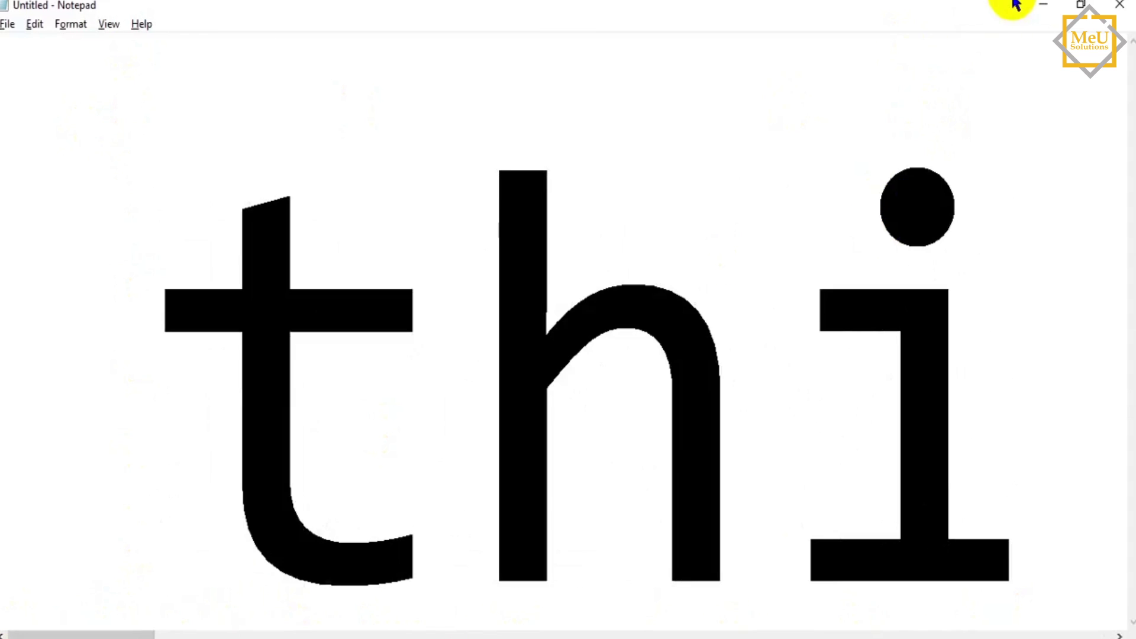
Restore the Notepad window and compare its letter "t" with the large "T" on page 2 of the Word document
left_click(1083, 4)
left_click(883, 246)
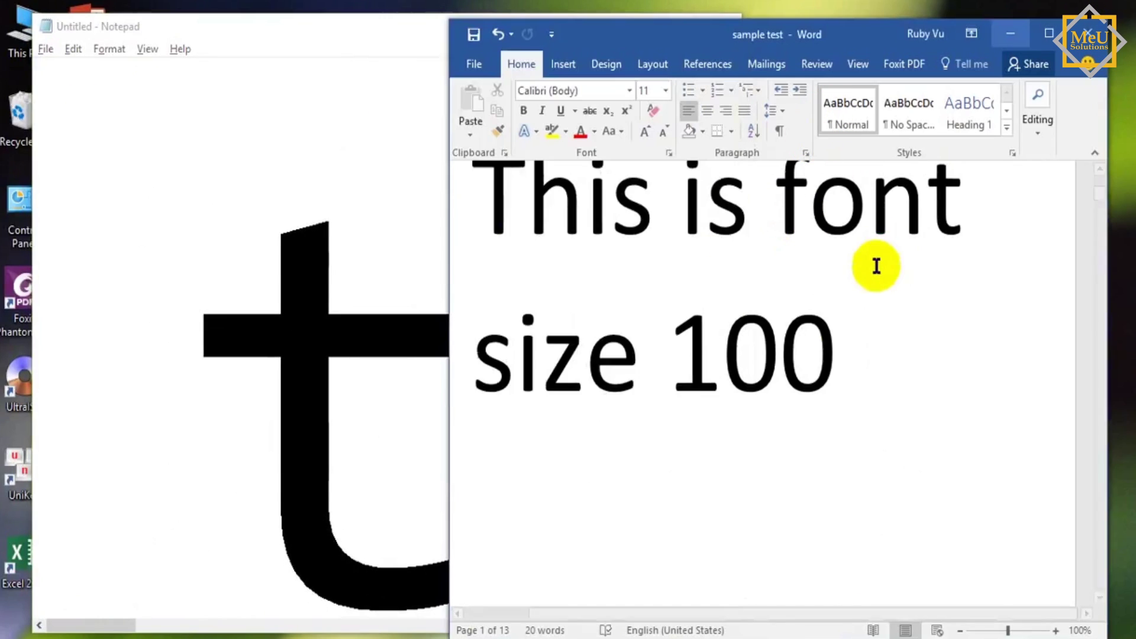
scroll(832, 355, "down", 3)
scroll(787, 331, "down", 10)
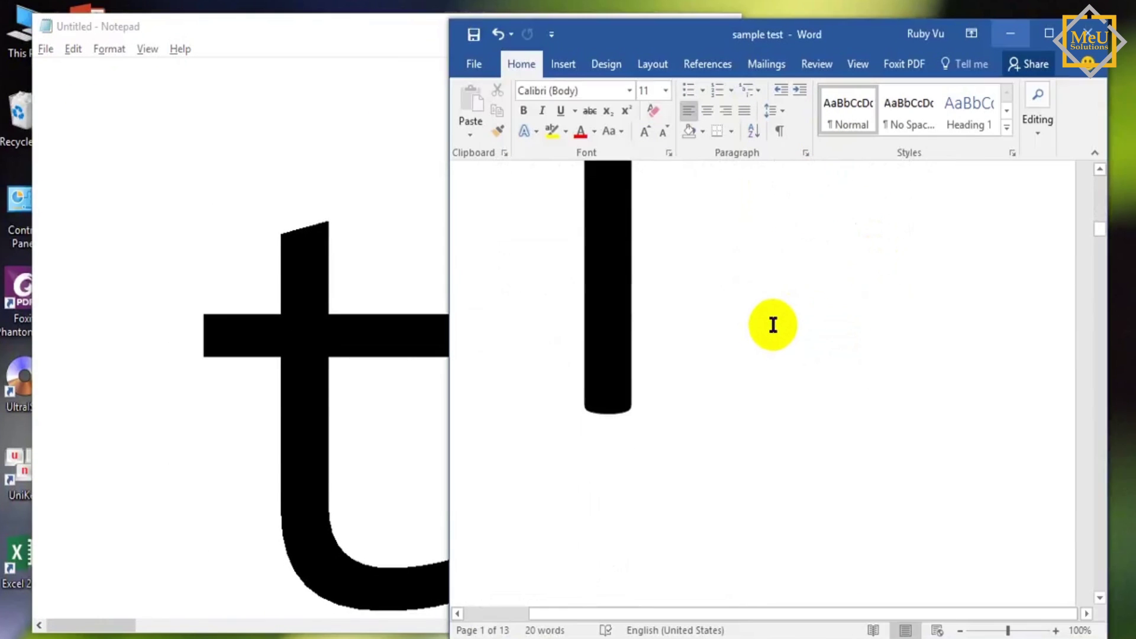
scroll(774, 322, "up", 4)
scroll(774, 322, "up", 2)
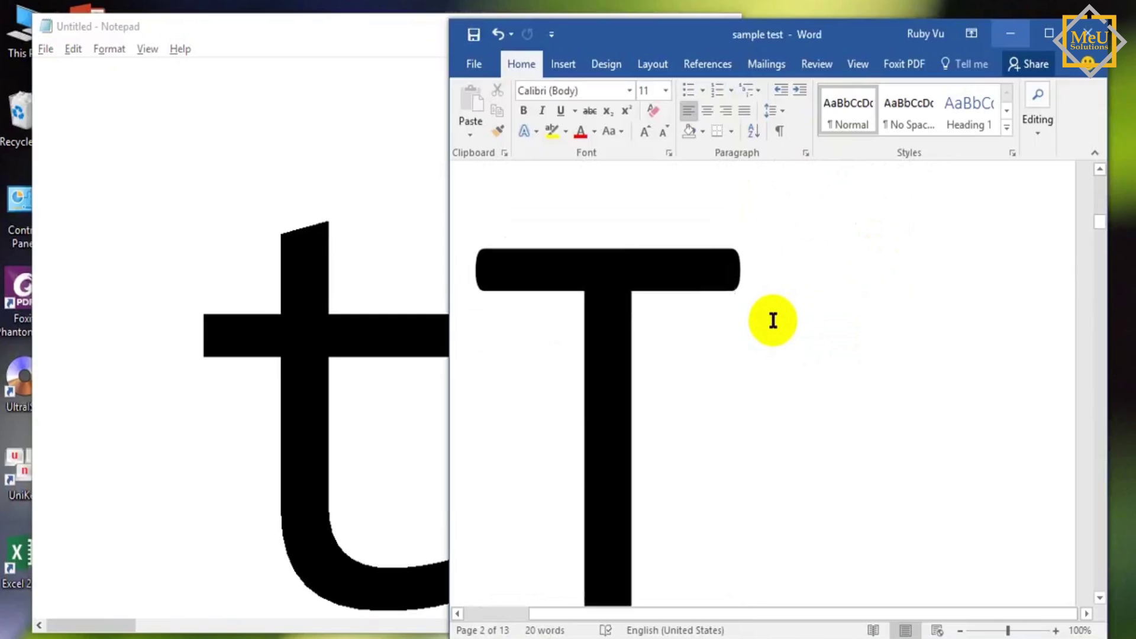
scroll(773, 321, "down", 1)
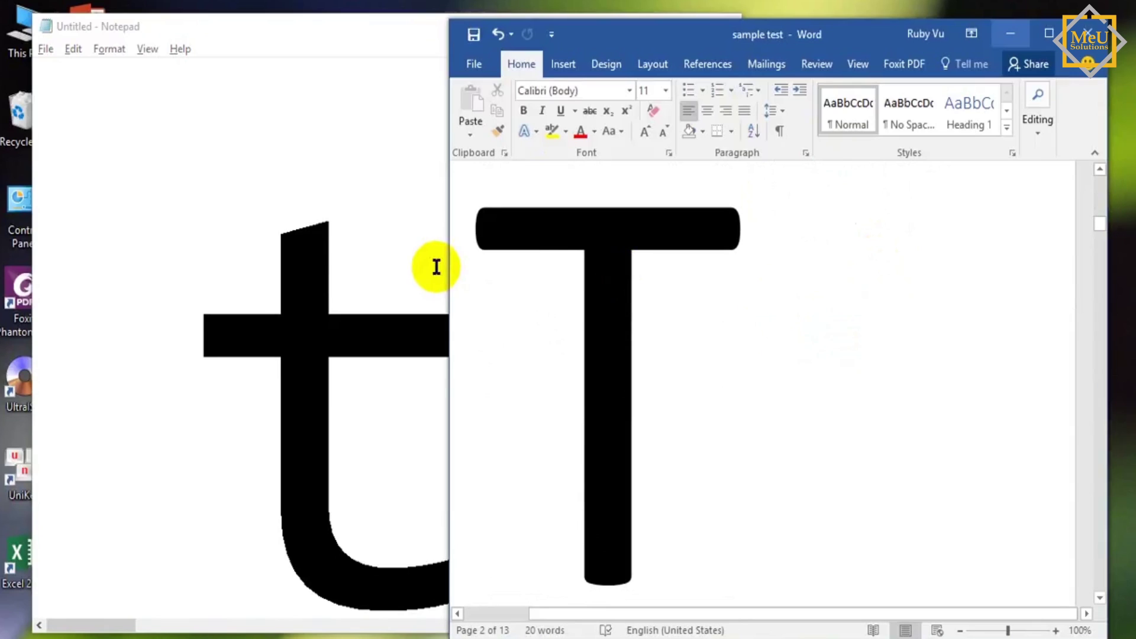
left_click(325, 301)
left_click(297, 398)
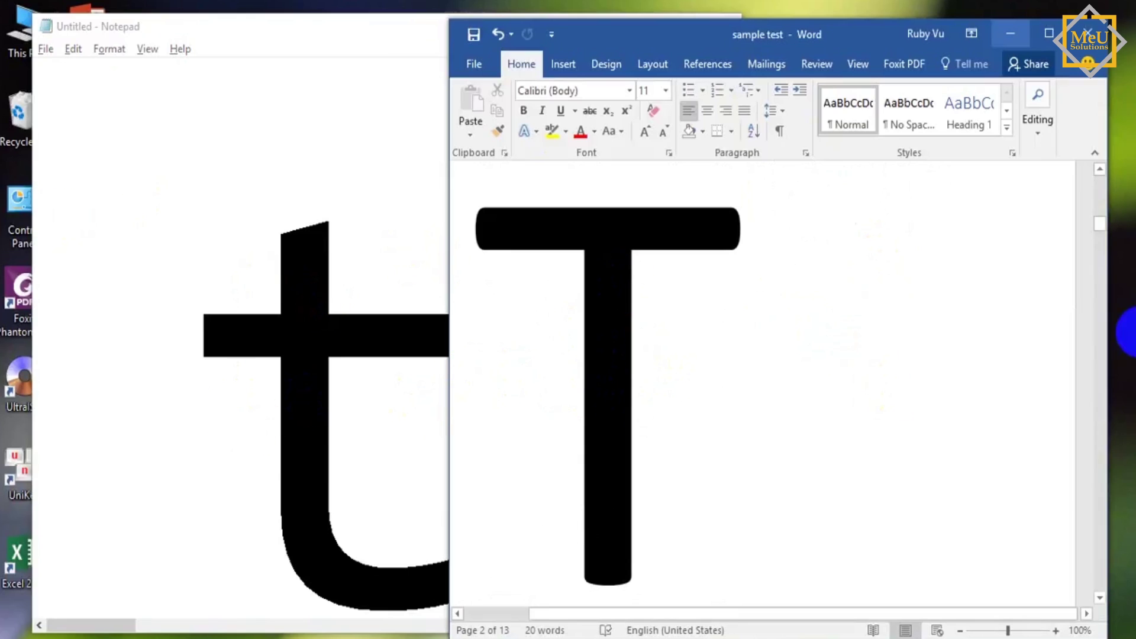
left_click(1104, 420)
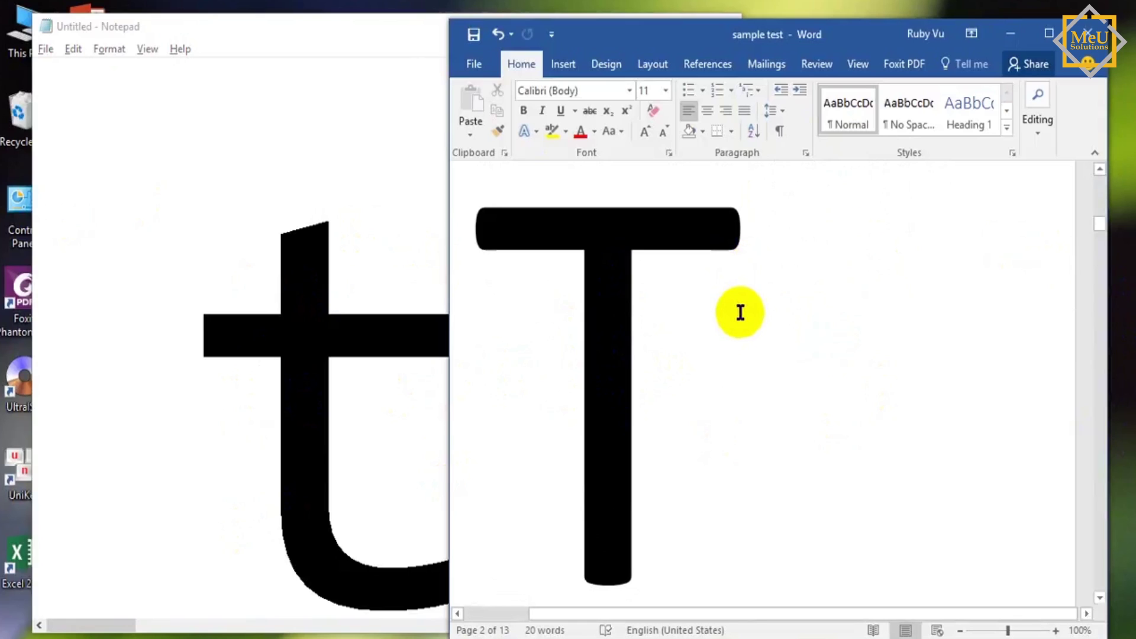
Return to Notepad, maximize its window, and set the whole selected line to a font size far above 500
left_click(167, 190)
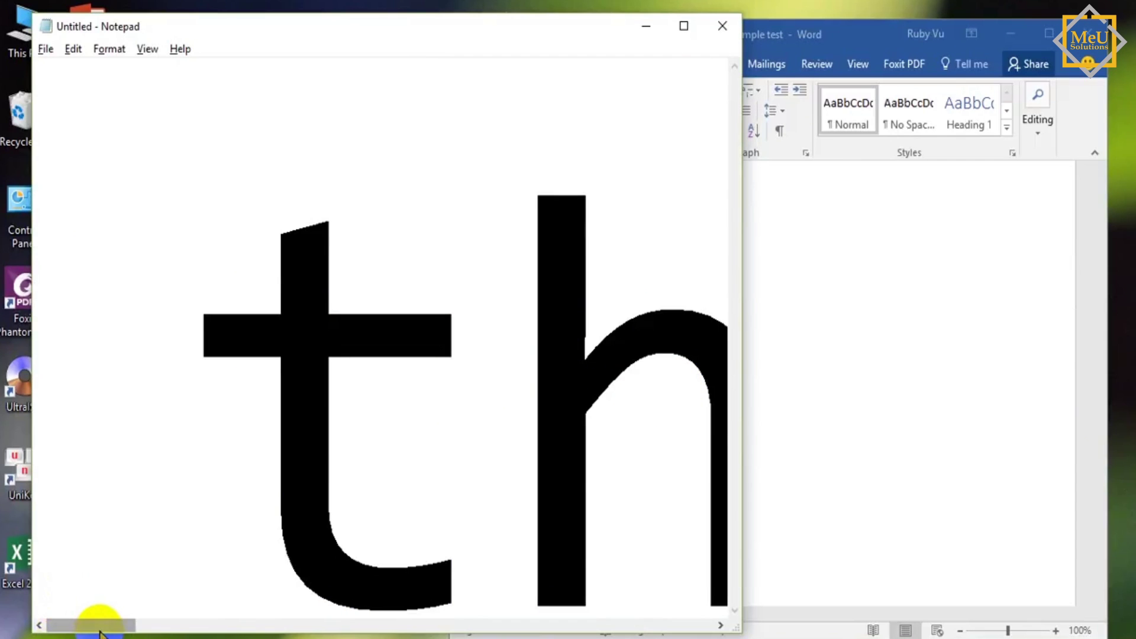
left_click_drag(118, 625, 645, 627)
left_click(684, 26)
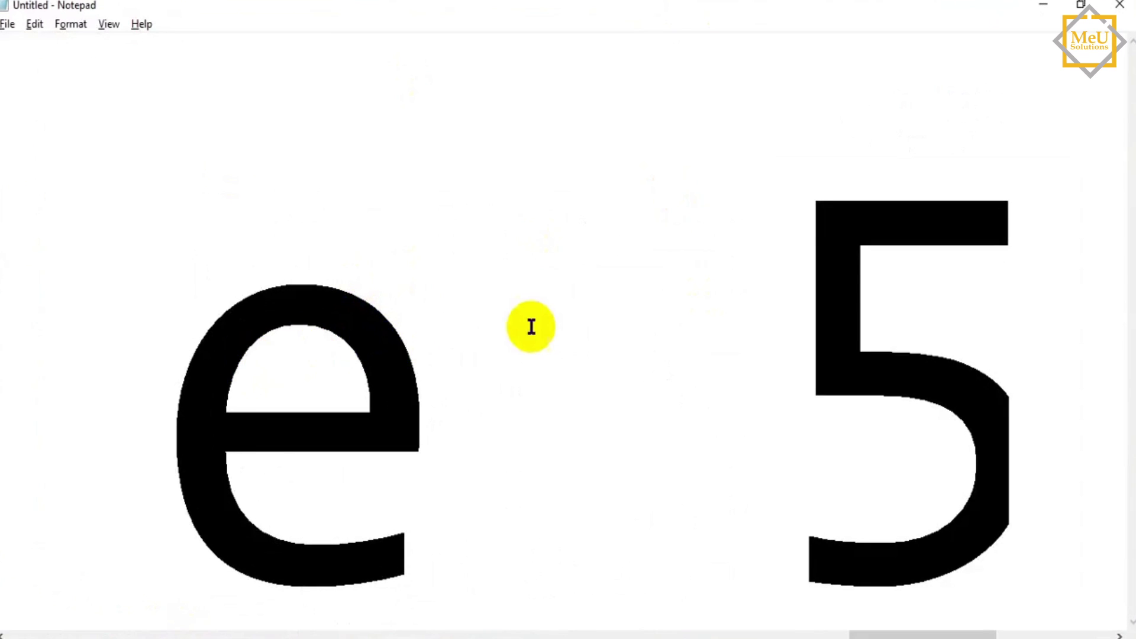
left_click_drag(523, 318, 158, 55)
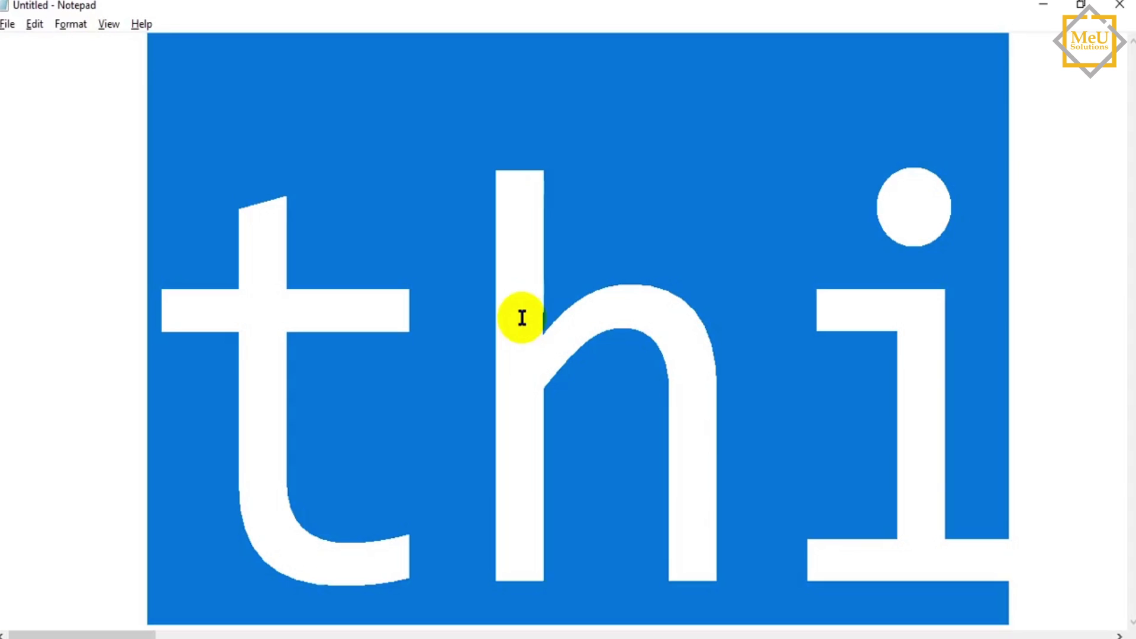
left_click(71, 23)
left_click(82, 64)
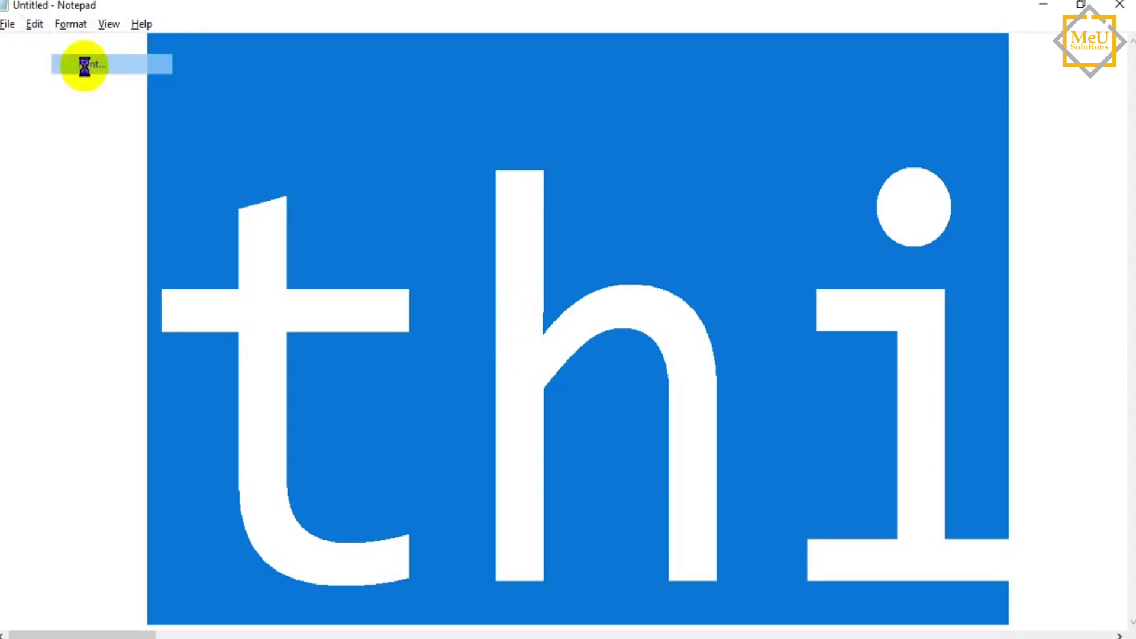
double_click(339, 188)
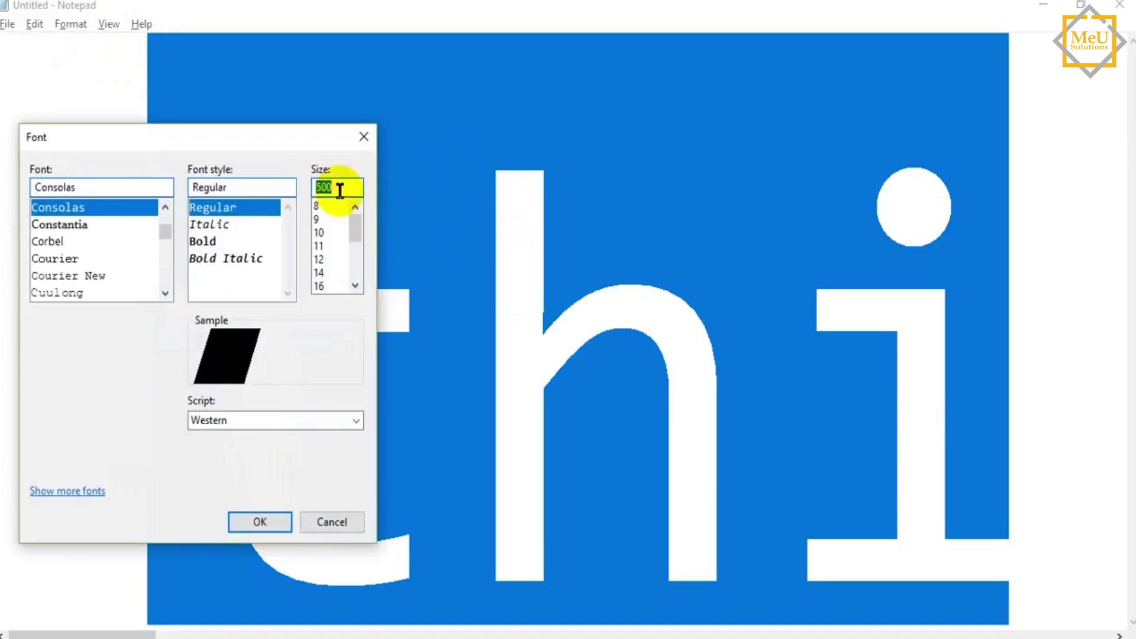
type("100")
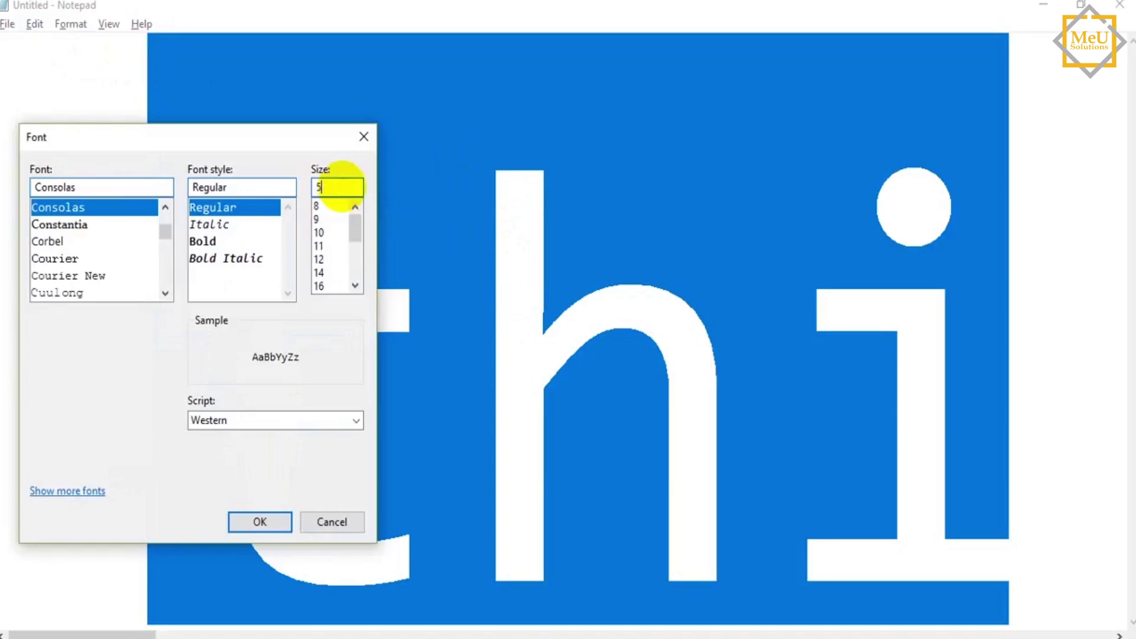
key("Return")
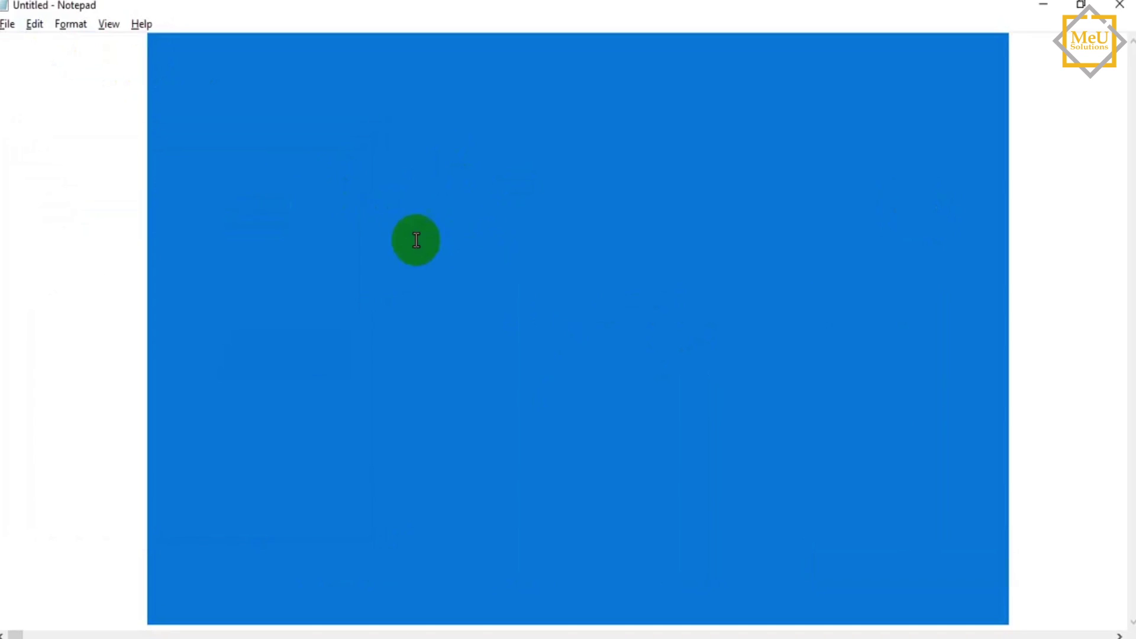
Deselect the text and examine the full width of the Notepad line for visible characters at the new size
left_click(342, 187)
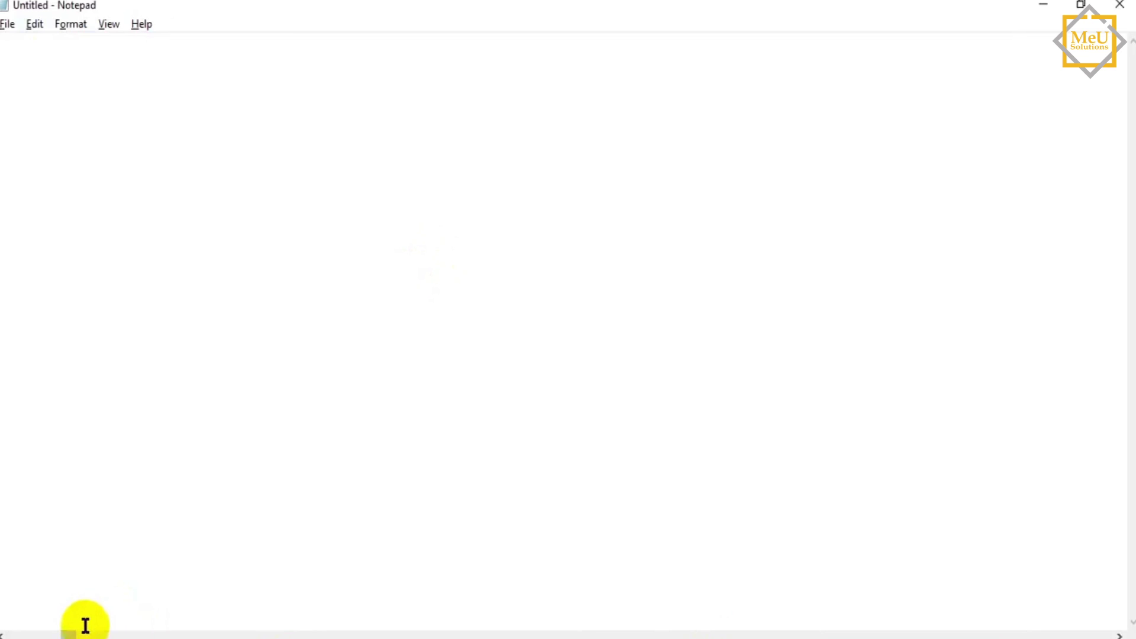
left_click_drag(83, 634, 805, 634)
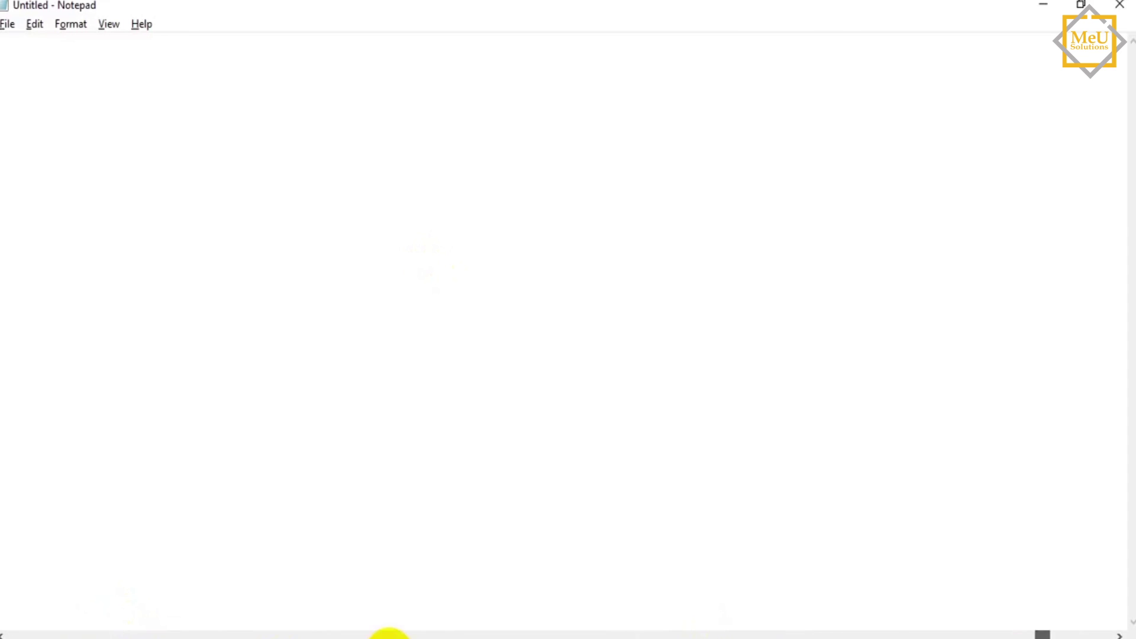
left_click_drag(15, 633, 122, 635)
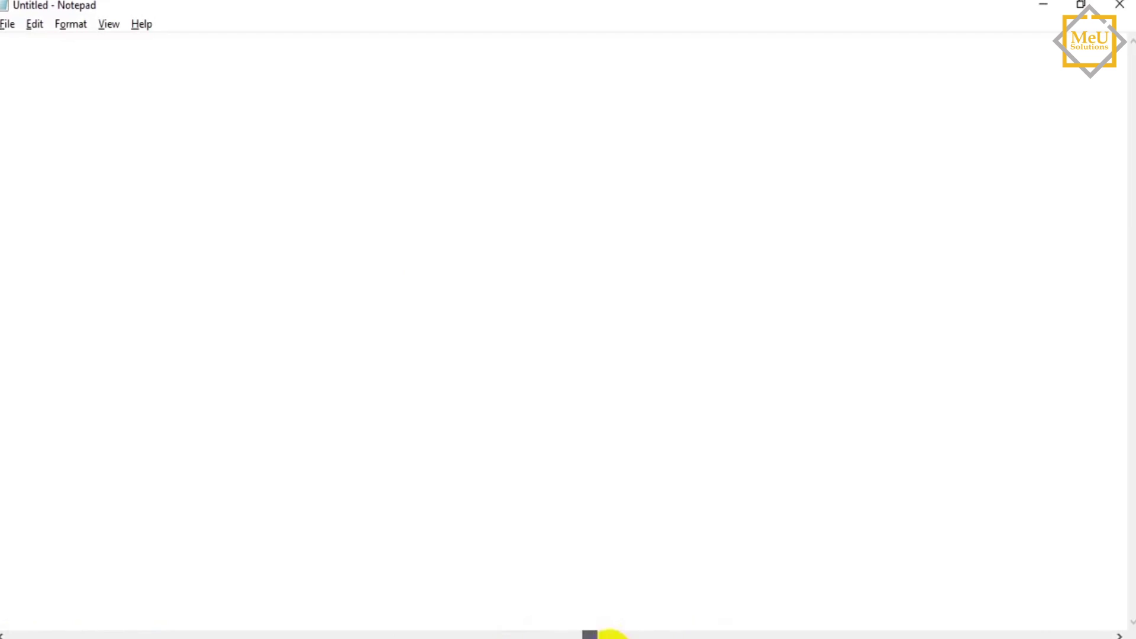
scroll(933, 497, "left", 10)
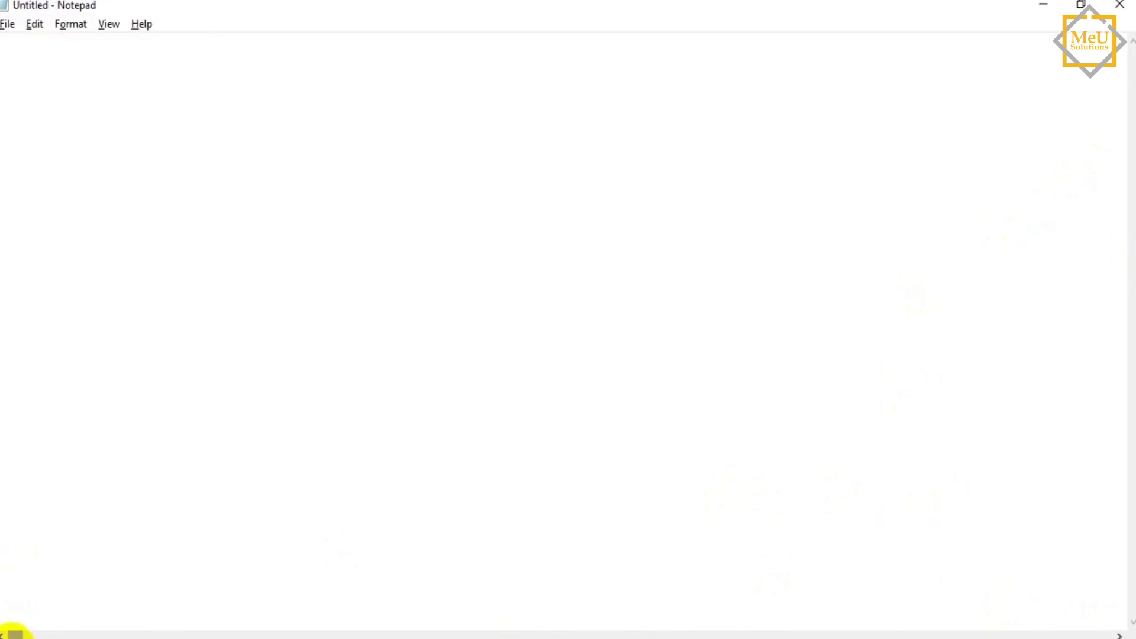
Examine the size 5000 line along its width, both deselected and with all the text selected
left_click_drag(15, 634, 270, 635)
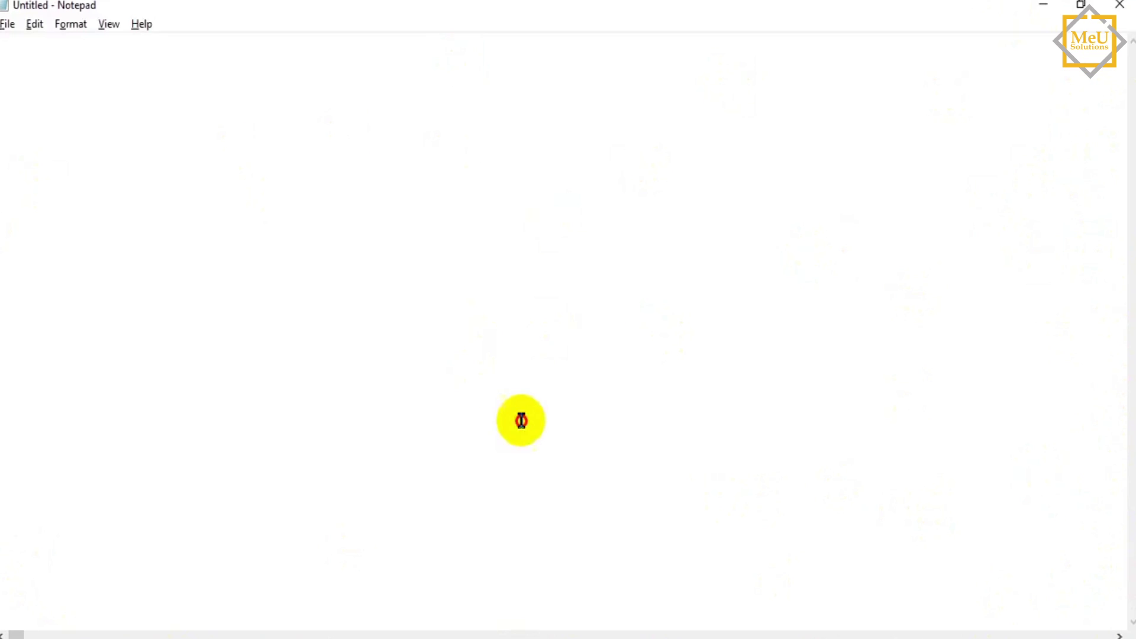
left_click(607, 377)
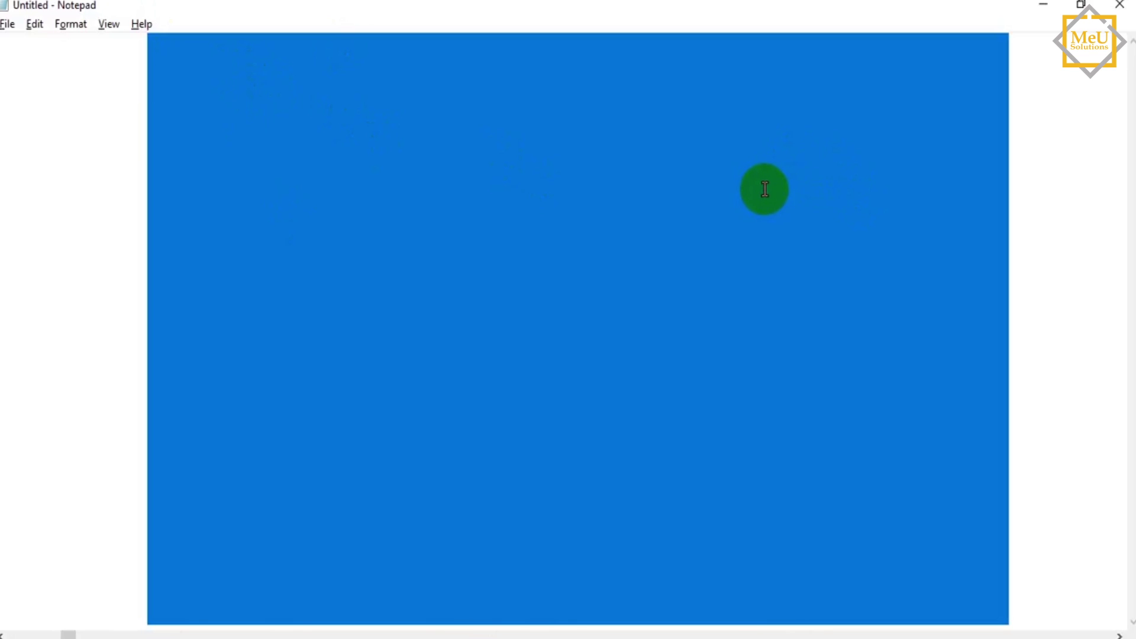
left_click(69, 633)
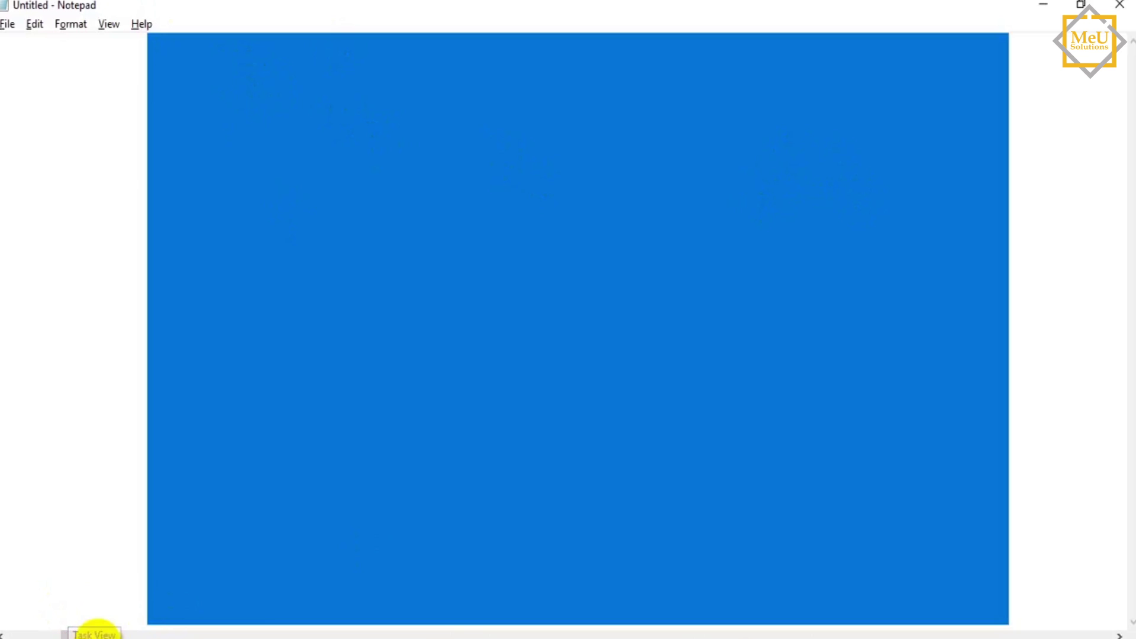
left_click_drag(66, 633, 257, 634)
left_click_drag(674, 637, 53, 634)
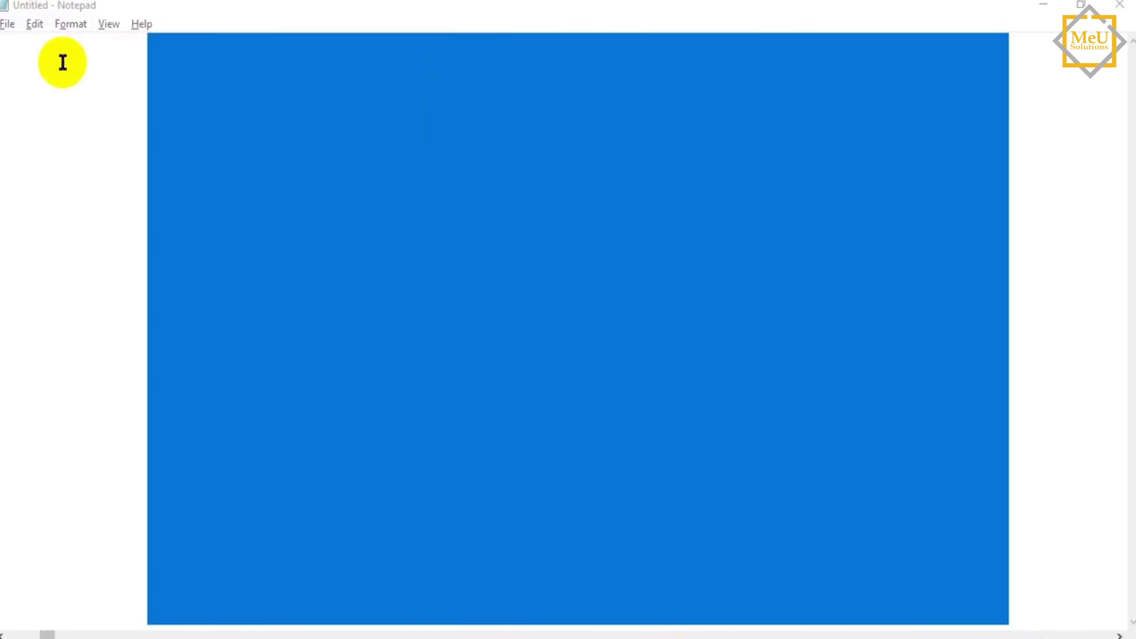
Set the font size of the selected Notepad text to 99999
left_click(65, 24)
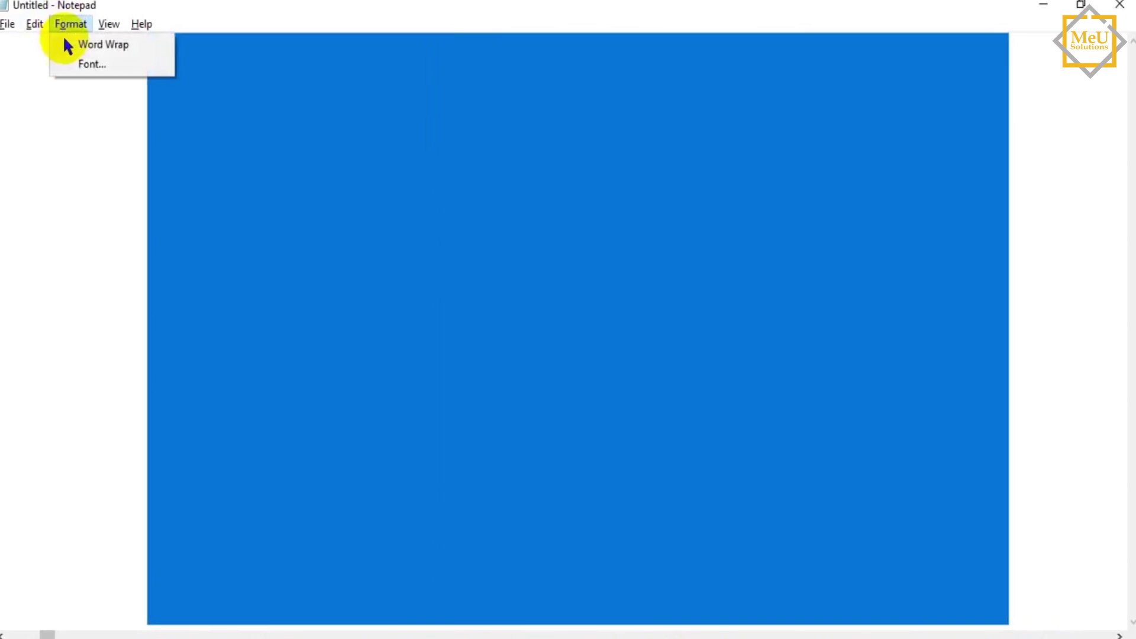
left_click(89, 64)
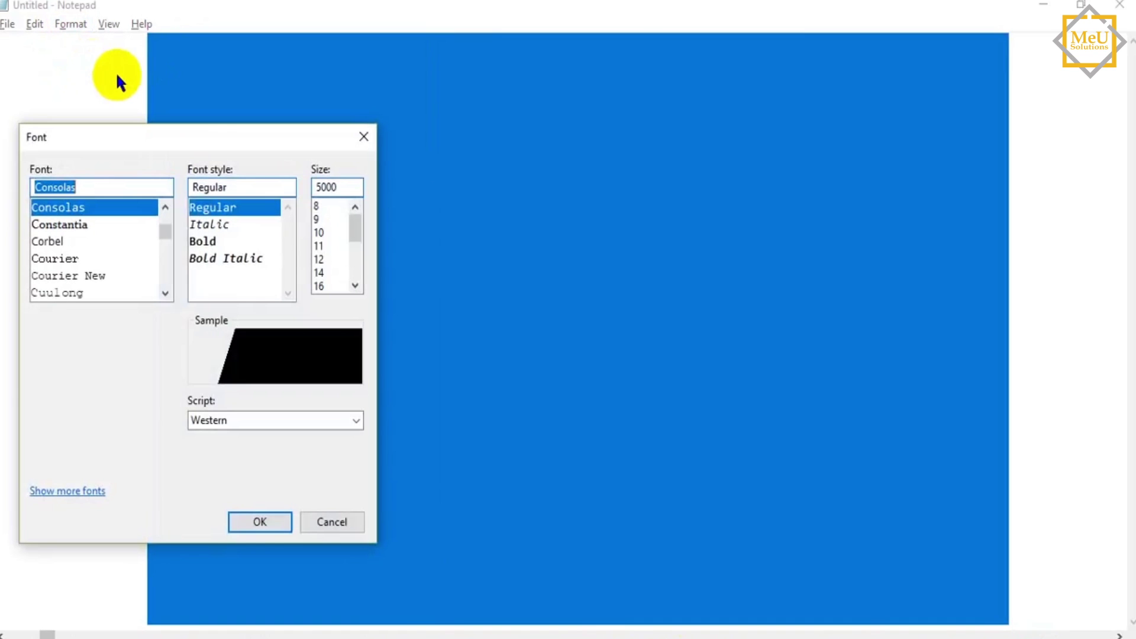
double_click(349, 188)
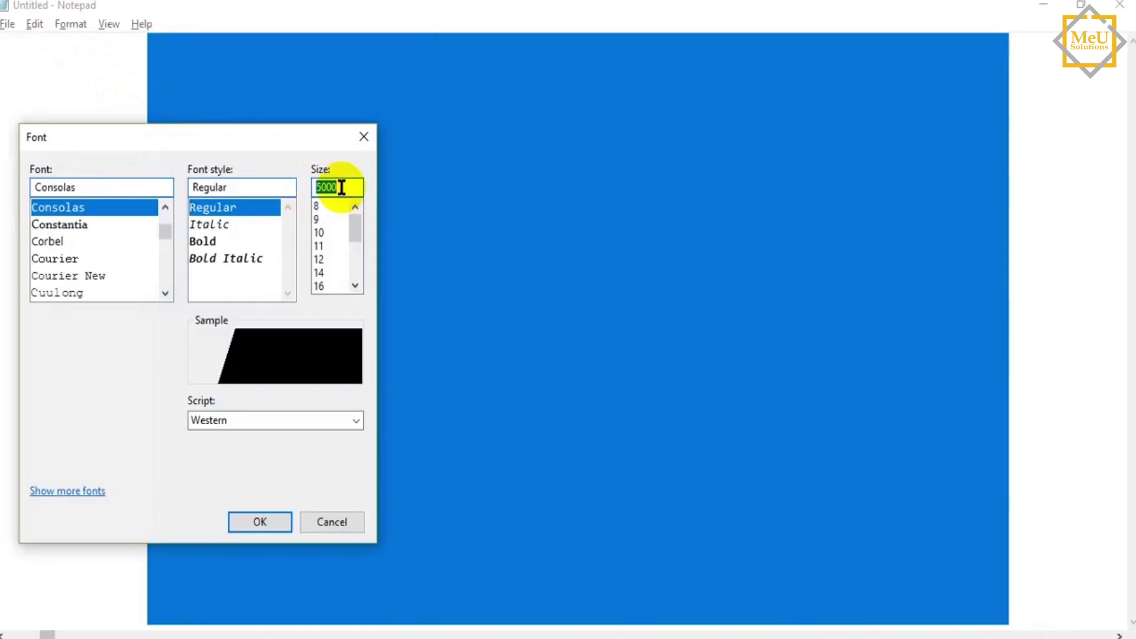
key("BackSpace")
type("99999")
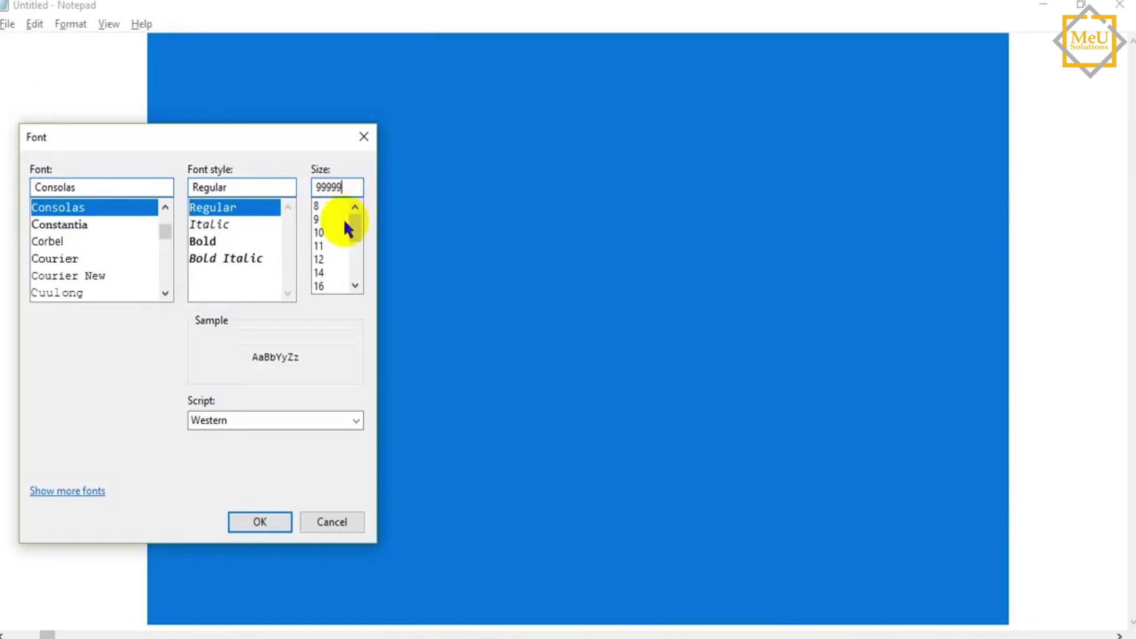
left_click(256, 524)
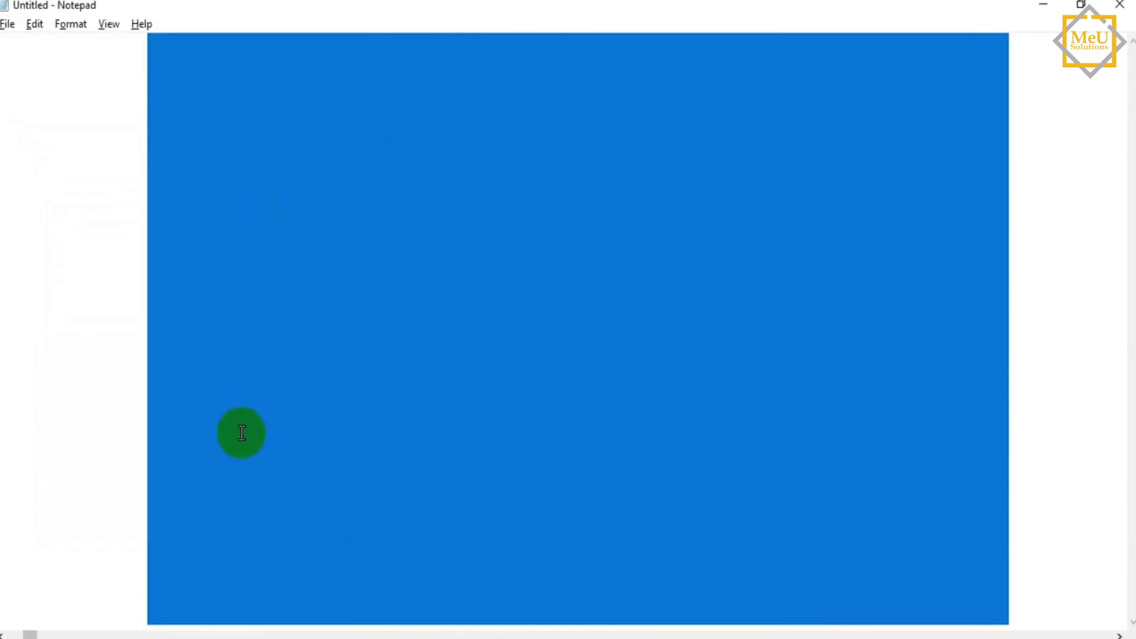
Deselect the text and examine the size 99999 line along its width for visible characters
left_click(144, 418)
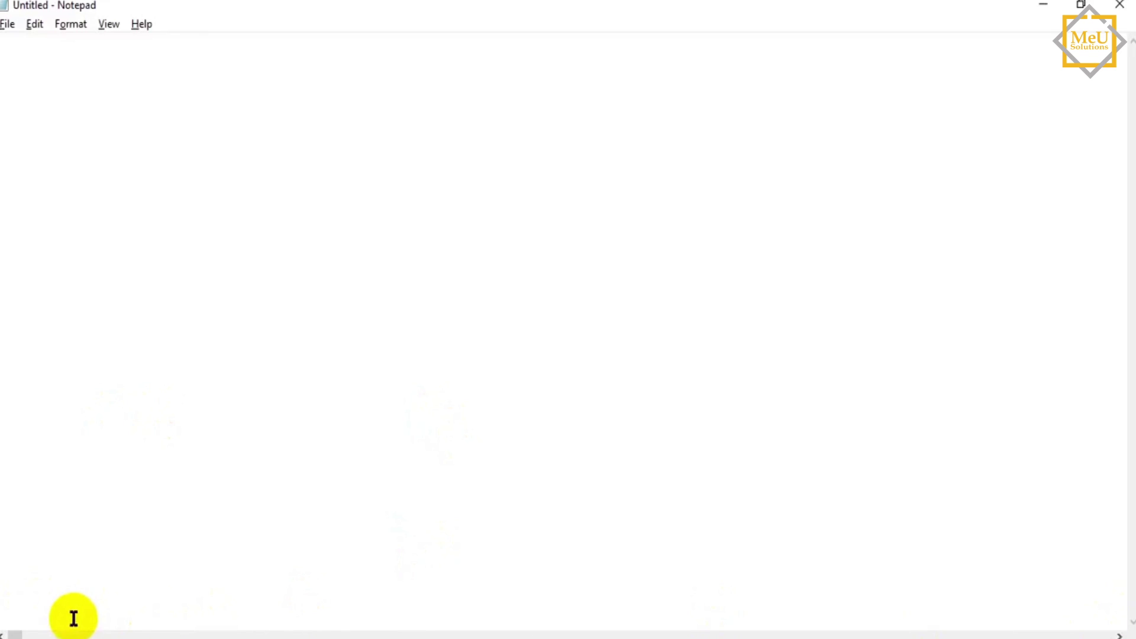
left_click_drag(15, 633, 305, 635)
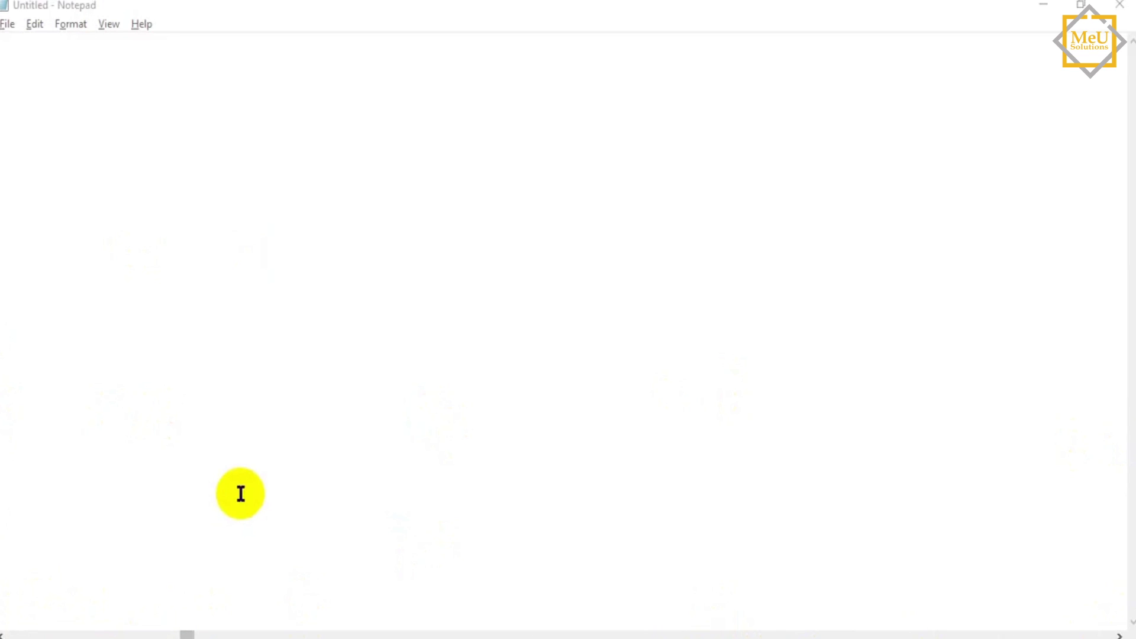
left_click(206, 635)
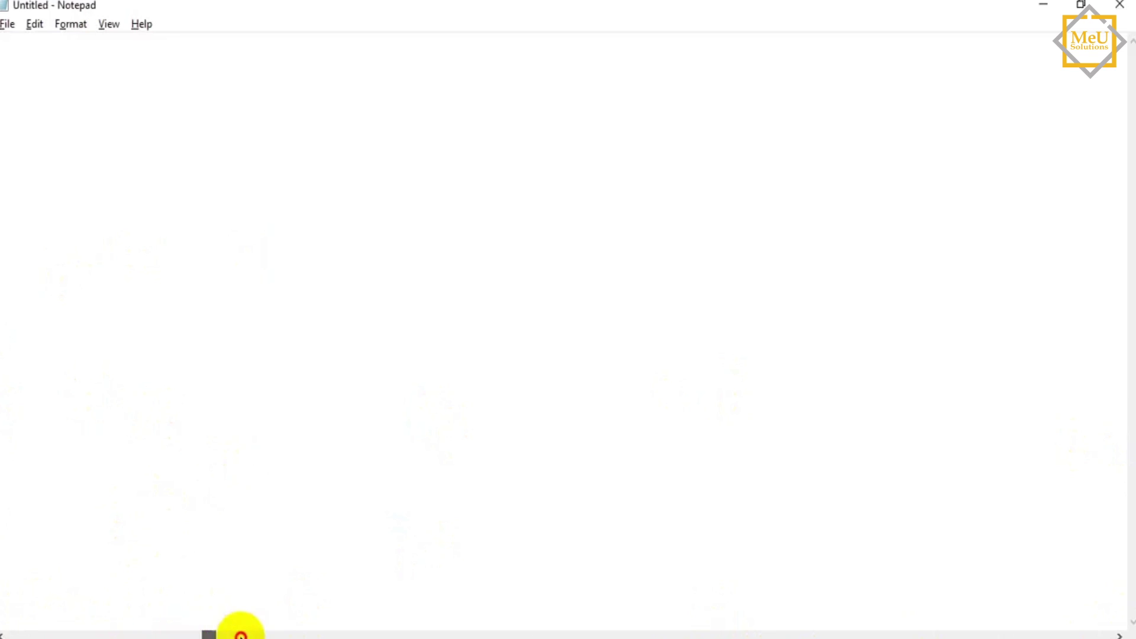
left_click(122, 292)
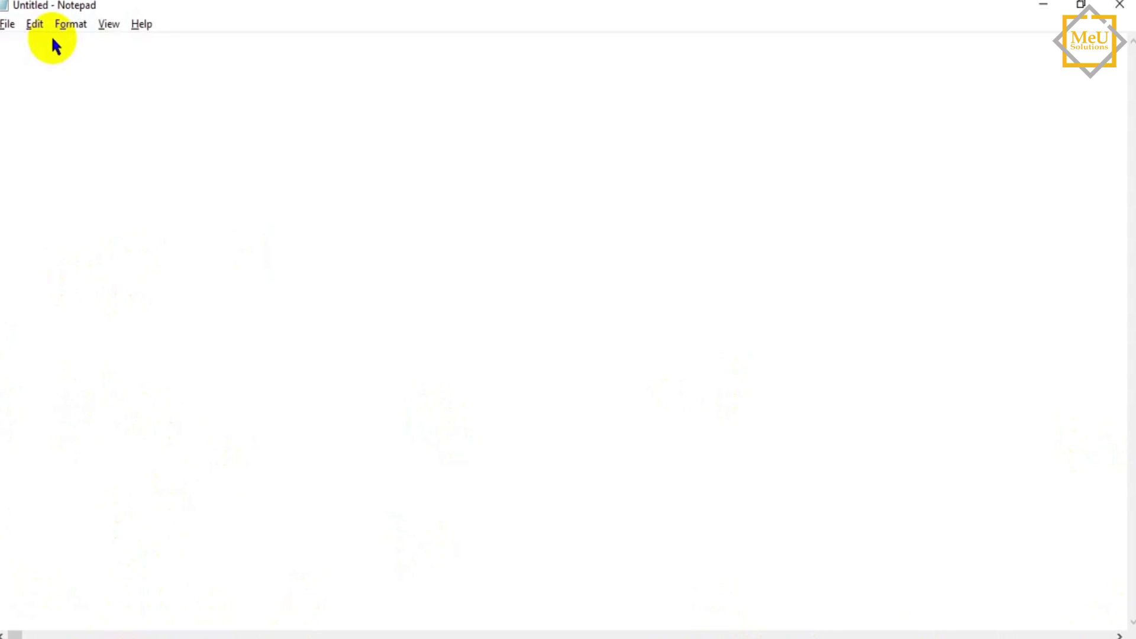
Dismiss saving the file, select all the text and set its font size to 75000
key("ctrl+s")
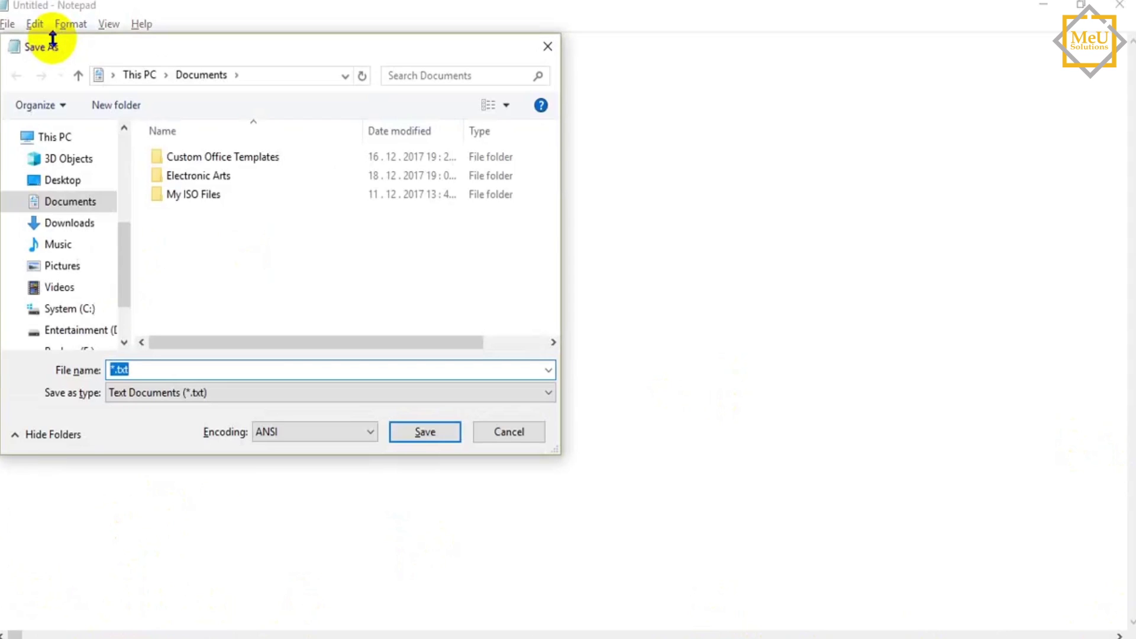
left_click(540, 437)
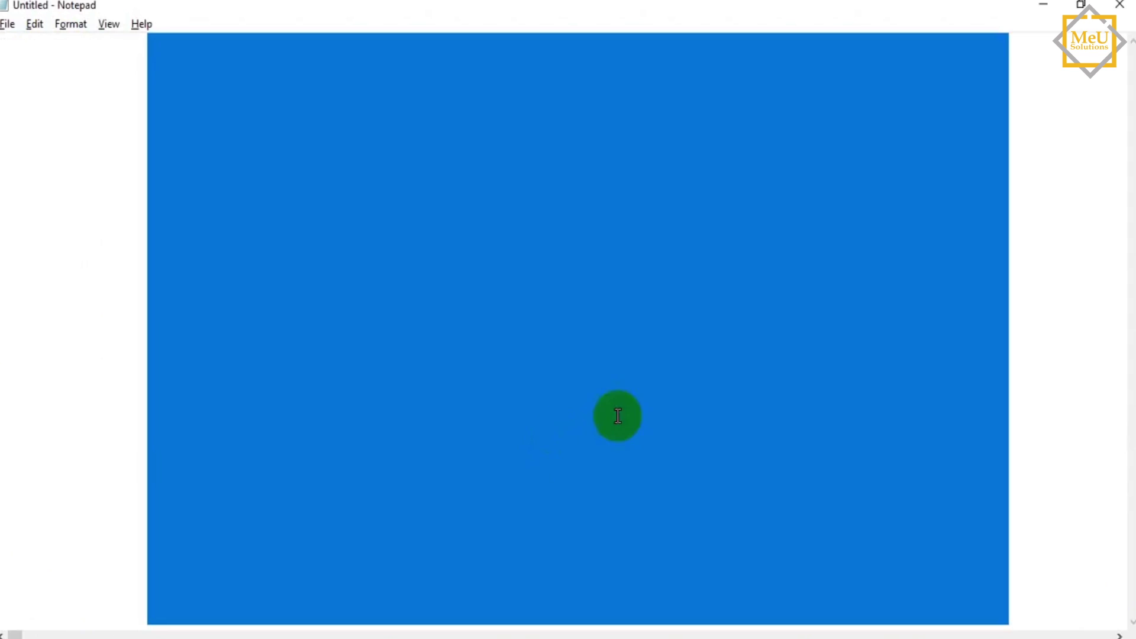
left_click(70, 24)
left_click(102, 64)
left_click_drag(353, 184, 319, 184)
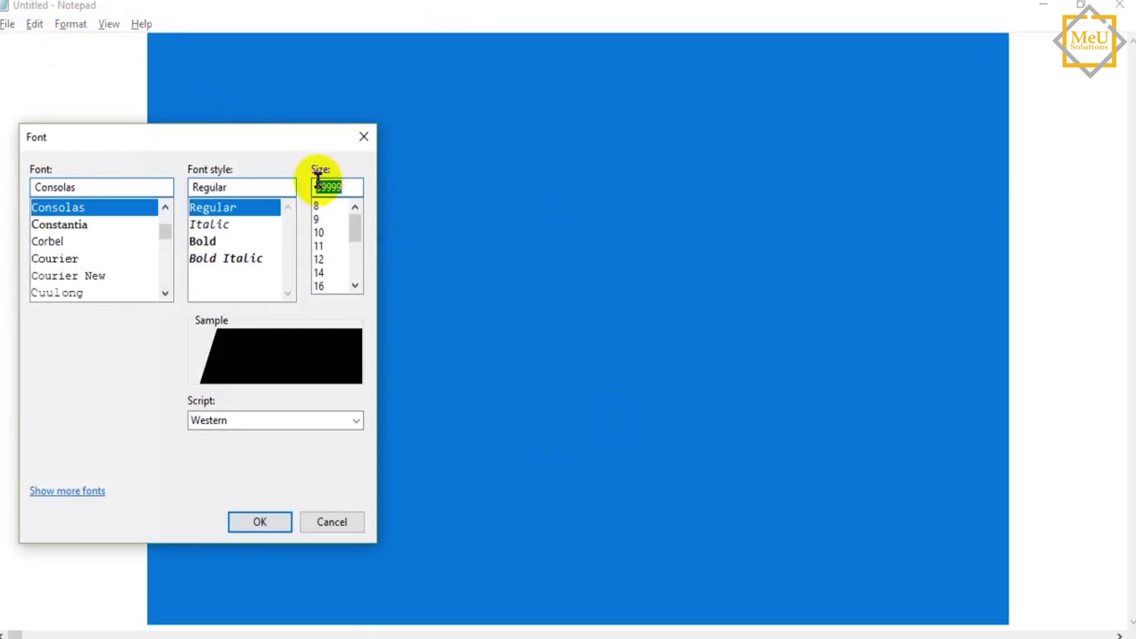
type("75000")
key("Return")
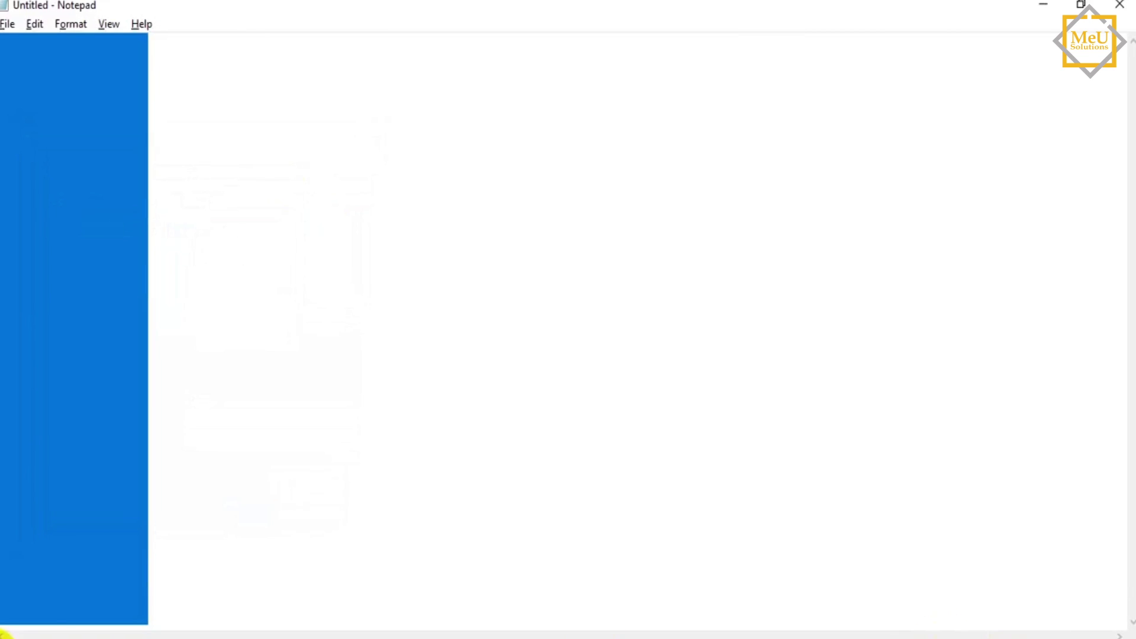
Examine the size 75000 text in the window, both deselected and with everything selected
left_click(715, 525)
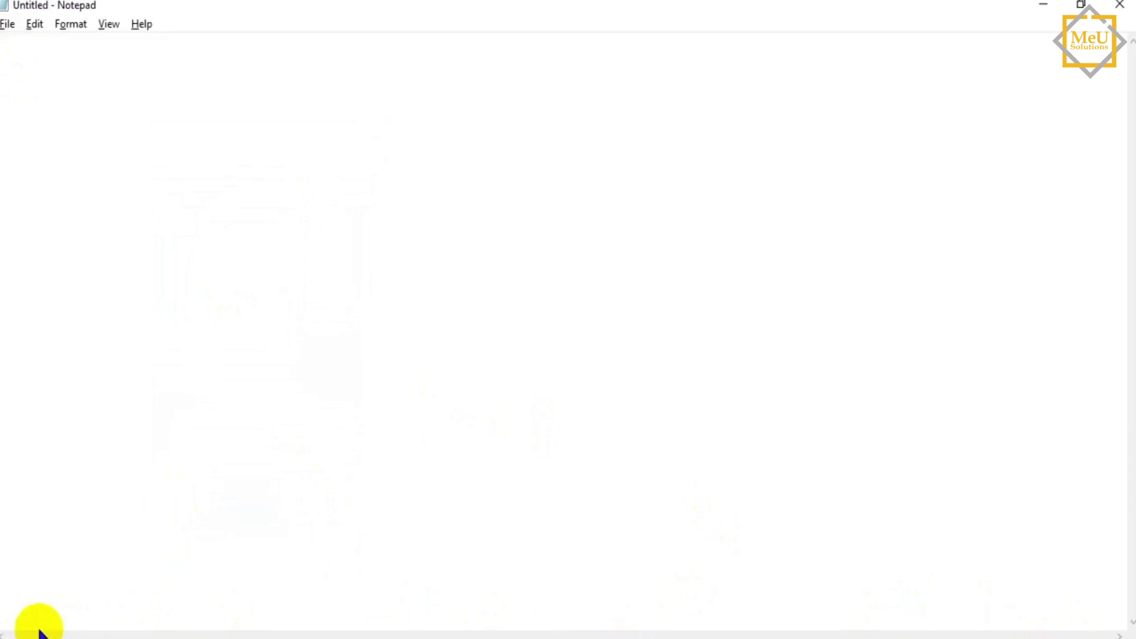
left_click(45, 118)
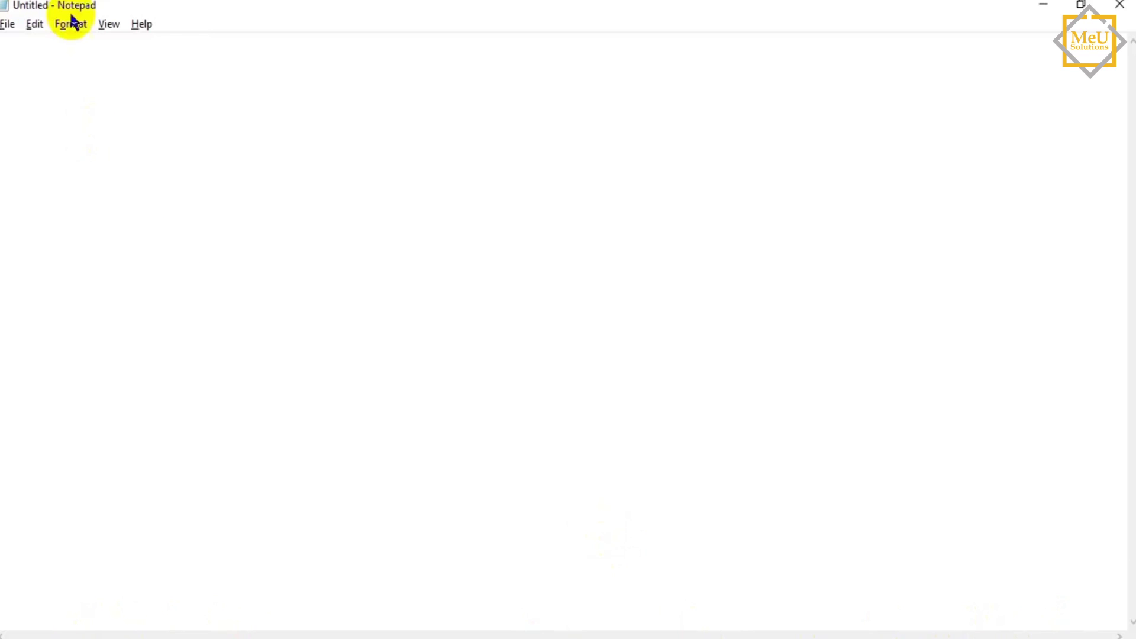
left_click(113, 23)
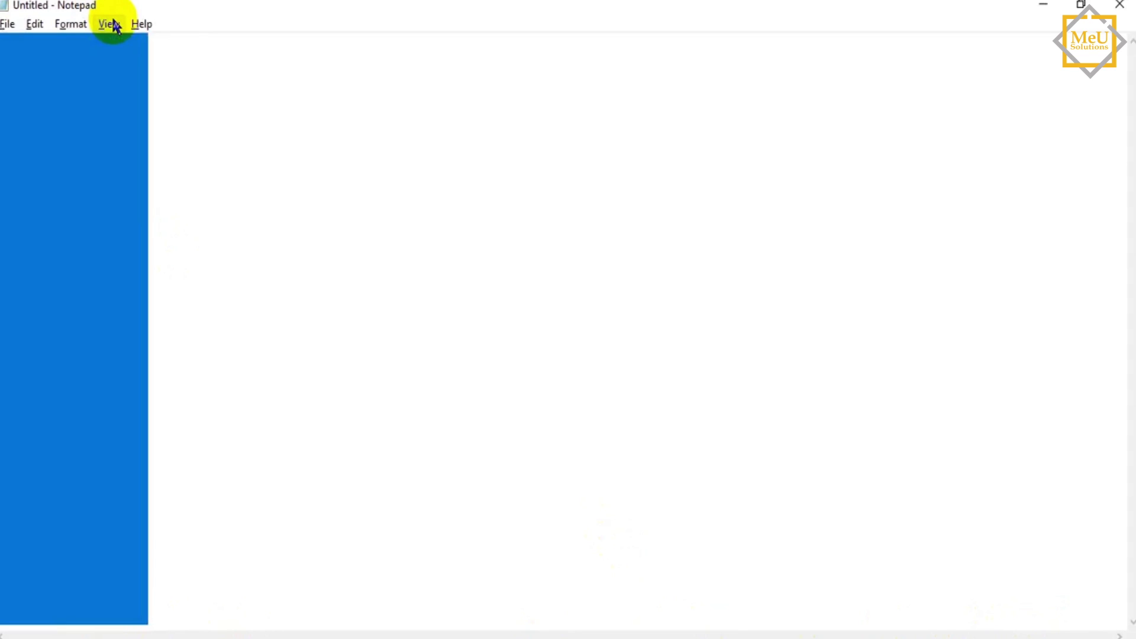
left_click(125, 69)
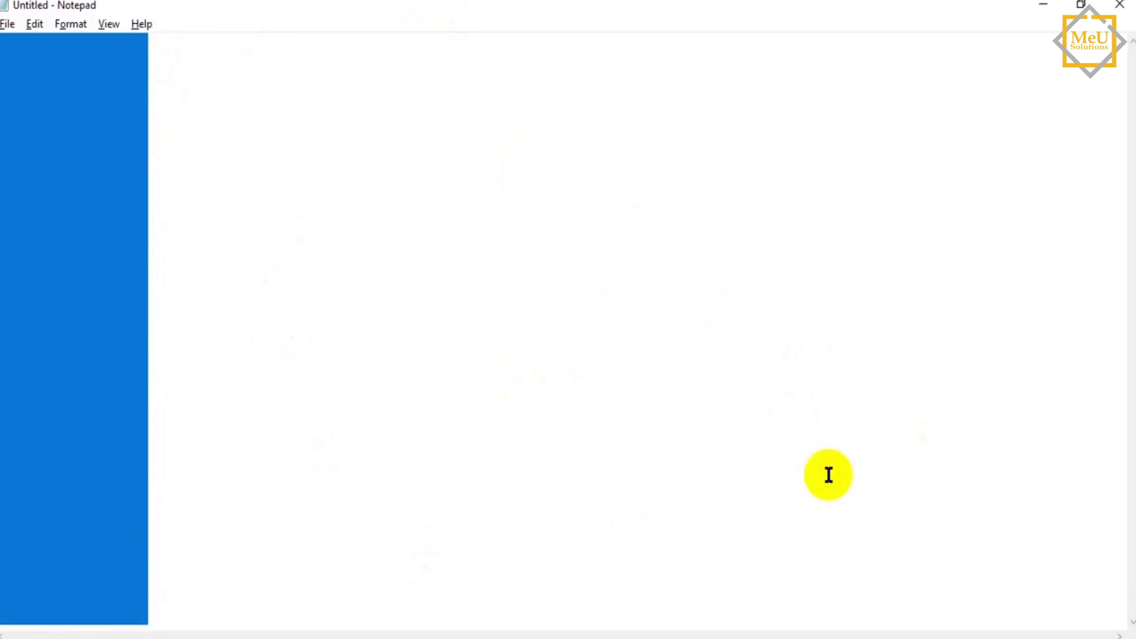
Reduce the selected text's font size to 7500
left_click(71, 24)
left_click(89, 63)
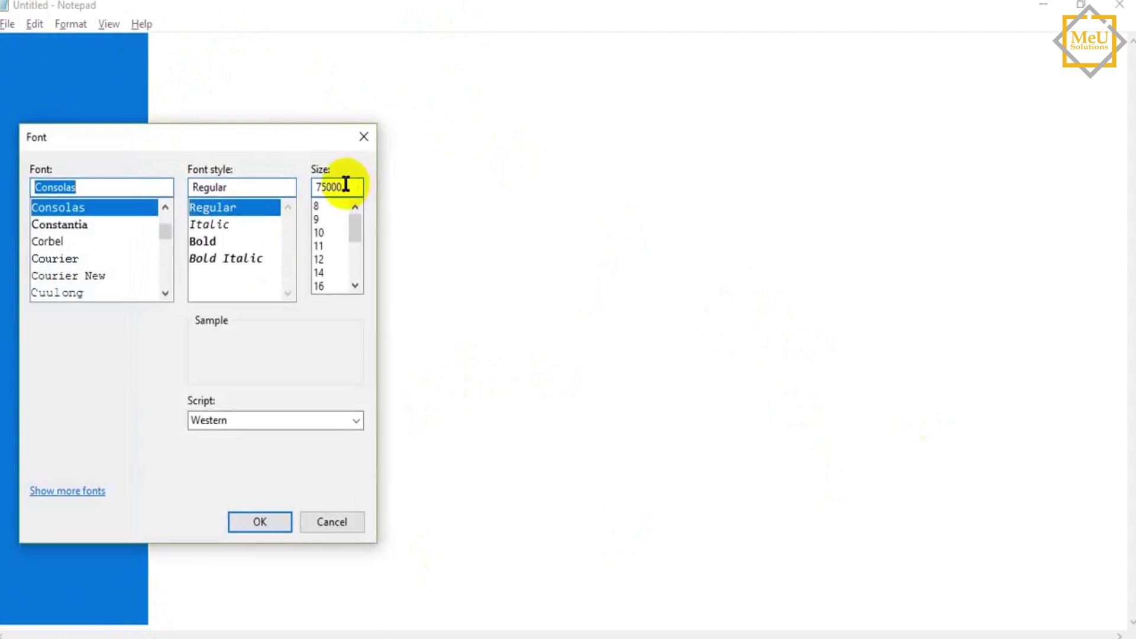
double_click(346, 186)
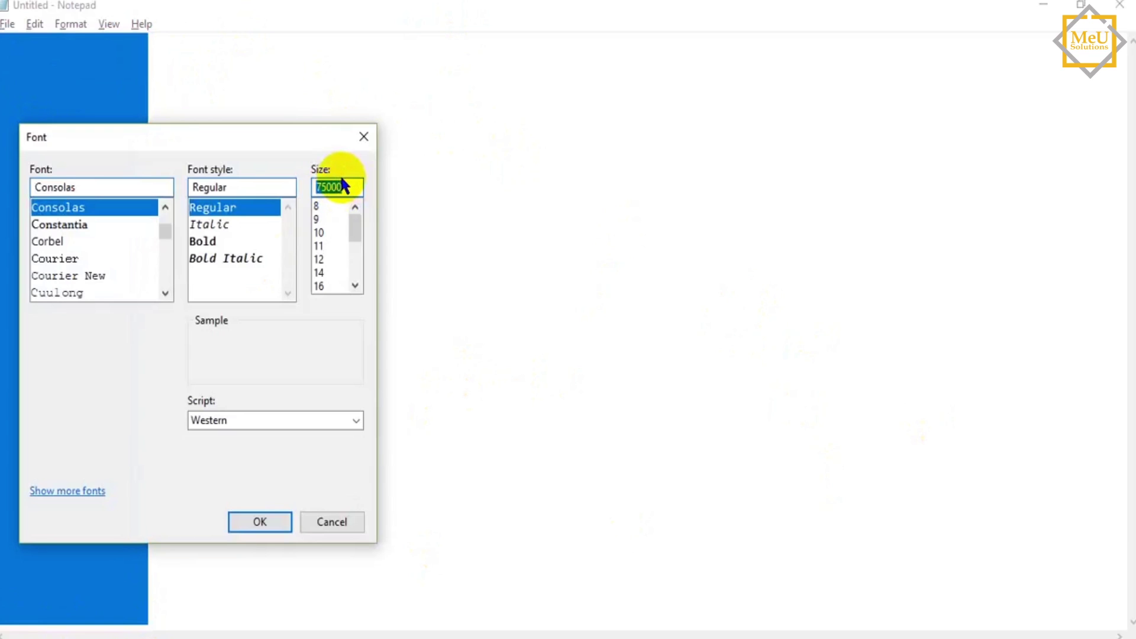
type("7")
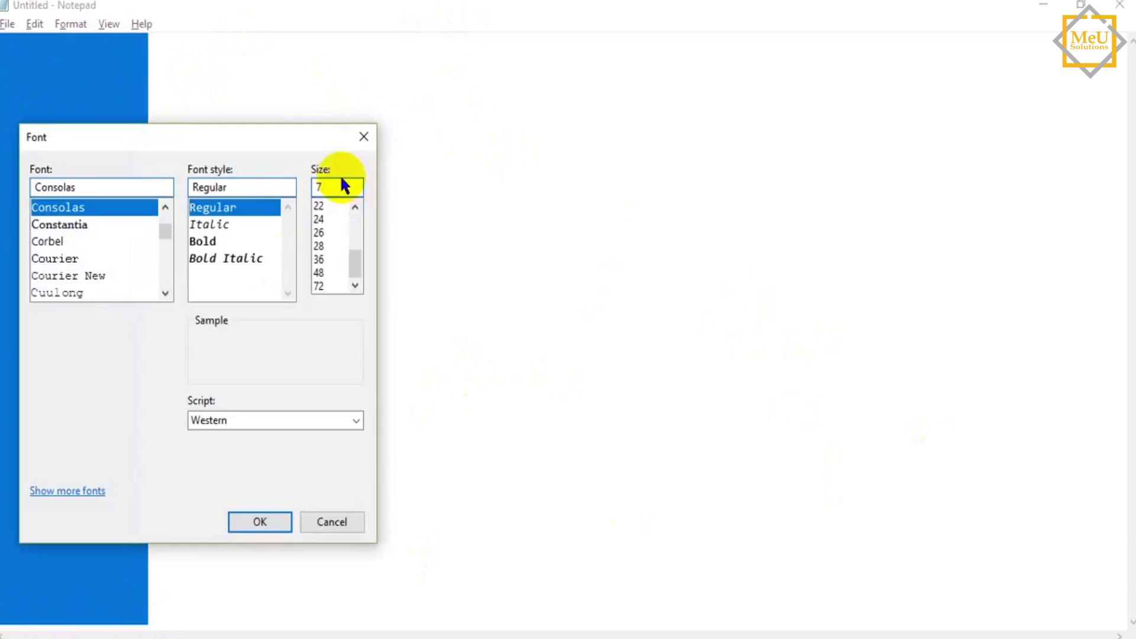
type("500")
key("Return")
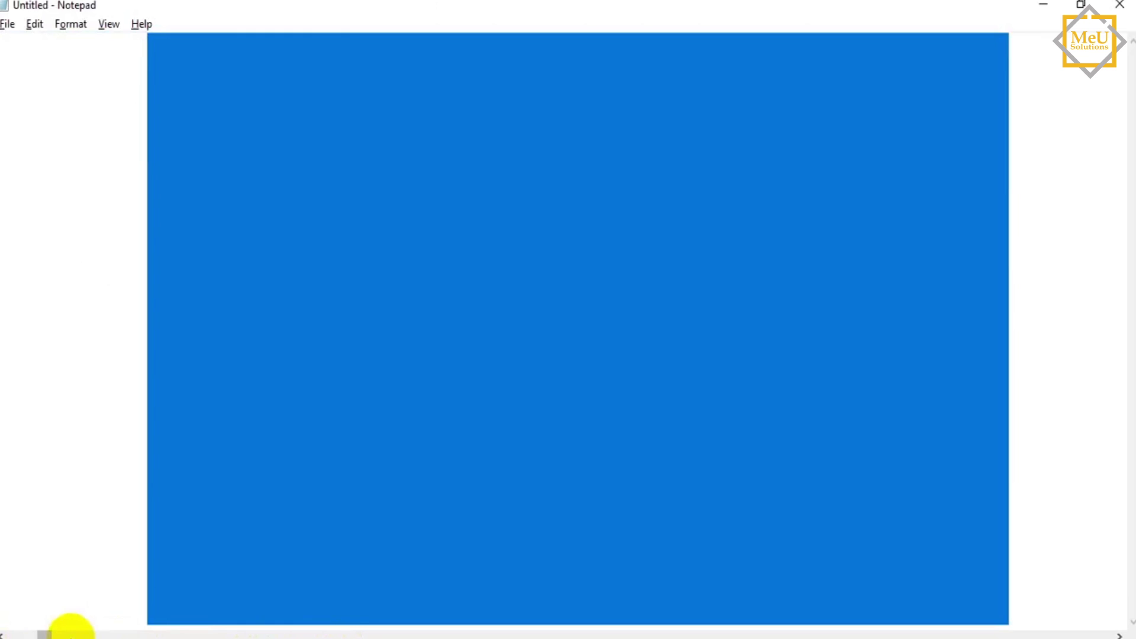
Examine the size 7500 line from end to end, deselected and with all the text selected, finishing at its start
left_click_drag(45, 635, 537, 635)
left_click(1045, 474)
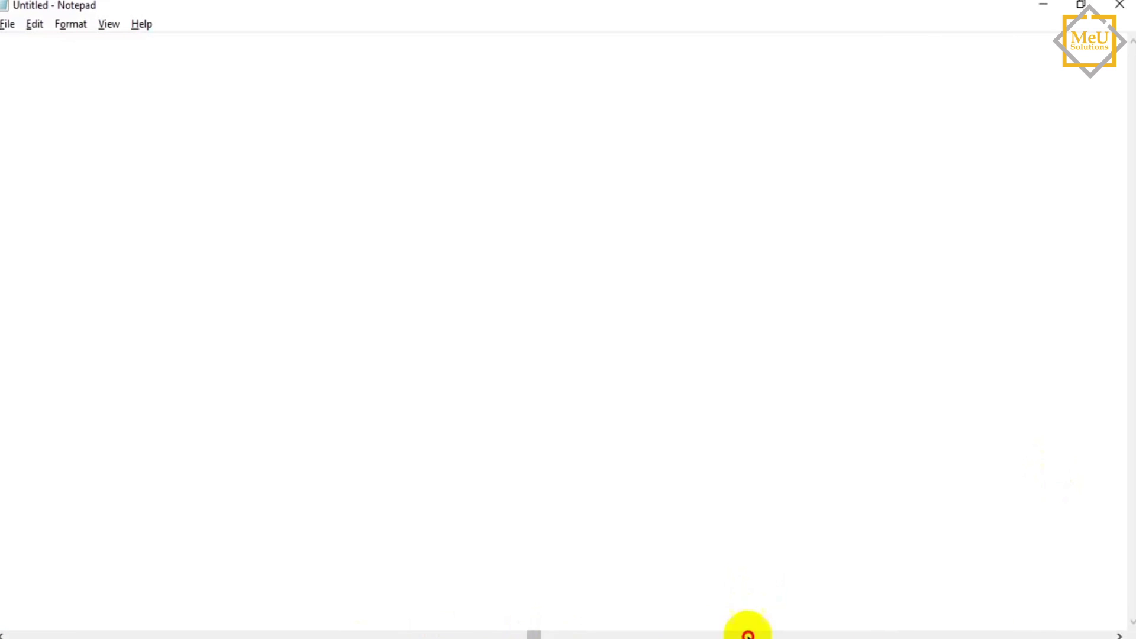
left_click_drag(529, 635, 1124, 635)
left_click_drag(867, 635, 308, 635)
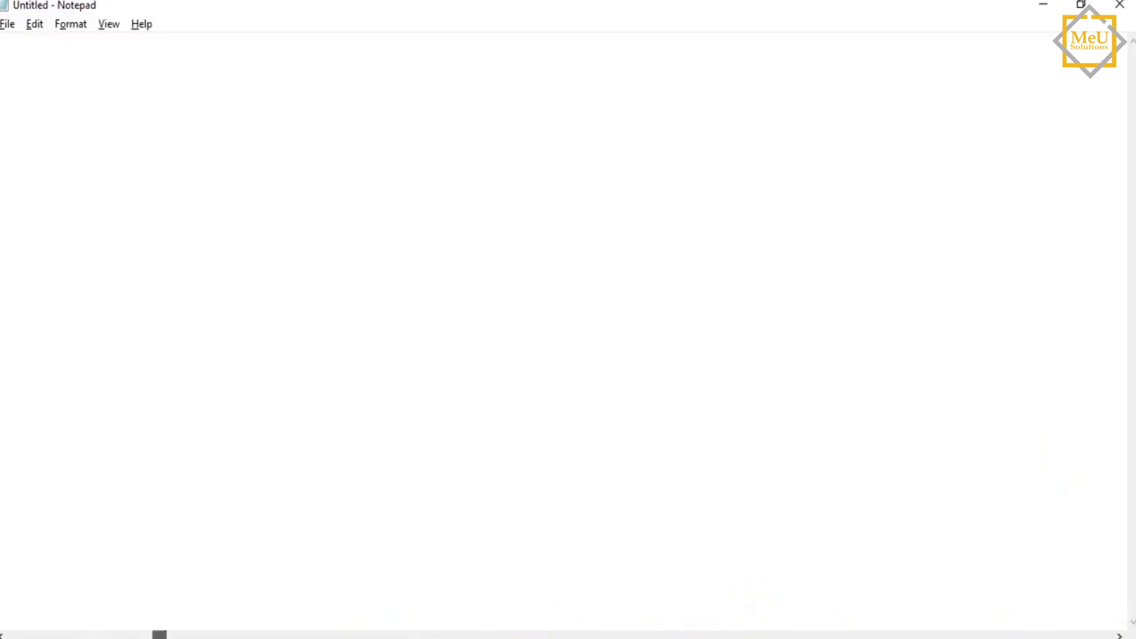
left_click_drag(1061, 635, 3, 636)
left_click_drag(695, 635, 814, 635)
left_click(3, 635)
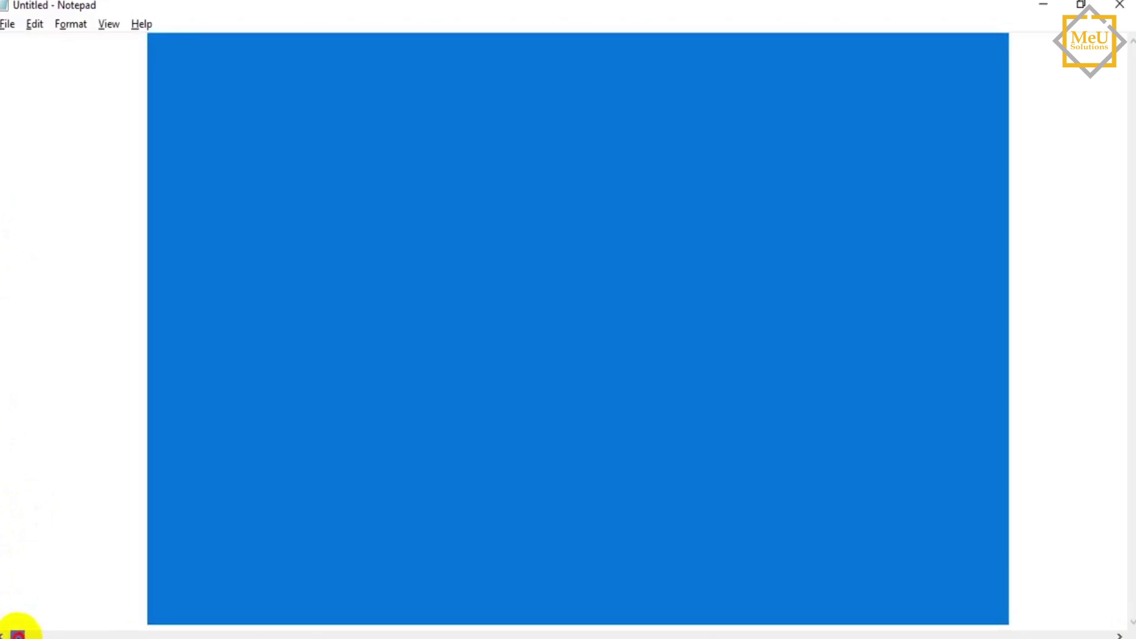
mouse_move(19, 634)
left_mouse_down()
mouse_move(1089, 635)
mouse_move(10, 634)
left_mouse_up()
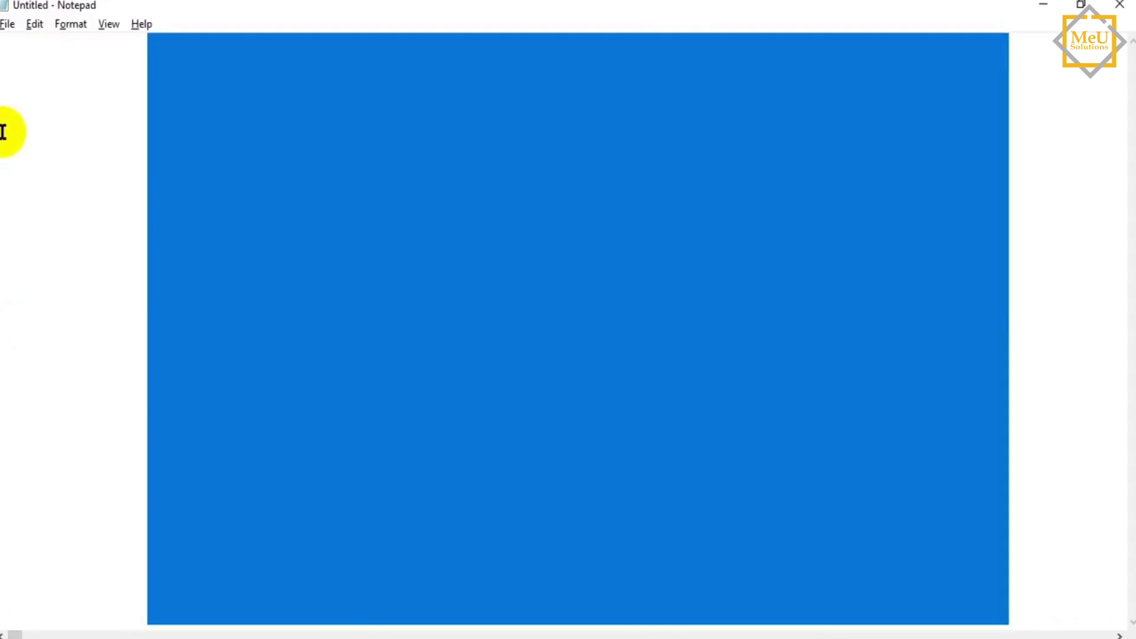
Change the font size of the selected line to 50000
left_click(71, 24)
left_click(93, 68)
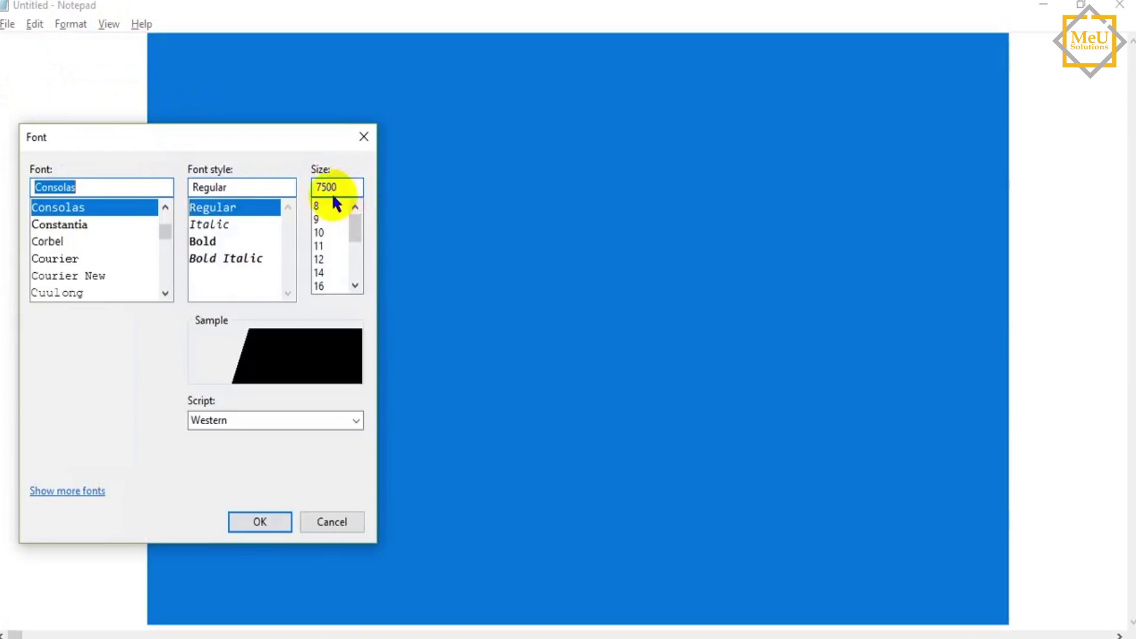
double_click(337, 187)
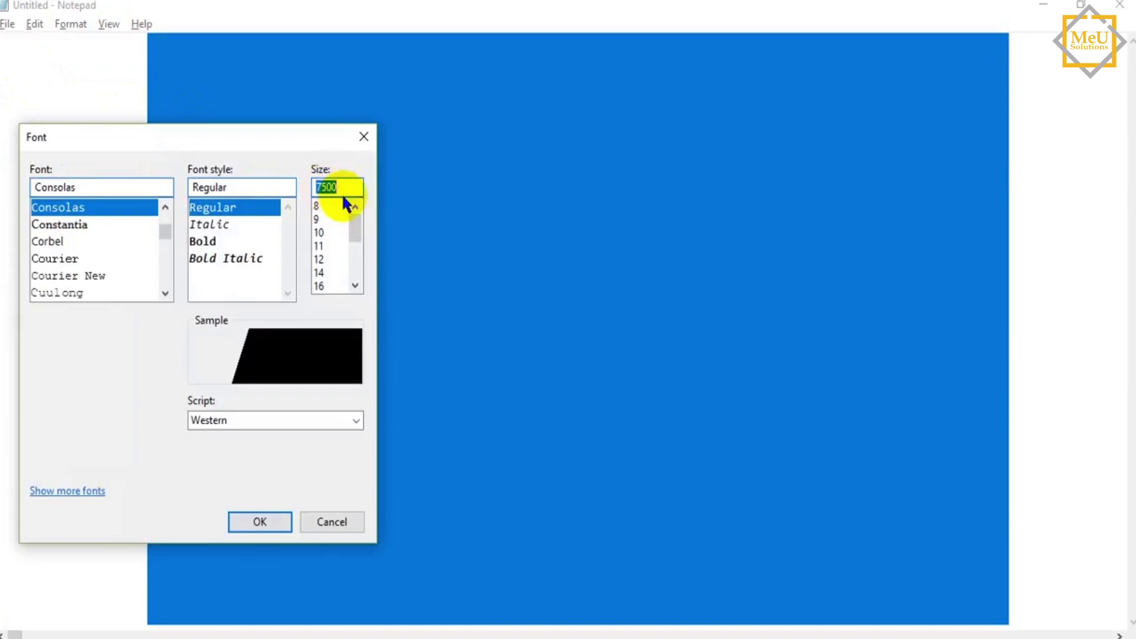
left_click(342, 188)
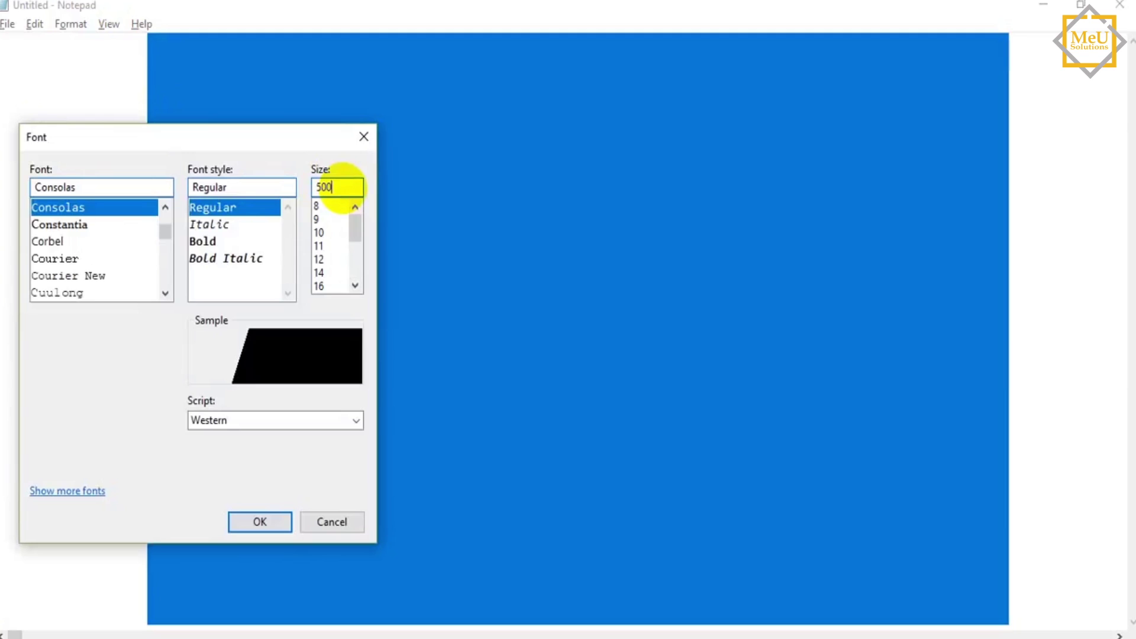
key("Return")
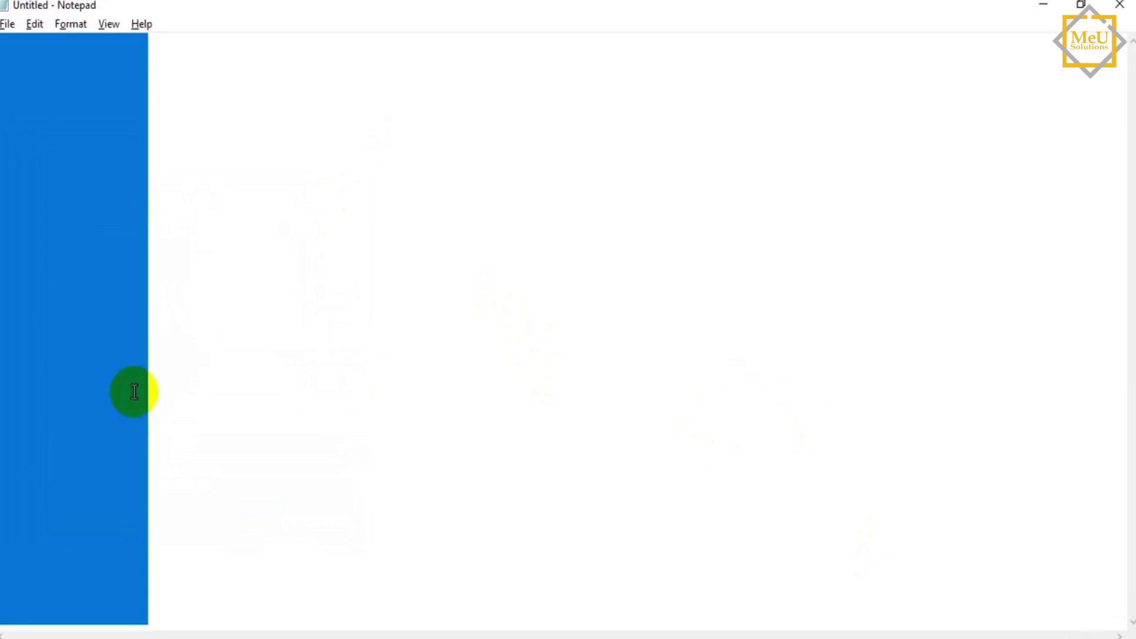
Set the font size of the selected text to 80000
left_click(70, 24)
left_click(88, 61)
left_click_drag(358, 187, 314, 189)
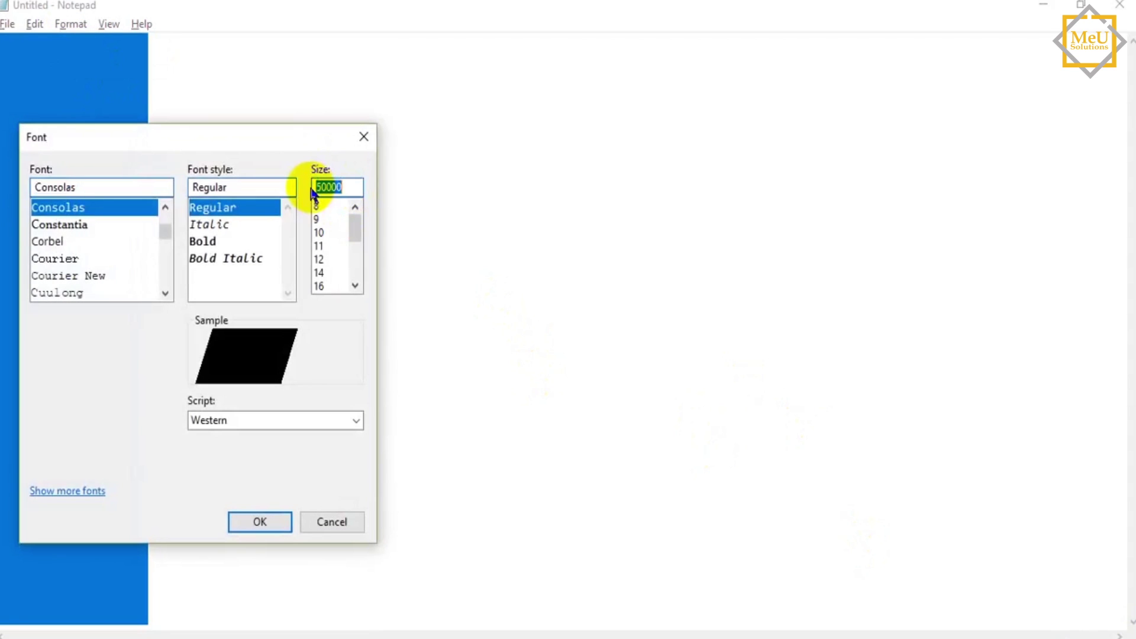
type("800")
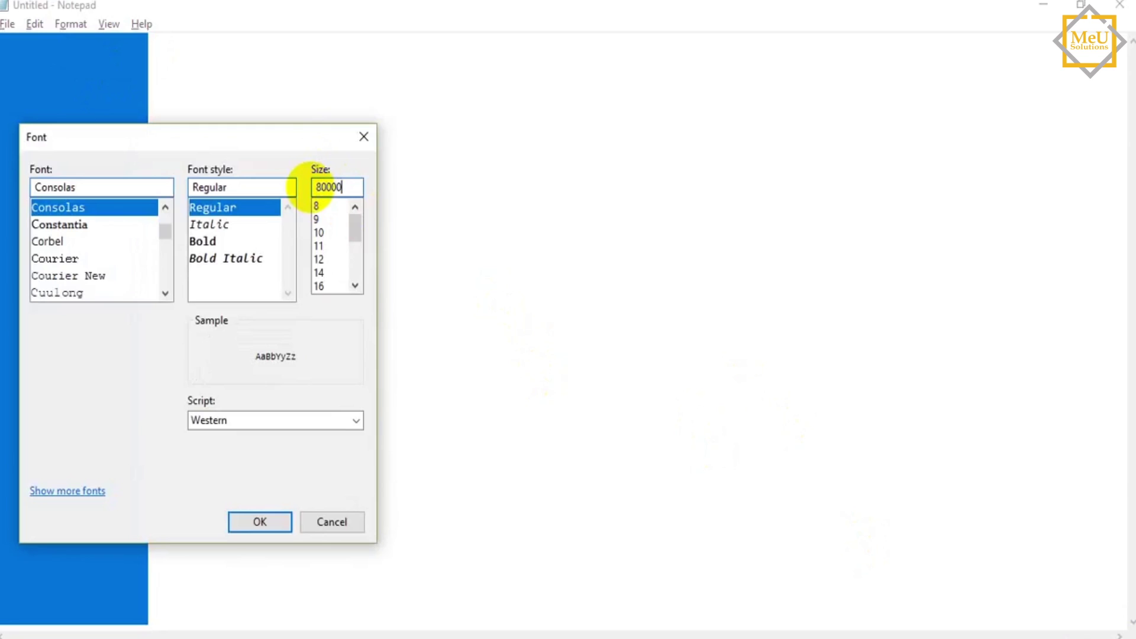
key("Return")
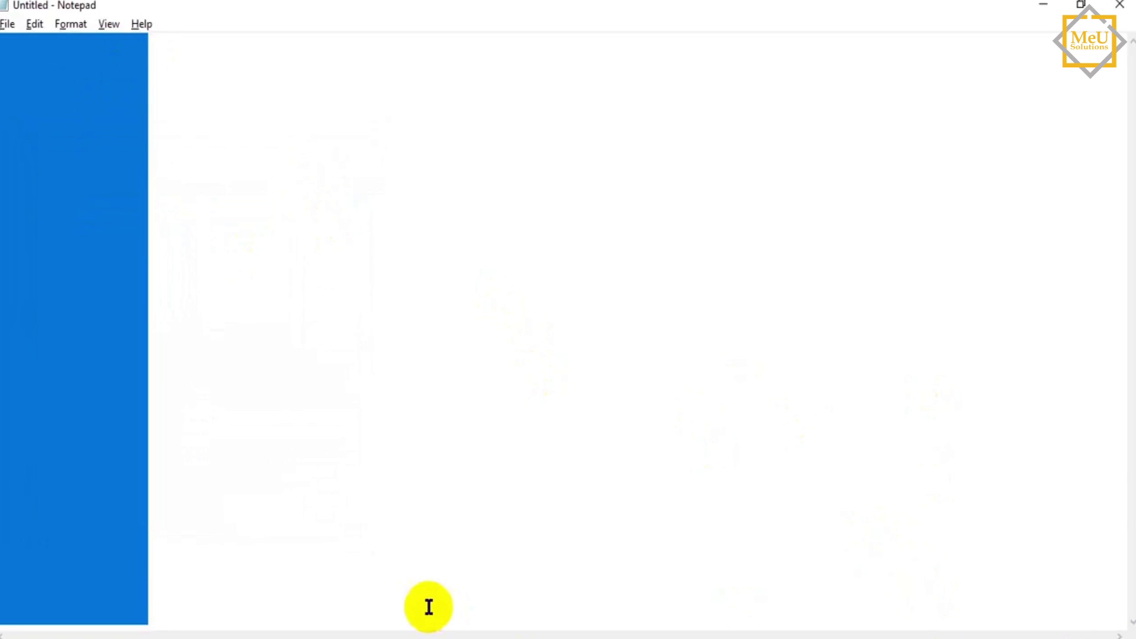
Examine the size 80000 text, both with everything selected and deselected
mouse_move(120, 574)
left_mouse_down()
mouse_move(130, 545)
mouse_move(150, 590)
left_mouse_up()
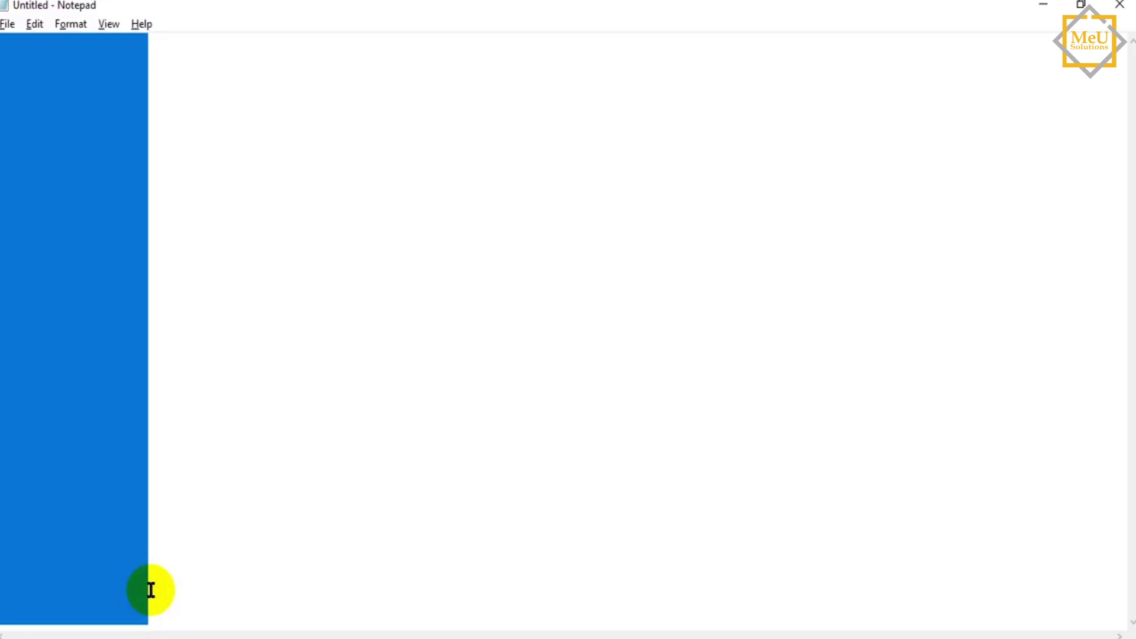
left_click_drag(151, 590, 152, 621)
left_click(150, 623)
key("ctrl+a")
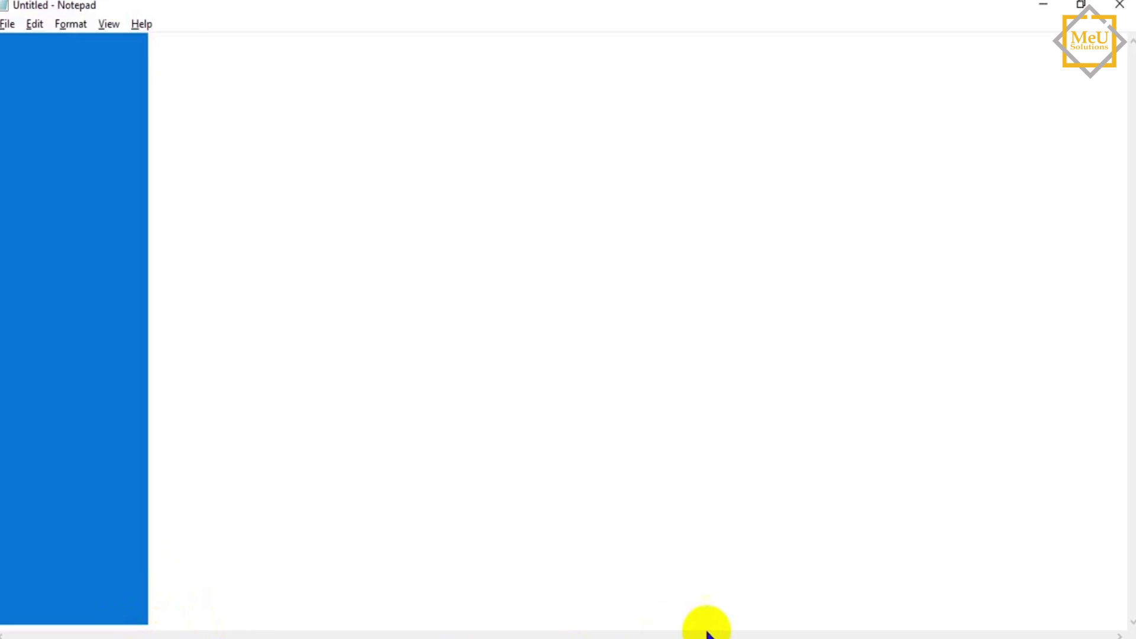
left_click(227, 511)
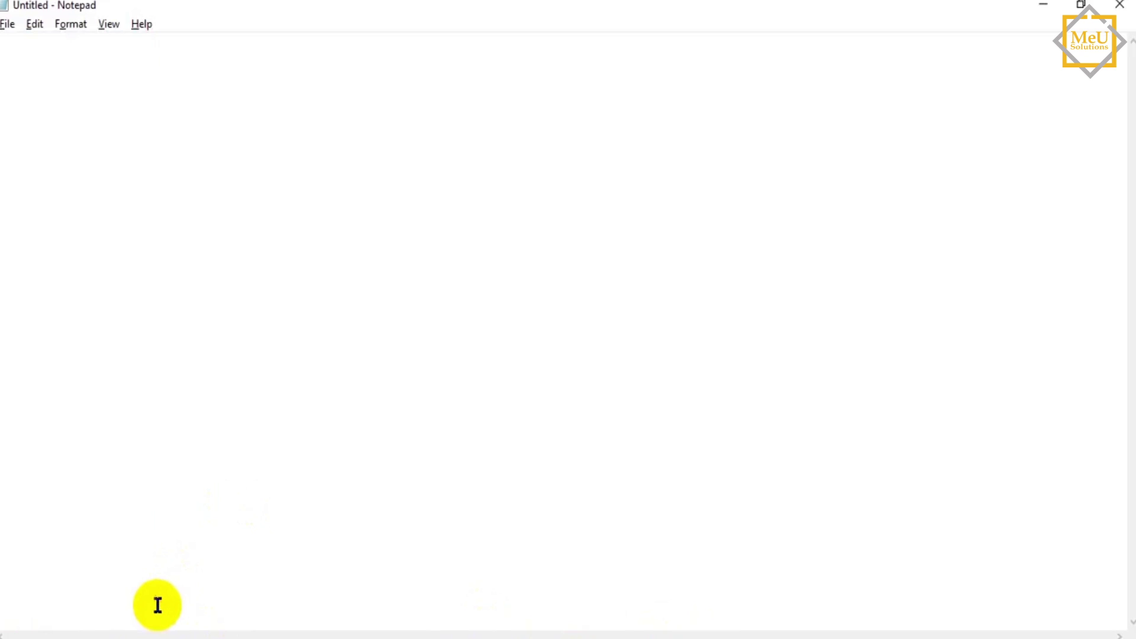
key("ctrl+a")
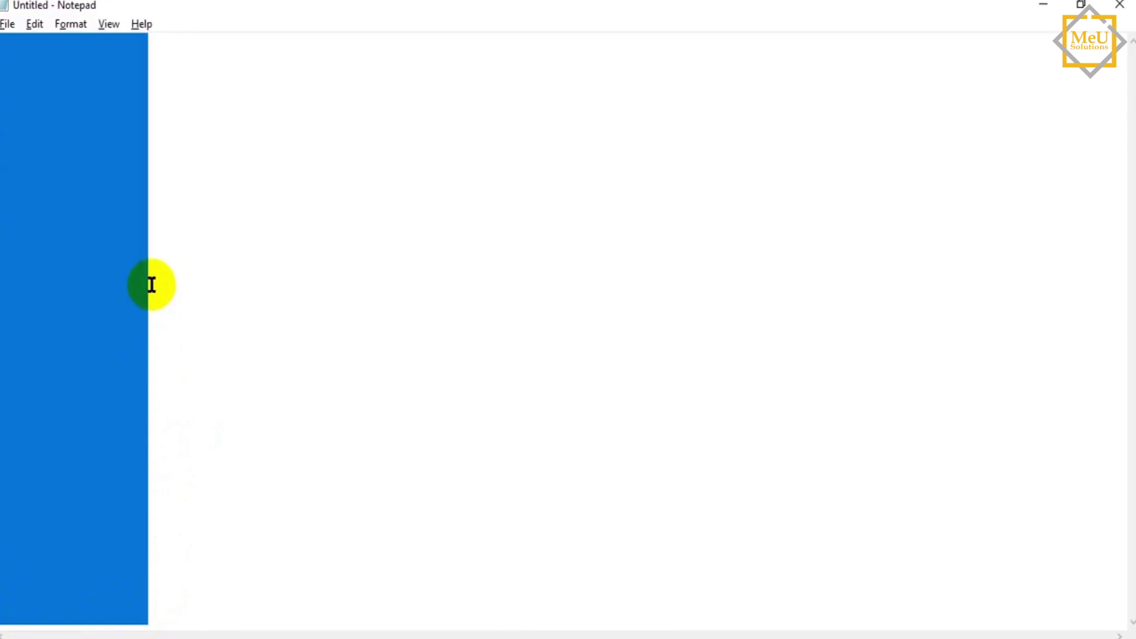
left_click(189, 276)
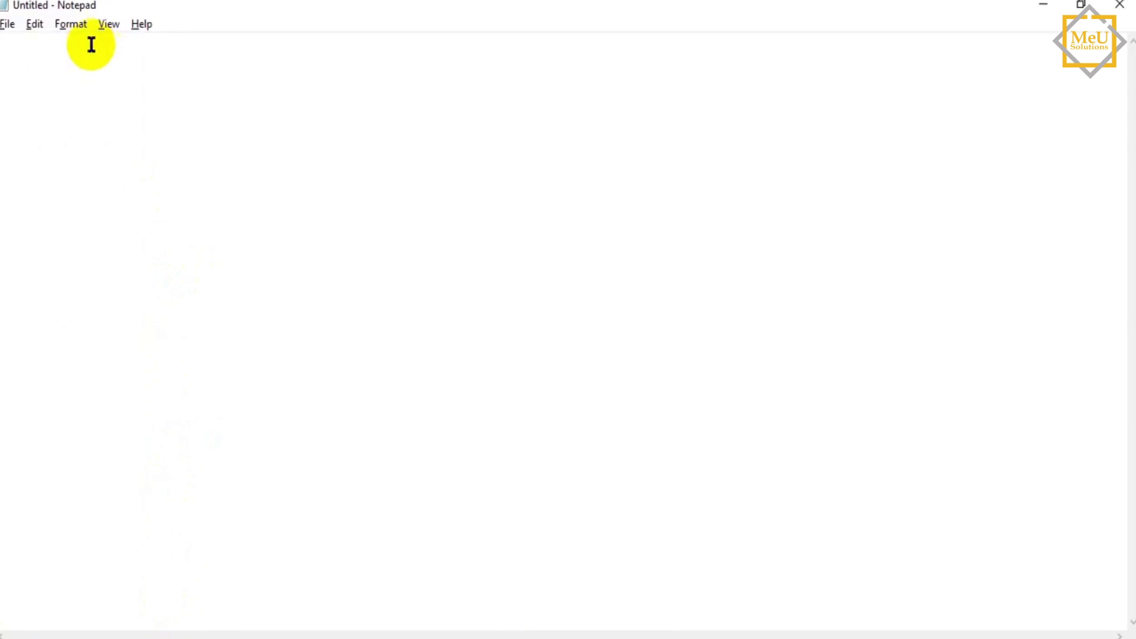
Try entering 80000 and 99999 as the font size, and apply size 1000 to the text
left_click(71, 24)
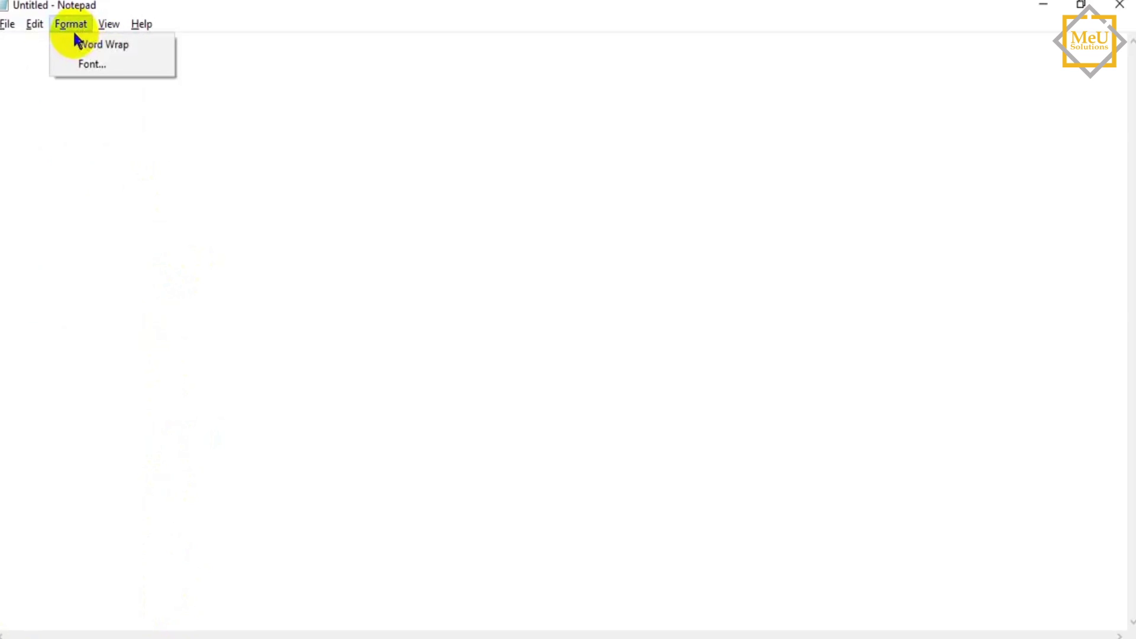
left_click(74, 64)
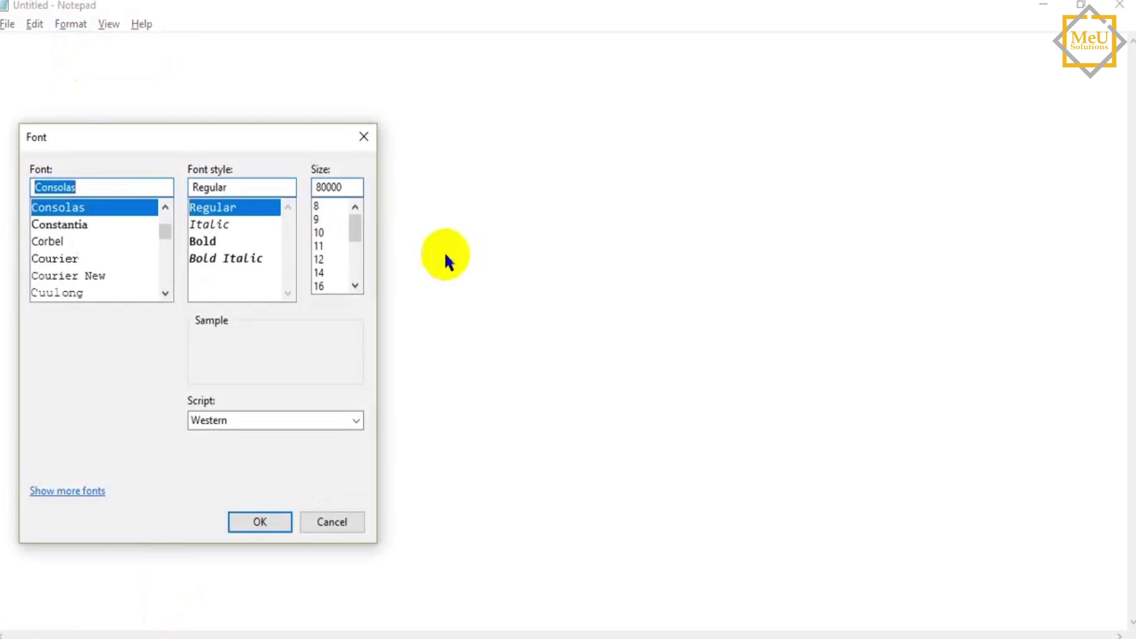
double_click(348, 189)
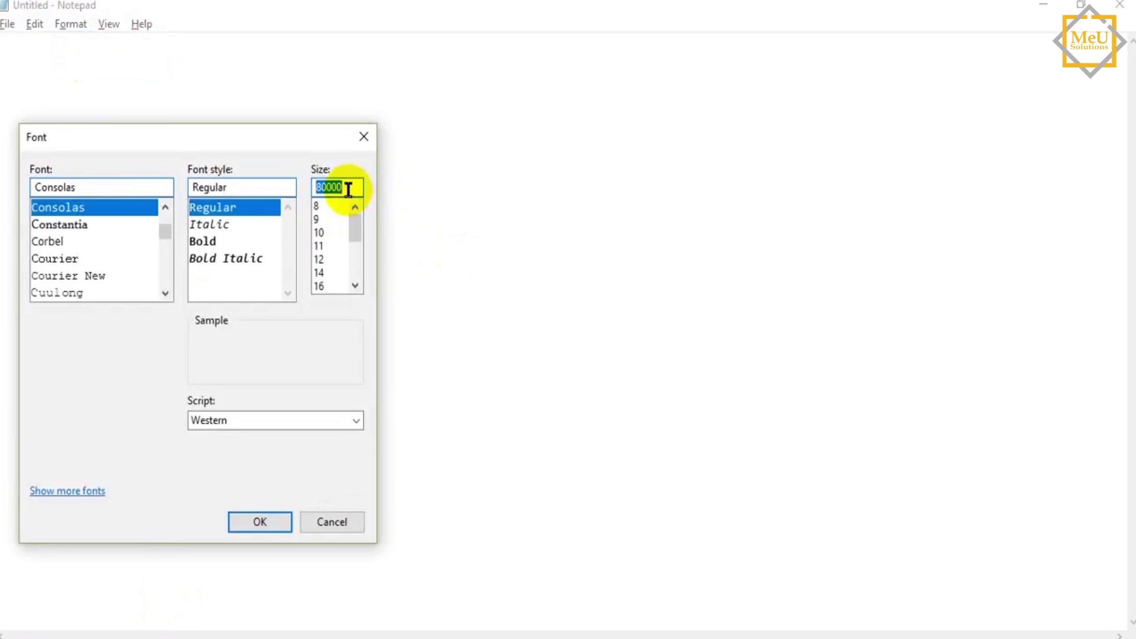
scroll(329, 275, "down", 3)
scroll(349, 236, "up", 2)
scroll(337, 231, "up", 1)
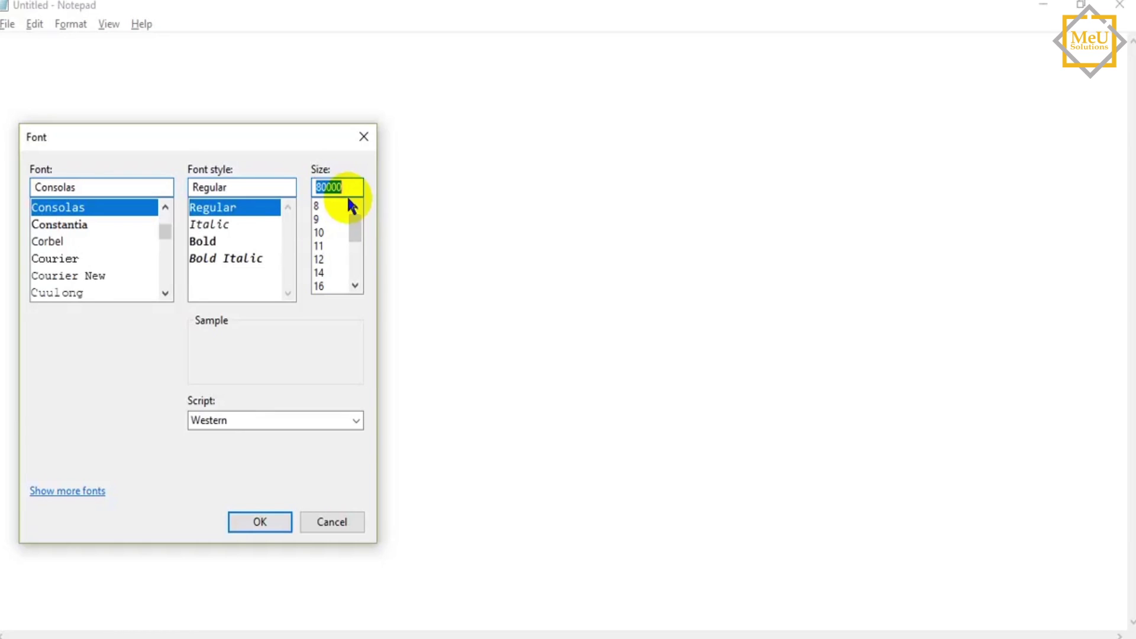
type("80000")
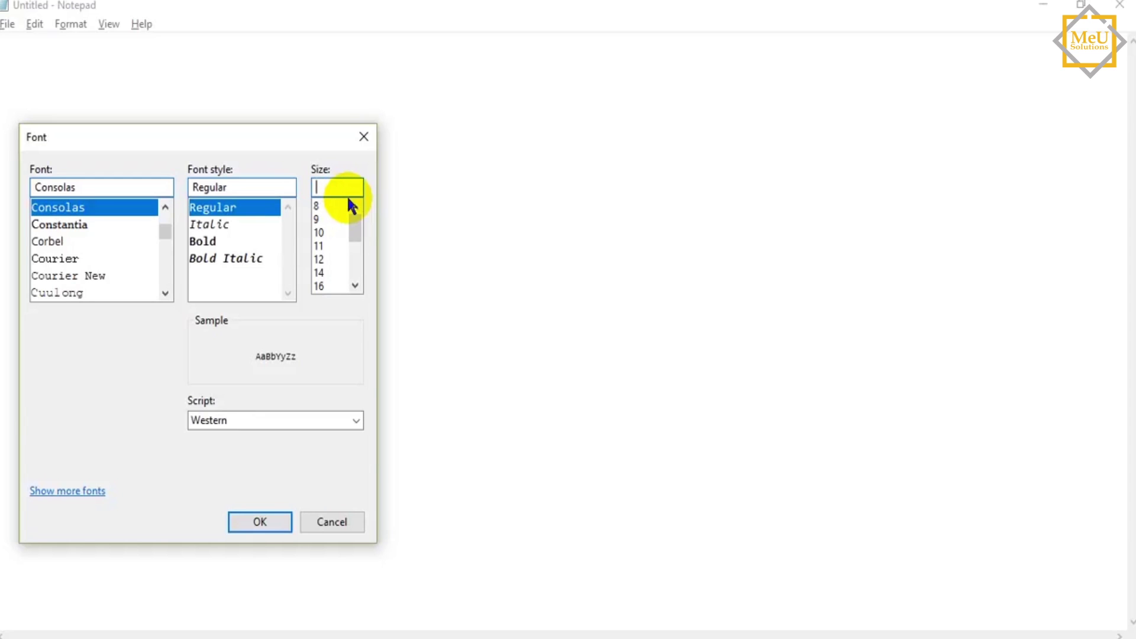
type("99999")
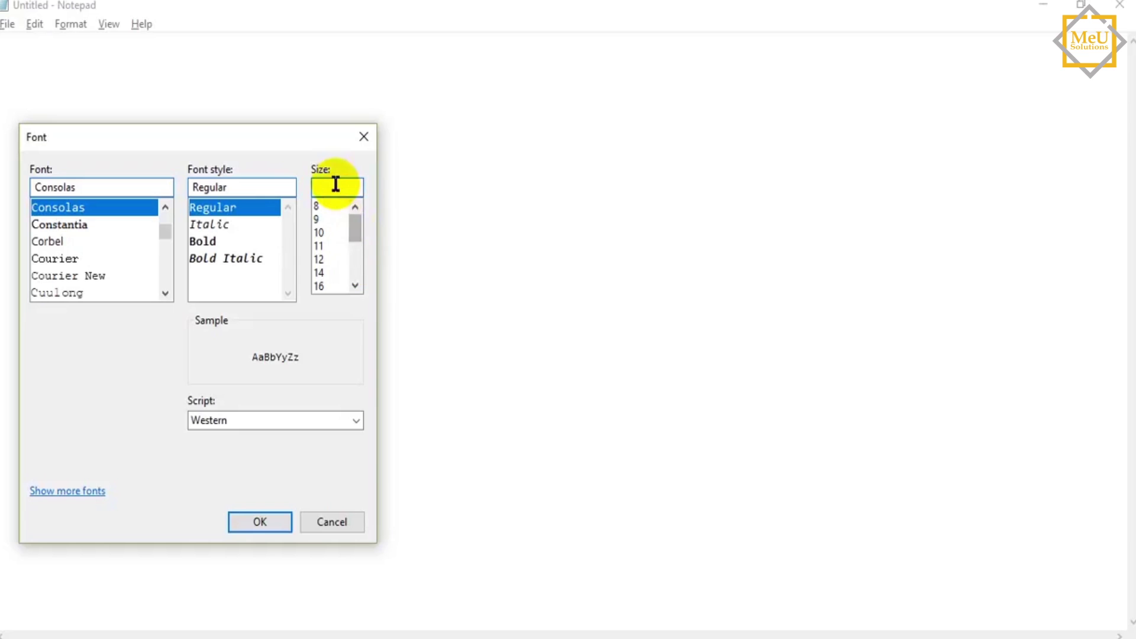
scroll(355, 232, "down", 3)
scroll(355, 228, "up", 3)
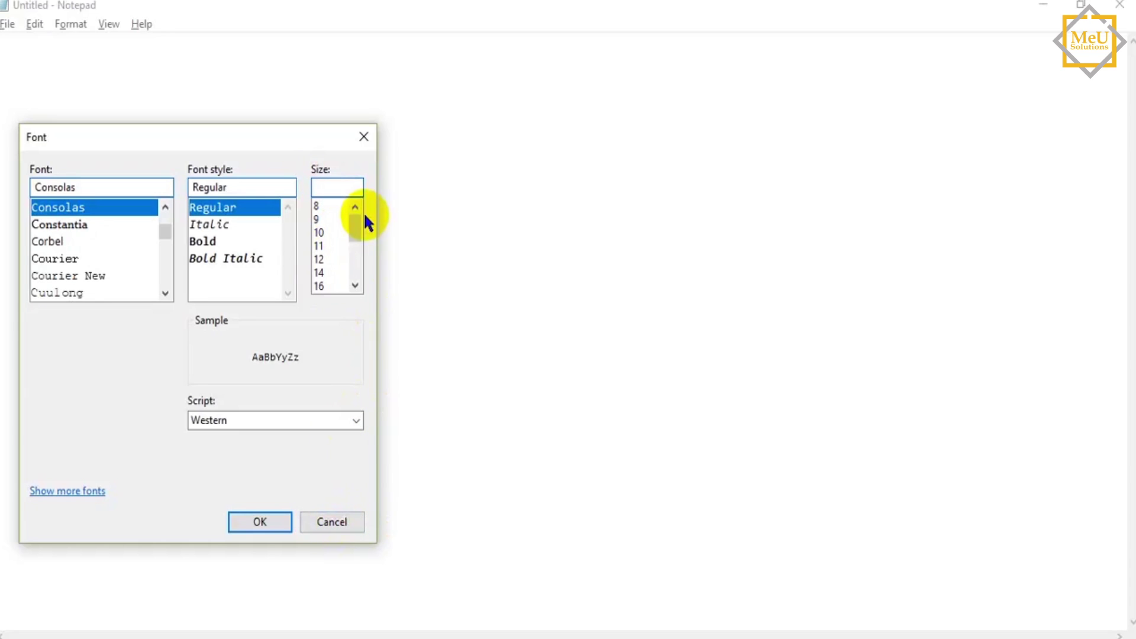
type("1000")
left_click(263, 522)
Examine the size 1000 text along the line, deselected and with everything selected, finishing at its start
left_click(413, 413)
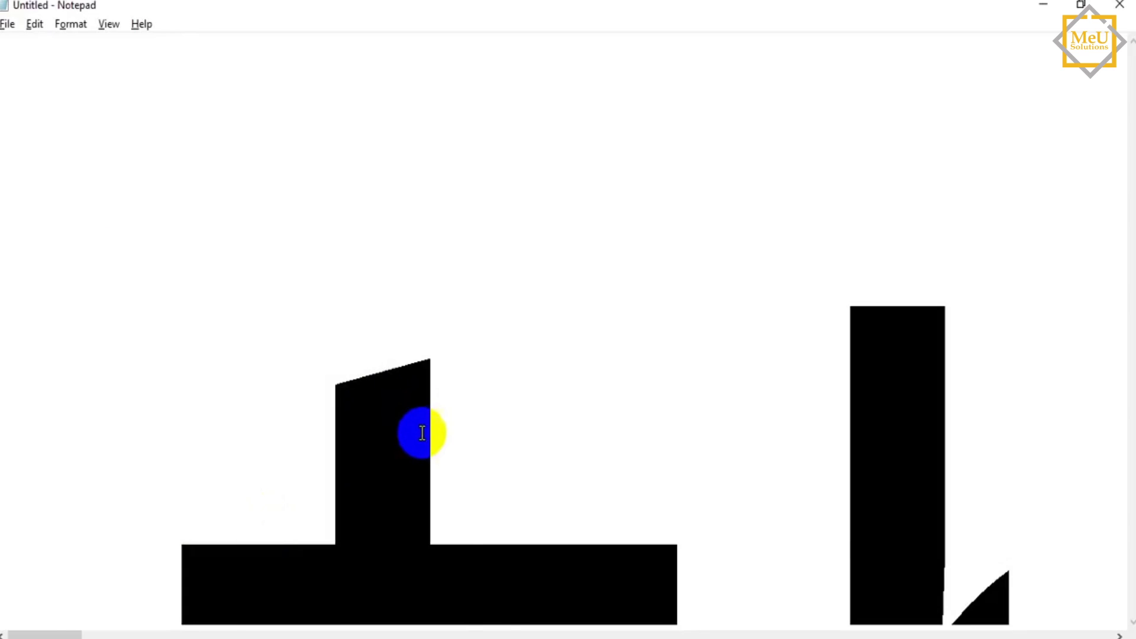
left_click(437, 443)
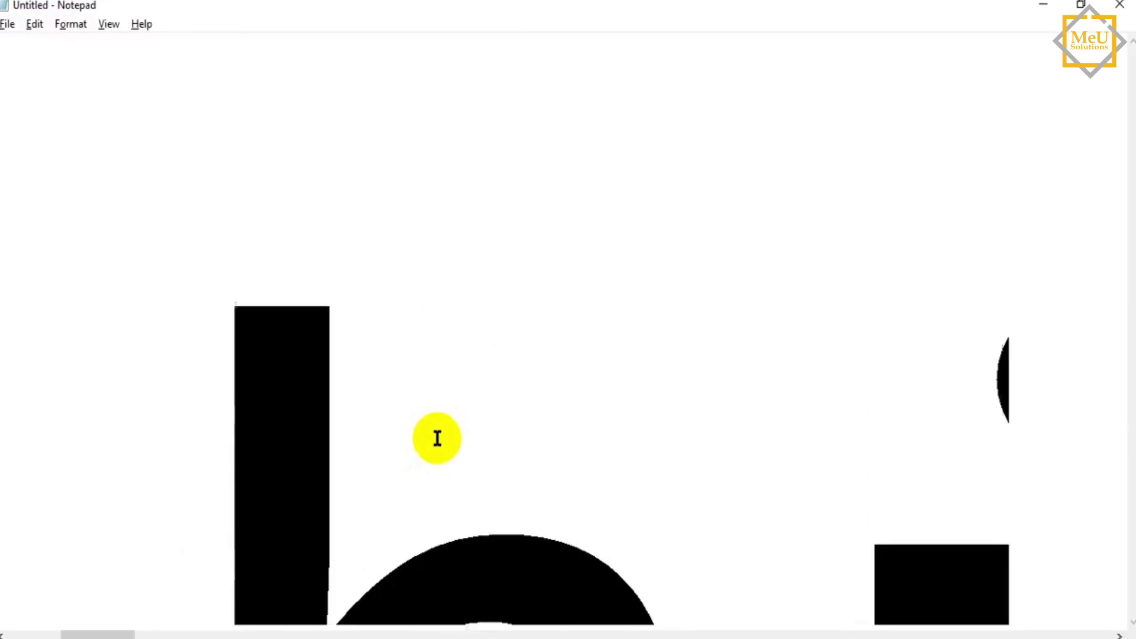
left_click(437, 438)
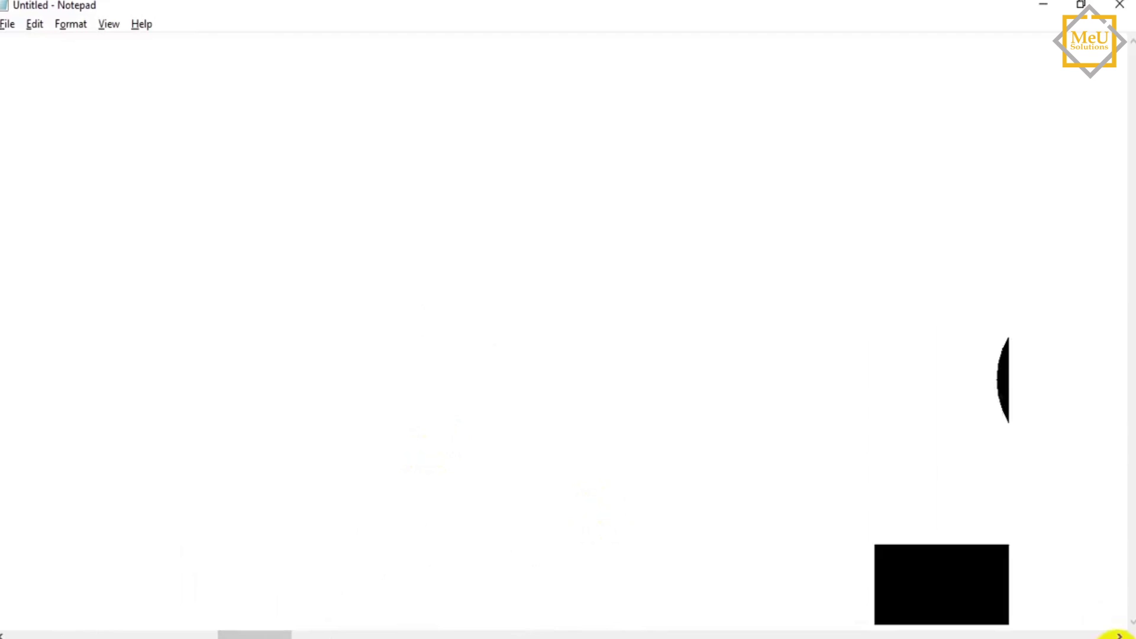
left_click(1021, 584)
left_click(984, 573)
left_click(971, 573)
left_click(393, 517)
left_click(388, 555)
left_click(943, 543)
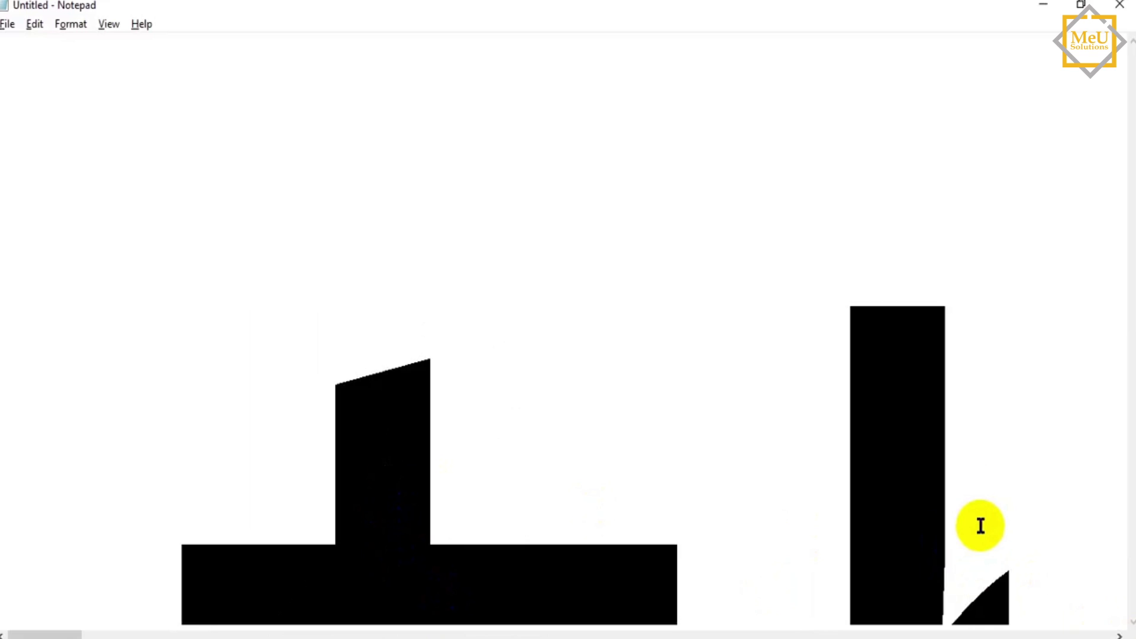
left_click(580, 608)
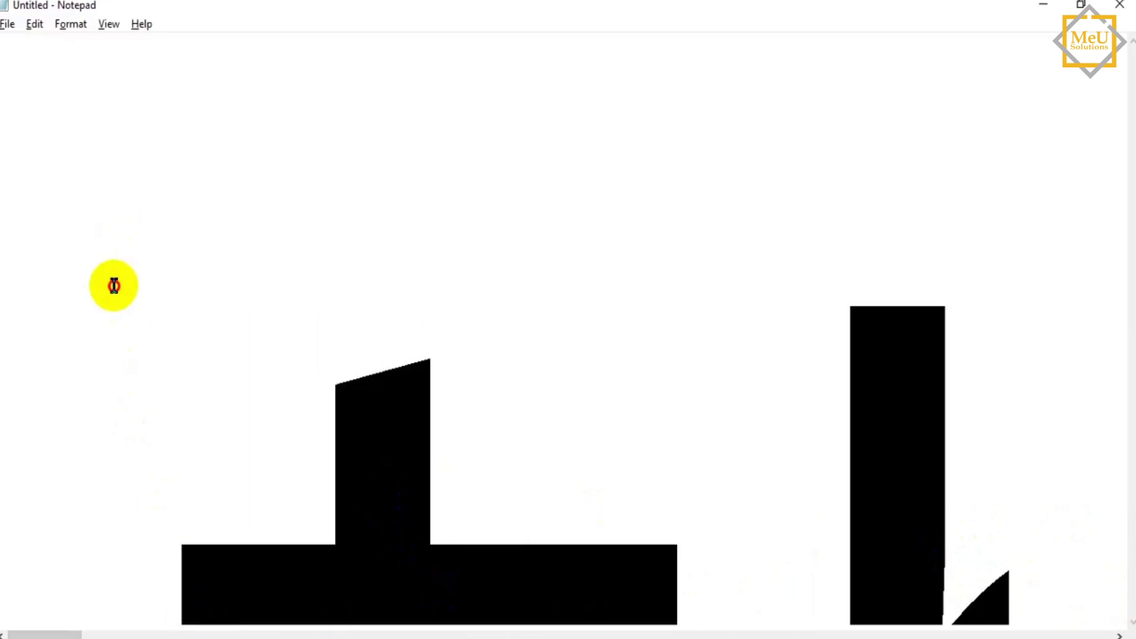
key("ctrl+a")
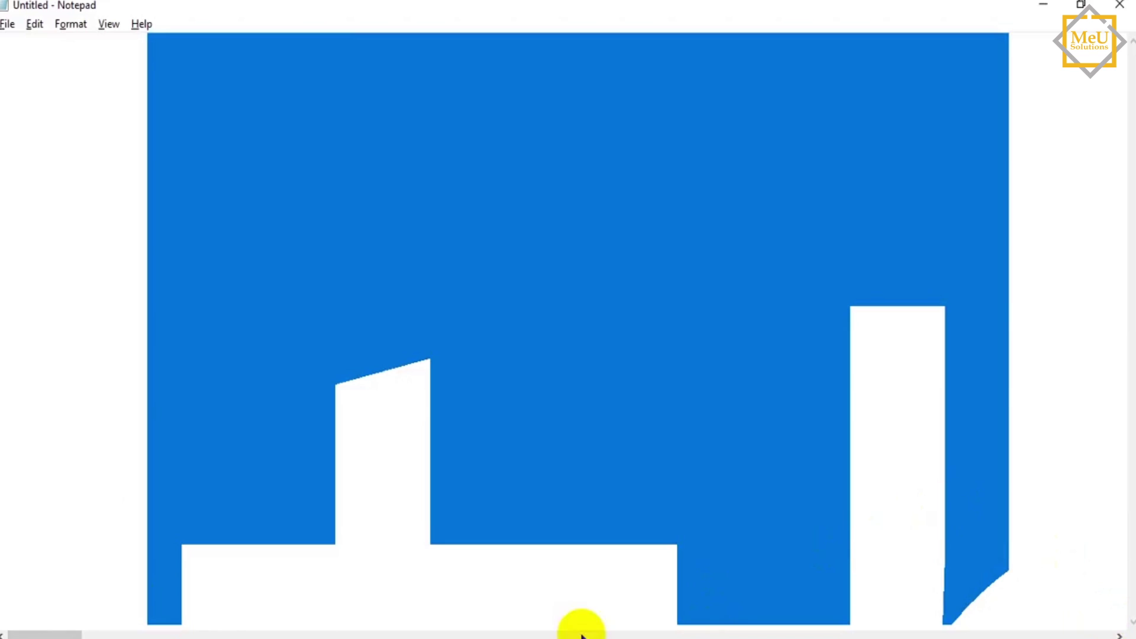
left_click_drag(76, 633, 30, 612)
left_click(35, 459)
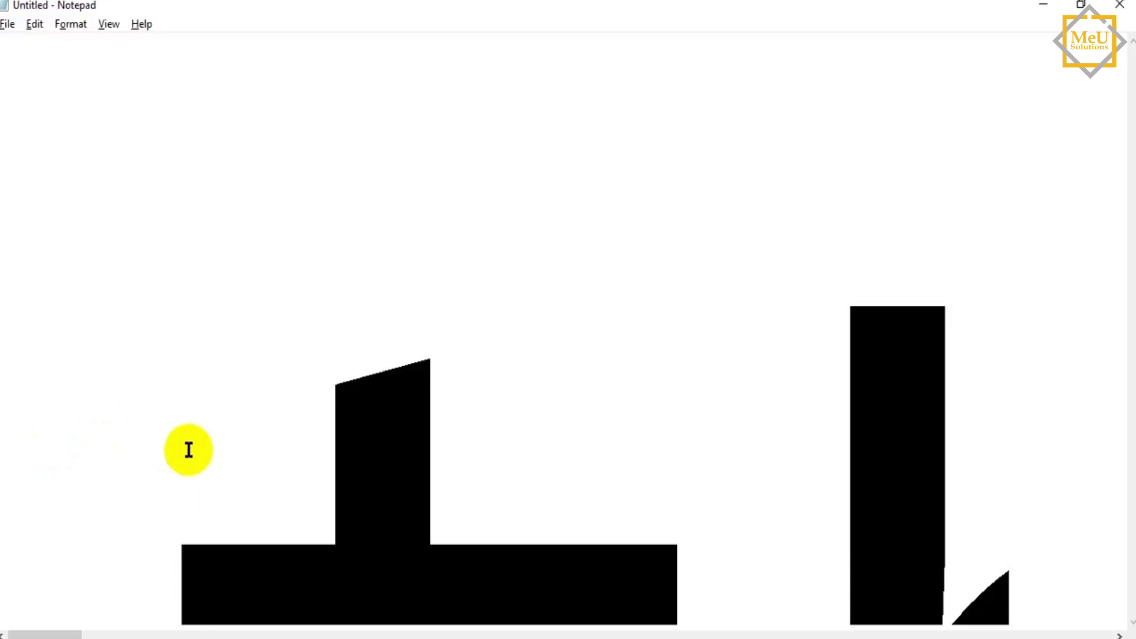
left_click(244, 585)
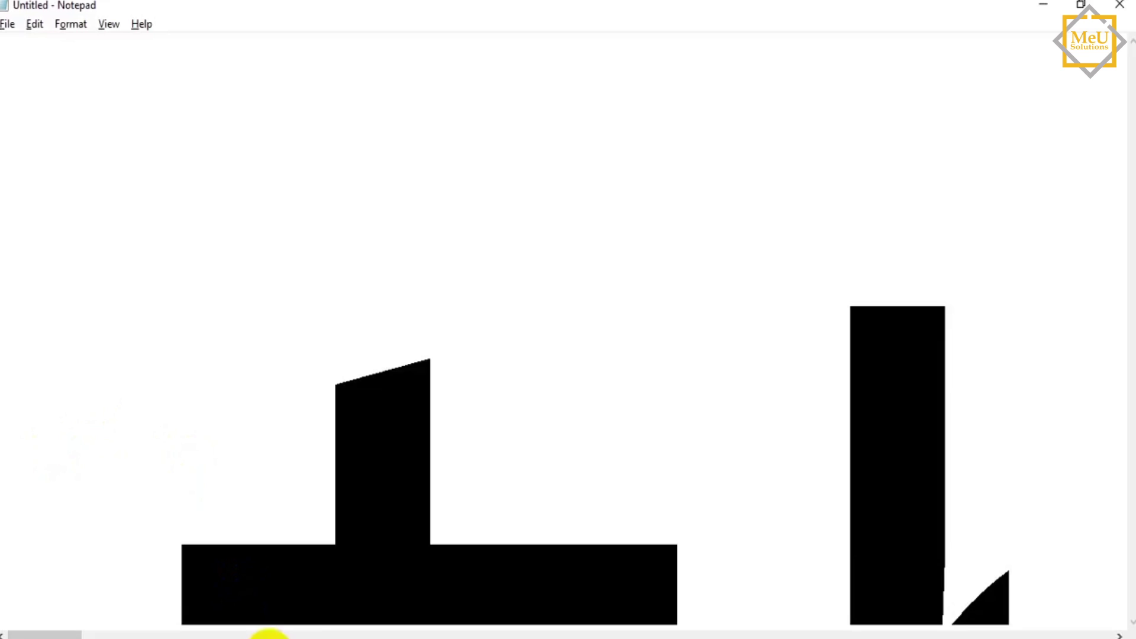
Switch to the "sample test" document in Word and set the first line, "This is font size 5", to font size 1000
left_click(269, 636)
left_click(642, 307)
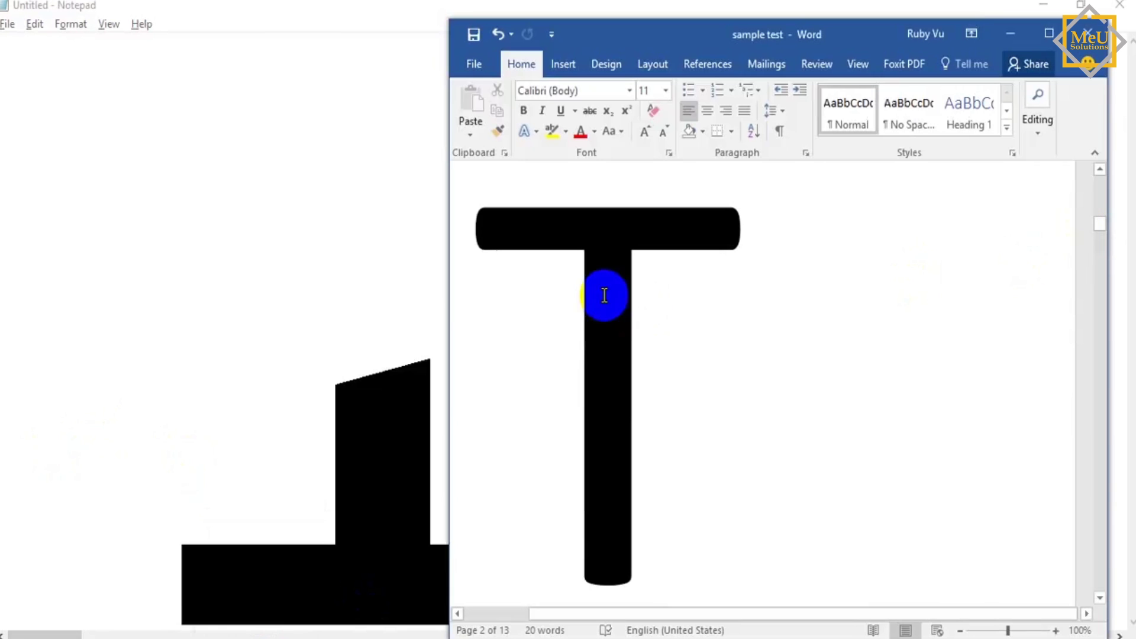
scroll(589, 284, "up", 10)
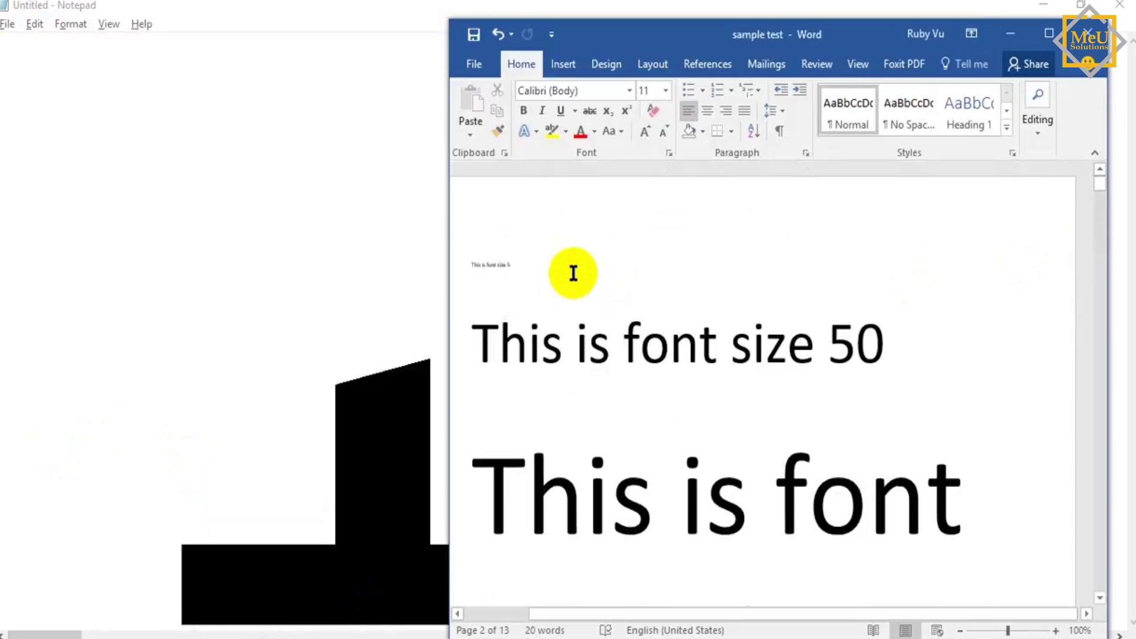
left_click(438, 263)
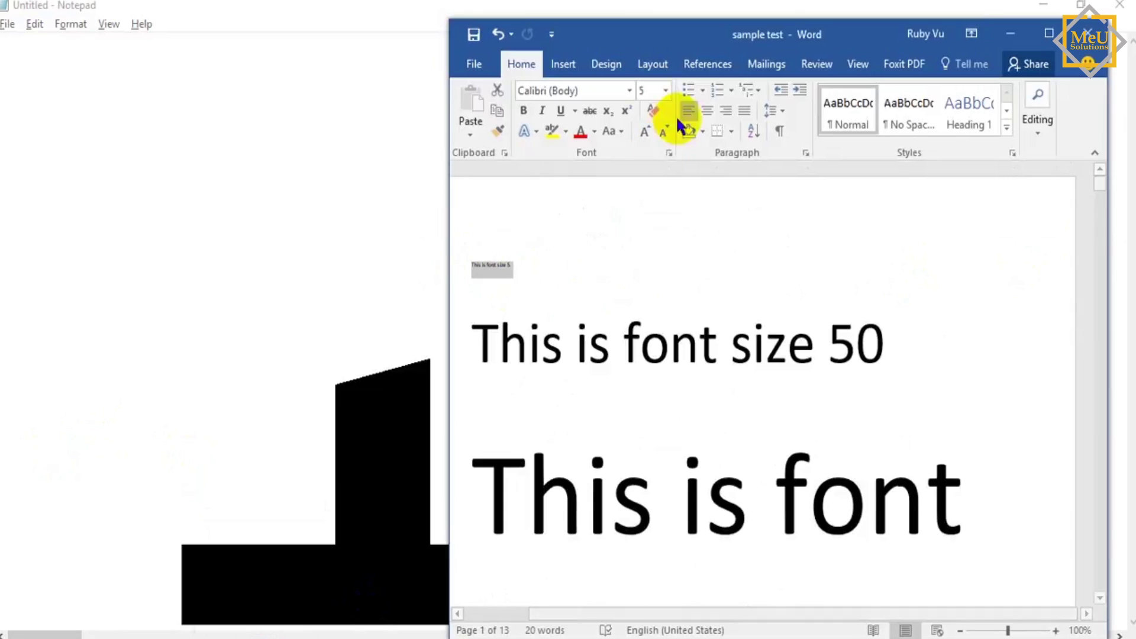
left_click(644, 90)
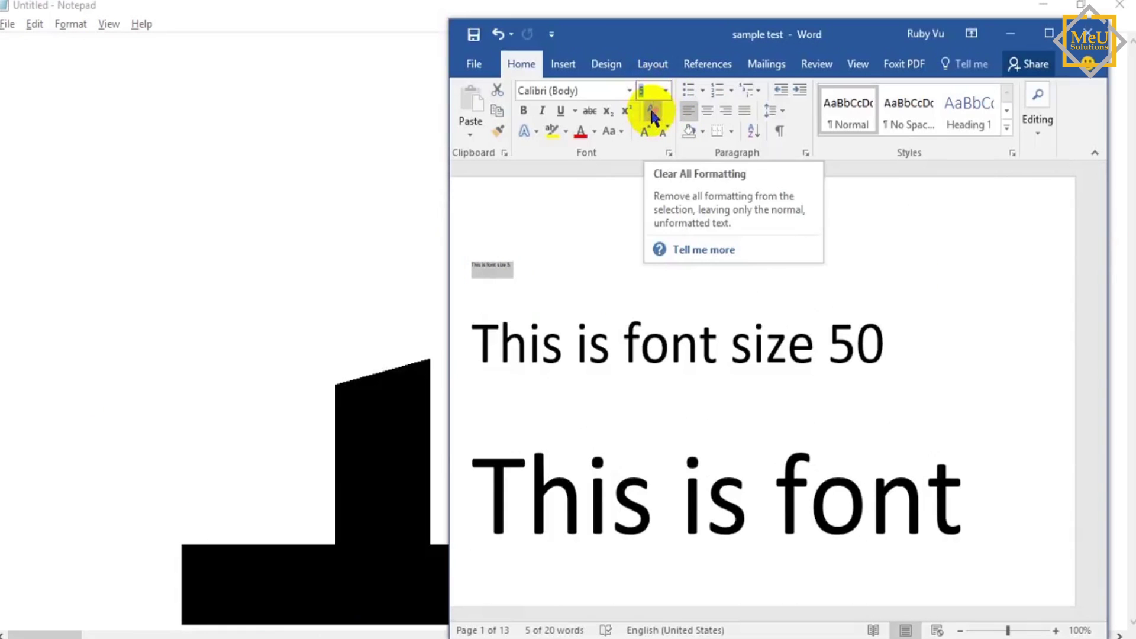
type("1000")
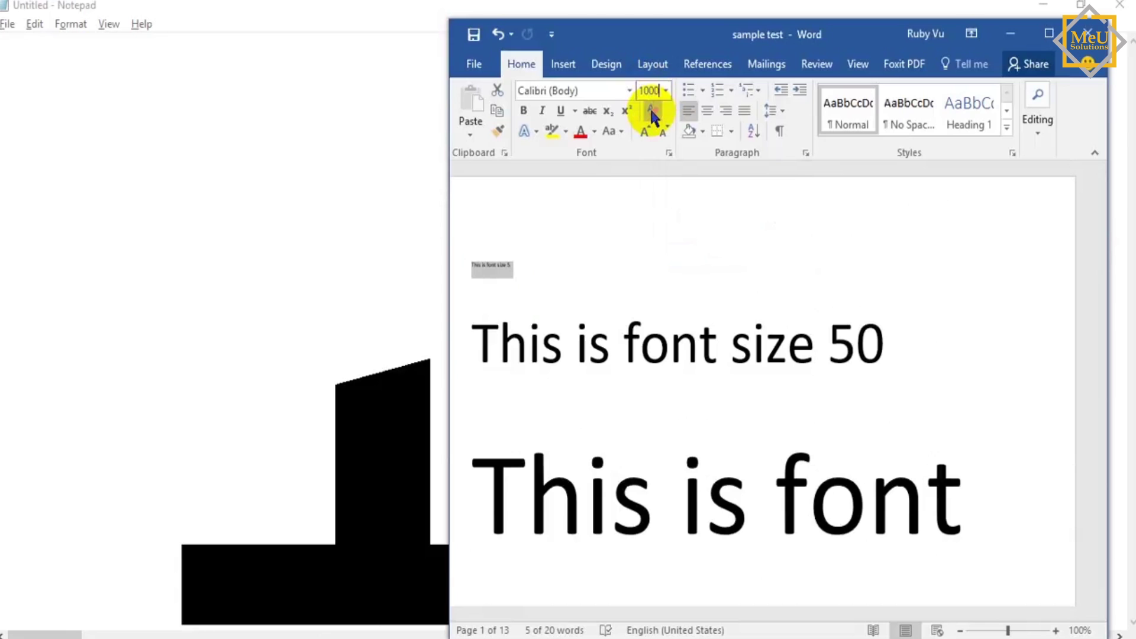
key("Return")
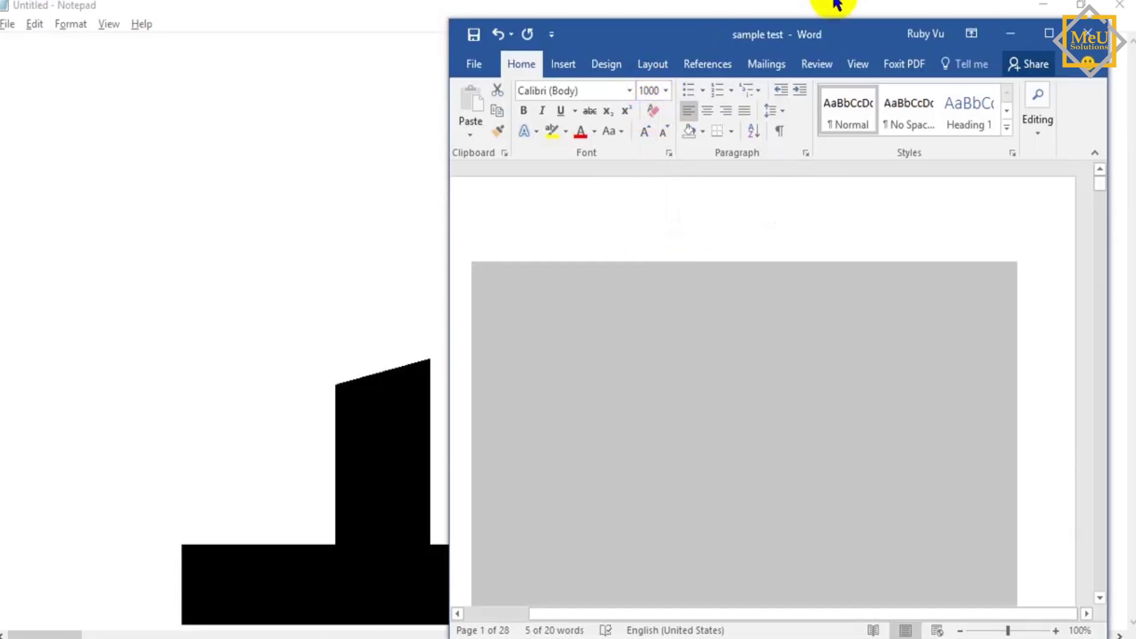
Maximize the Word window and examine how the size 1000 line displays across the first pages
left_click(1050, 33)
scroll(718, 225, "down", 5)
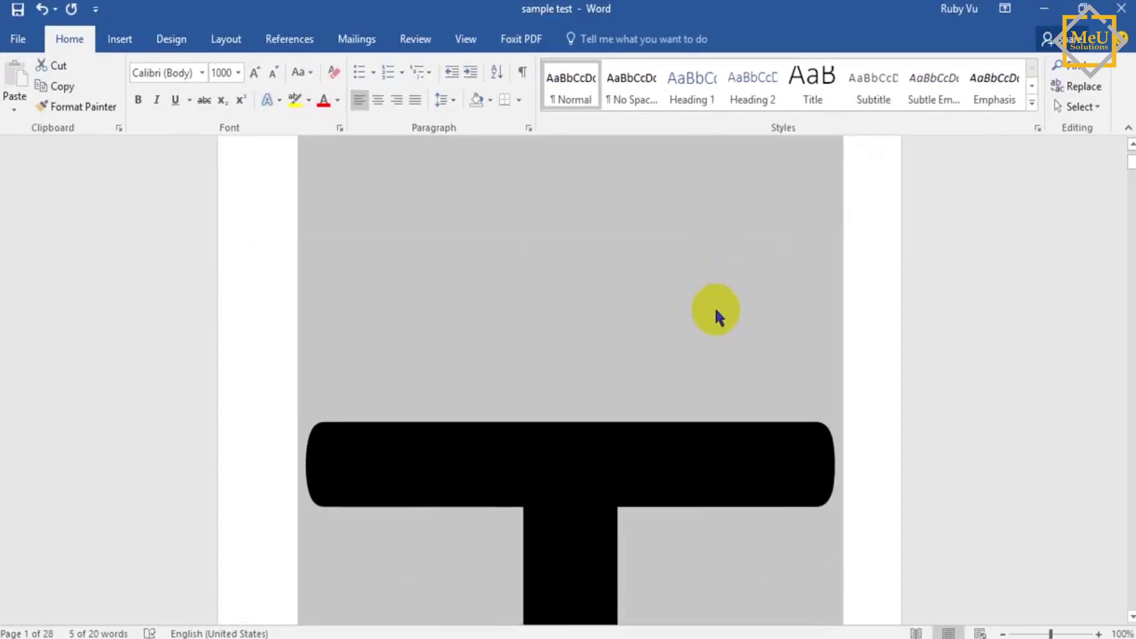
scroll(726, 324, "down", 10)
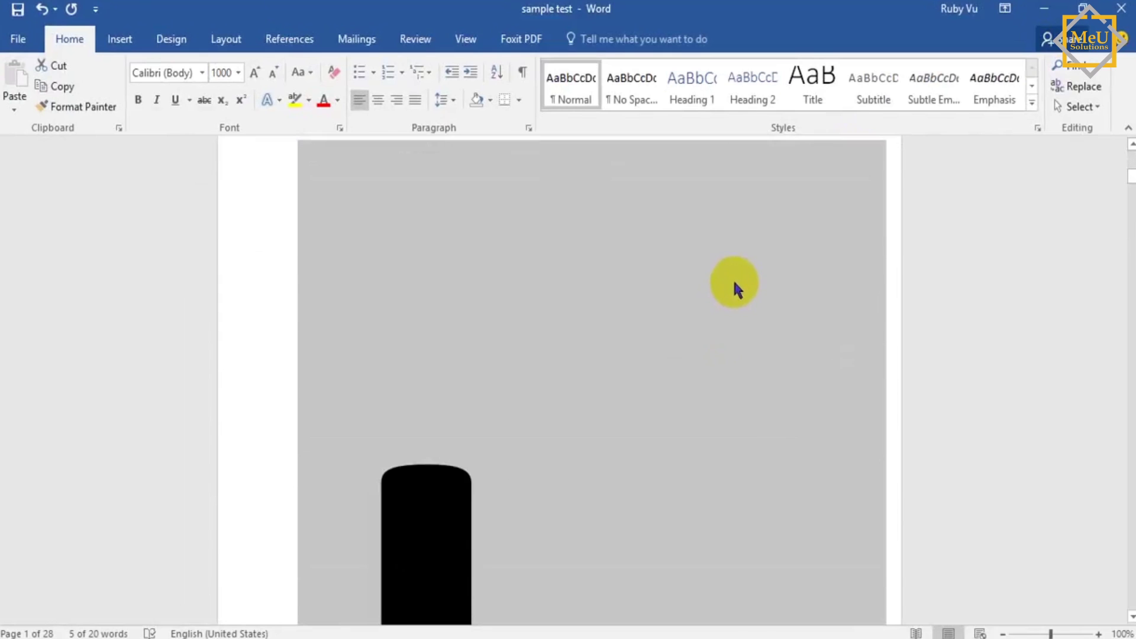
scroll(733, 284, "down", 5)
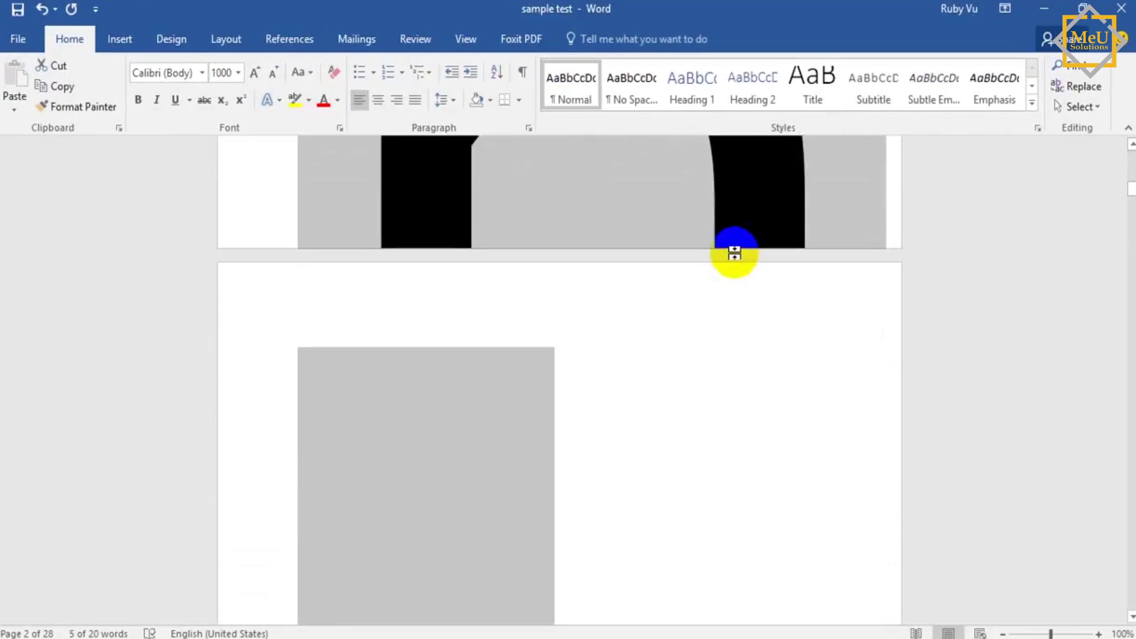
scroll(731, 279, "up", 12)
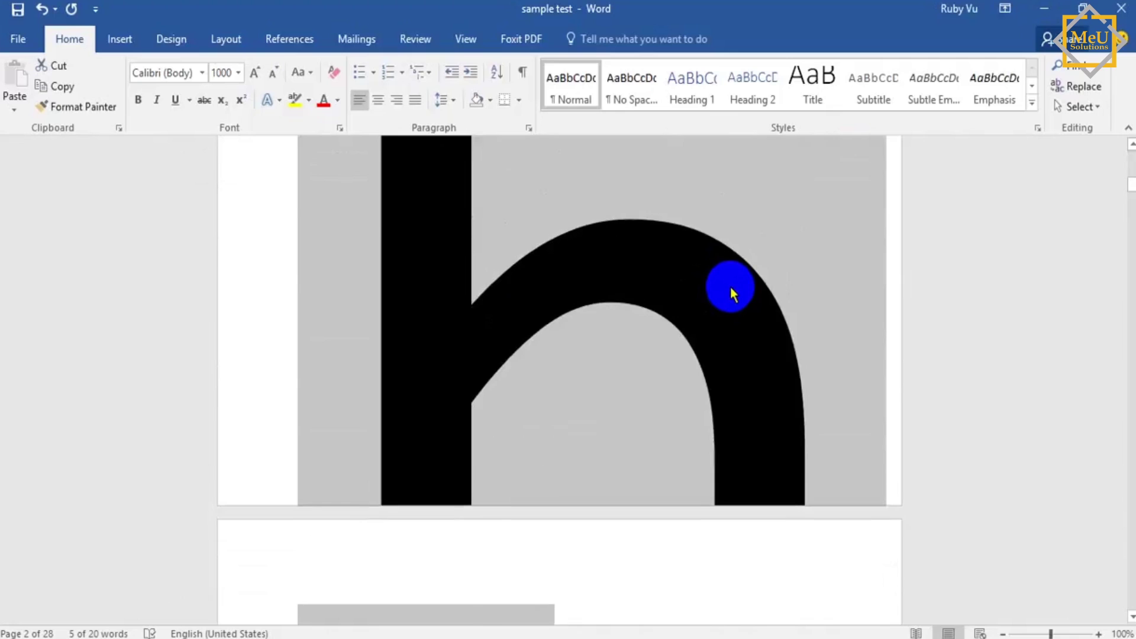
scroll(722, 314, "up", 8)
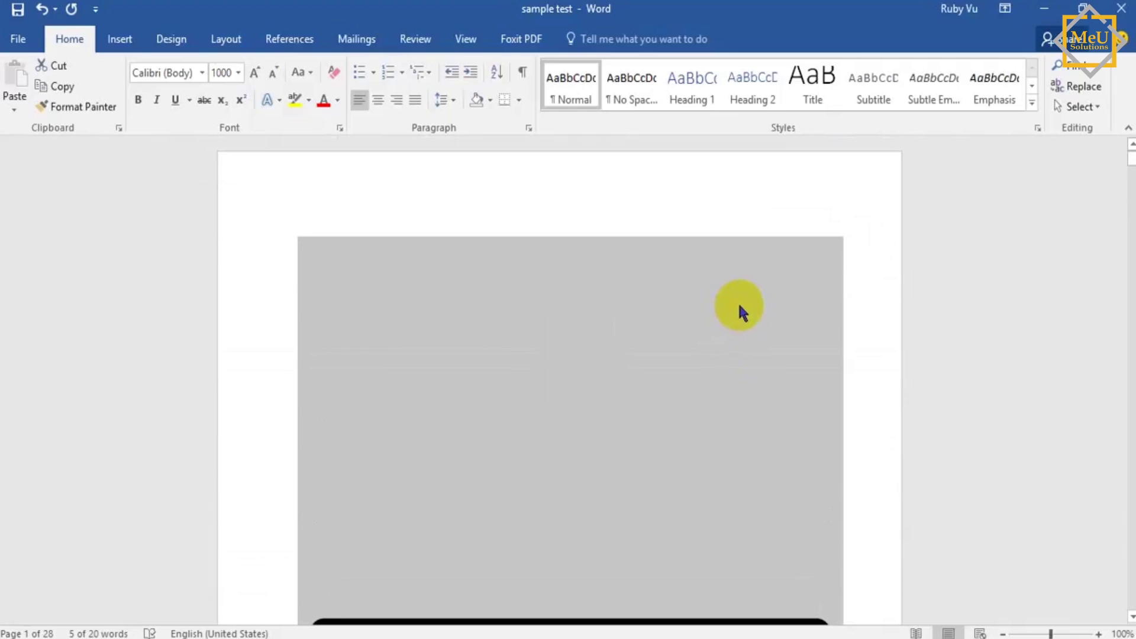
scroll(738, 307, "down", 12)
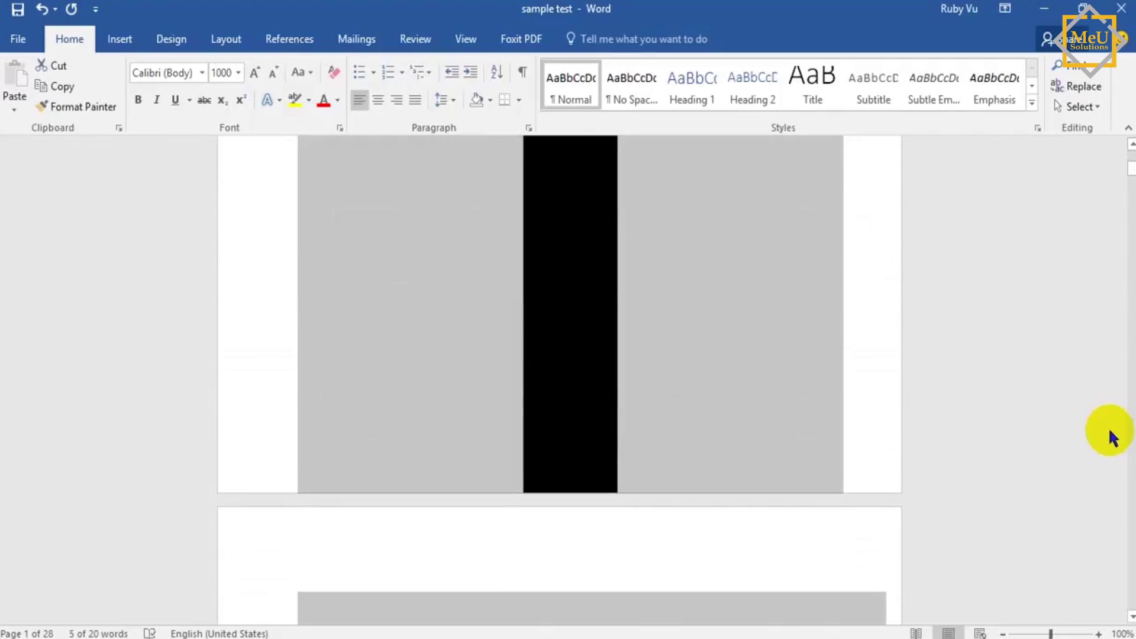
Examine the size 1000 line down to page 3 of the Word document, then minimize Word to return to Notepad
scroll(1110, 438, "down", 3)
left_click(592, 363)
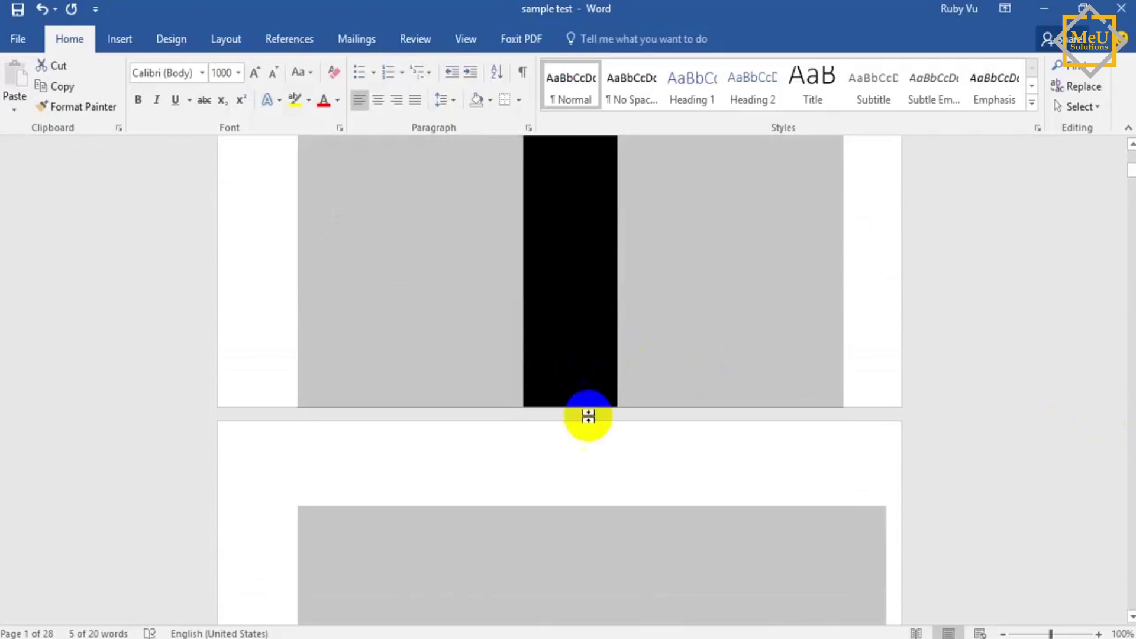
scroll(787, 450, "down", 20)
scroll(756, 463, "down", 20)
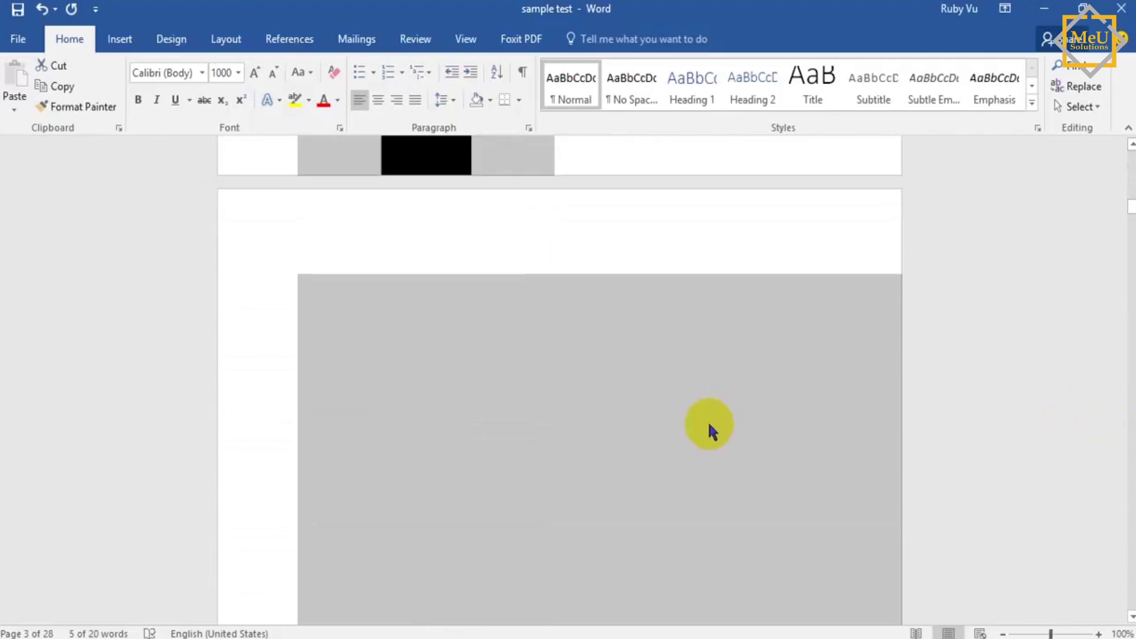
scroll(712, 425, "down", 3)
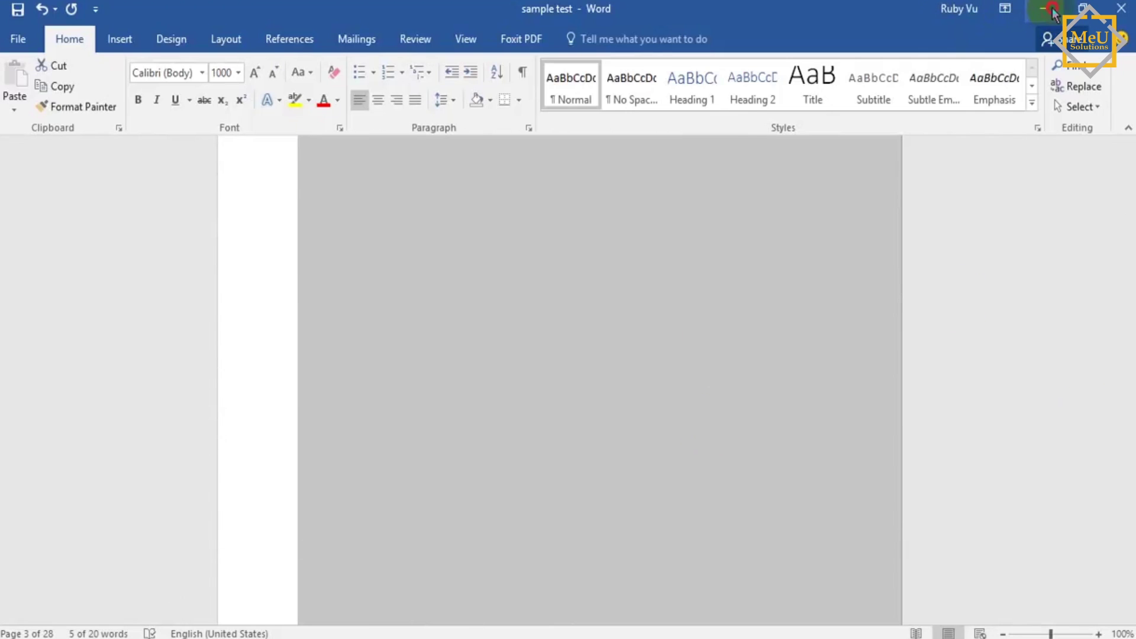
left_click(1052, 13)
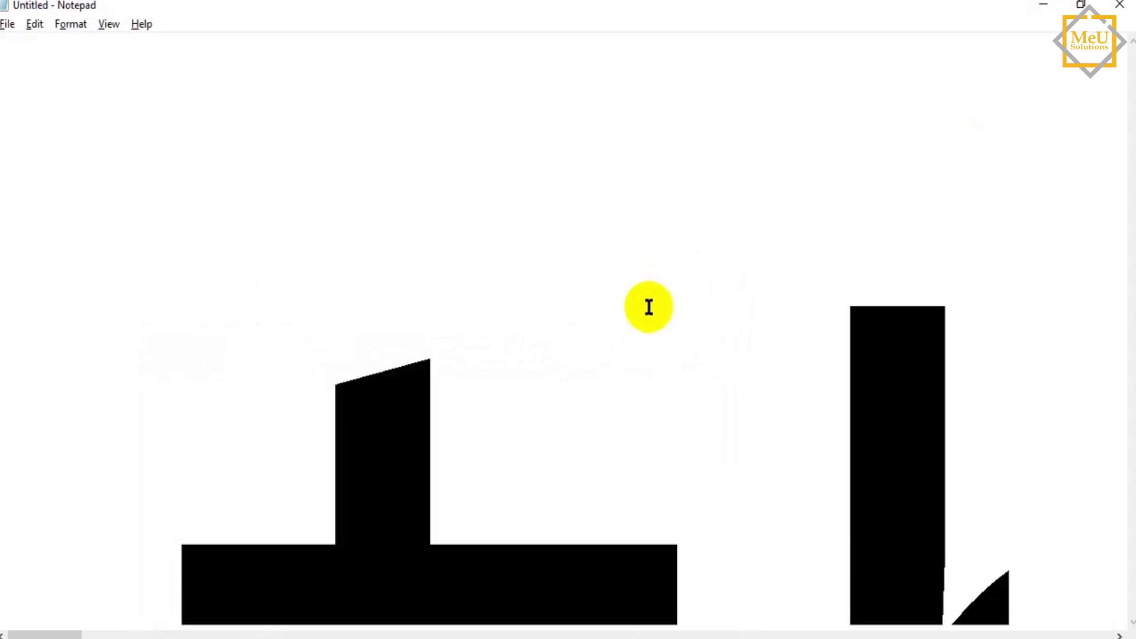
Select all the Notepad text and set its font size to 8
left_click_drag(52, 635, 3, 621)
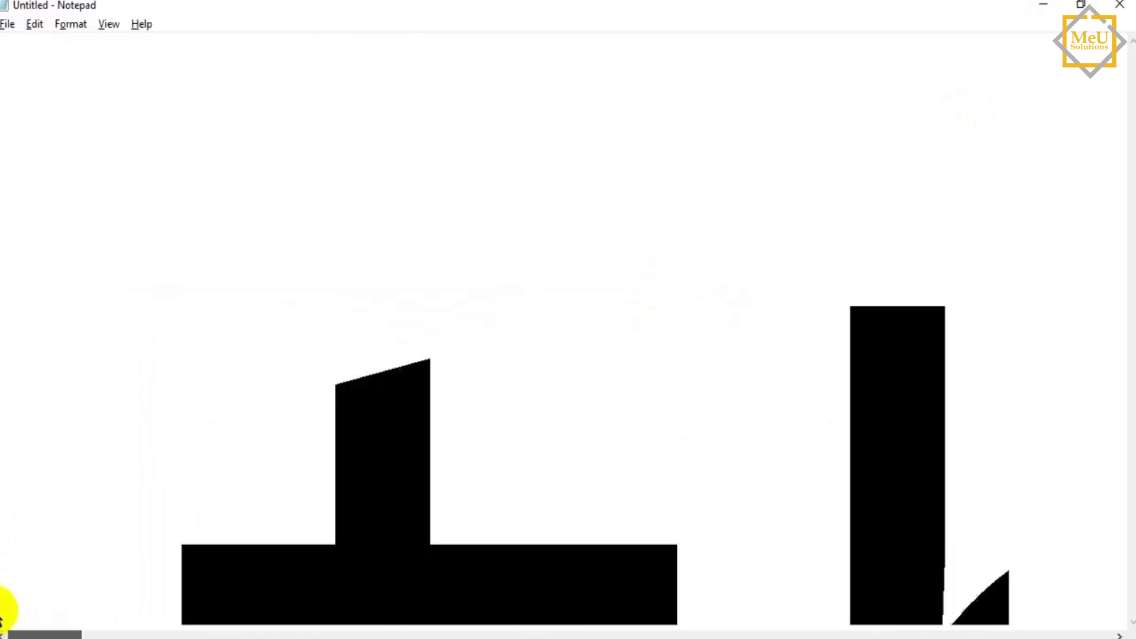
key("ctrl+a")
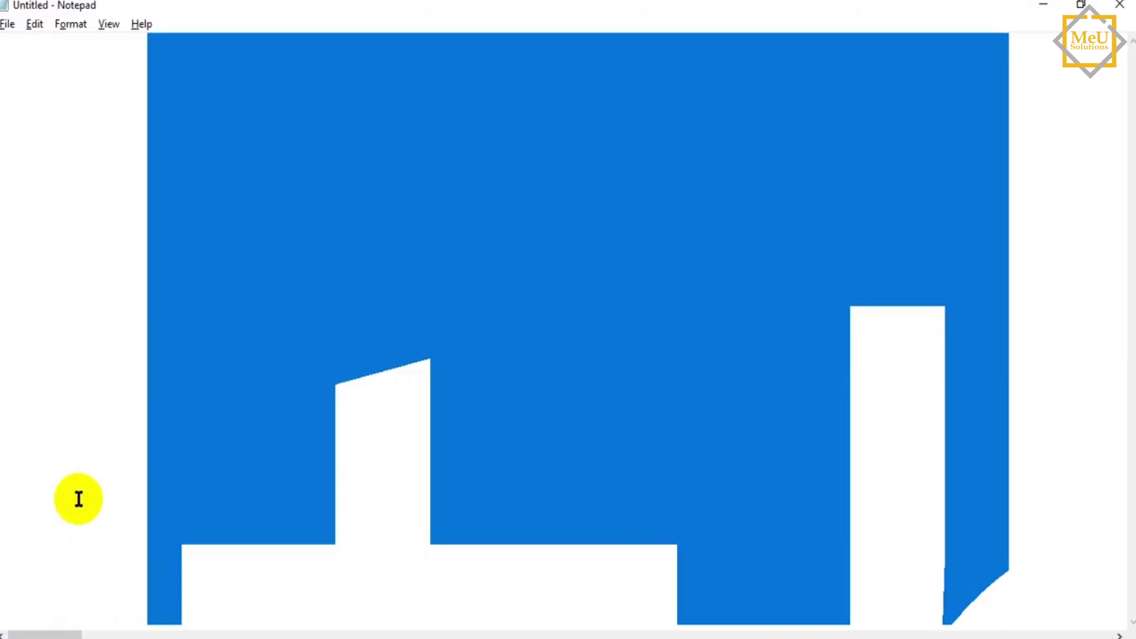
left_click(71, 23)
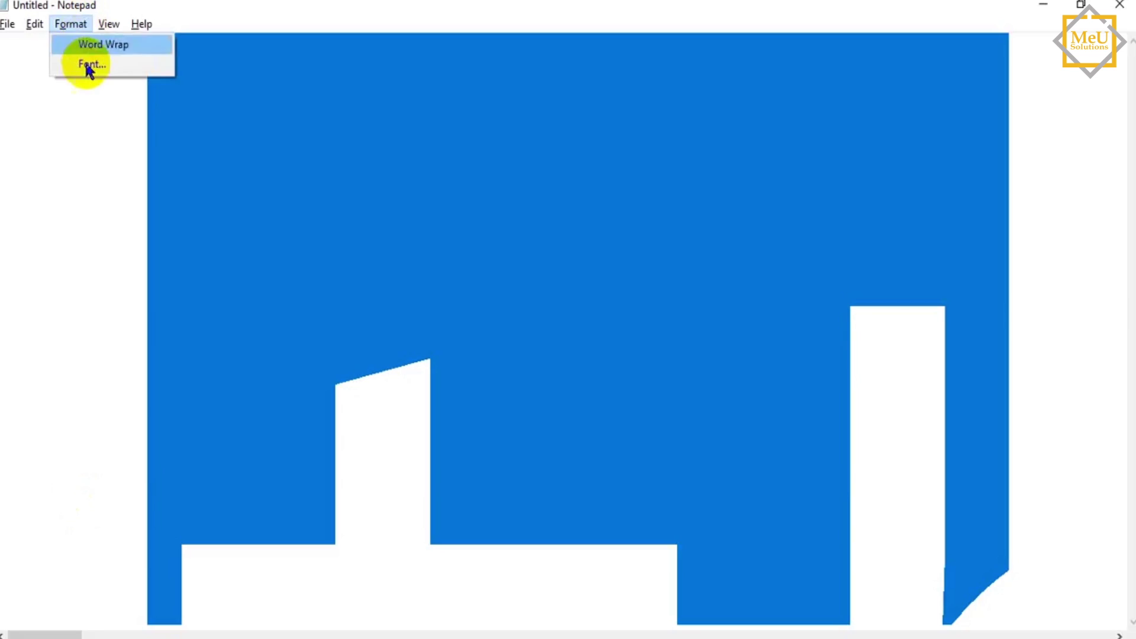
left_click(90, 63)
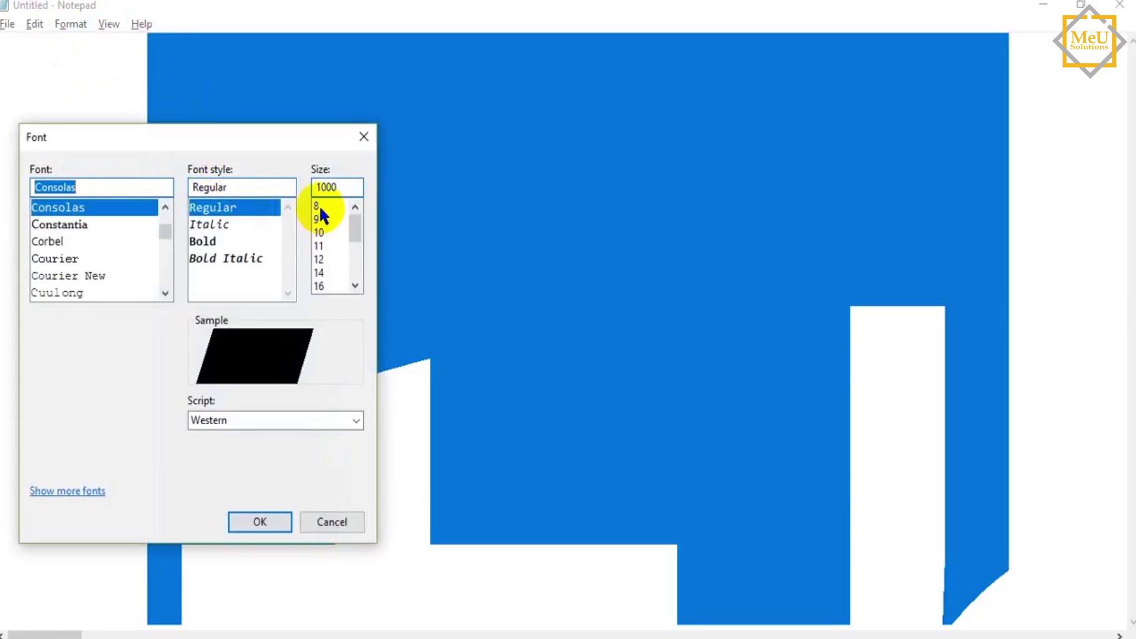
left_click(318, 208)
left_click(274, 522)
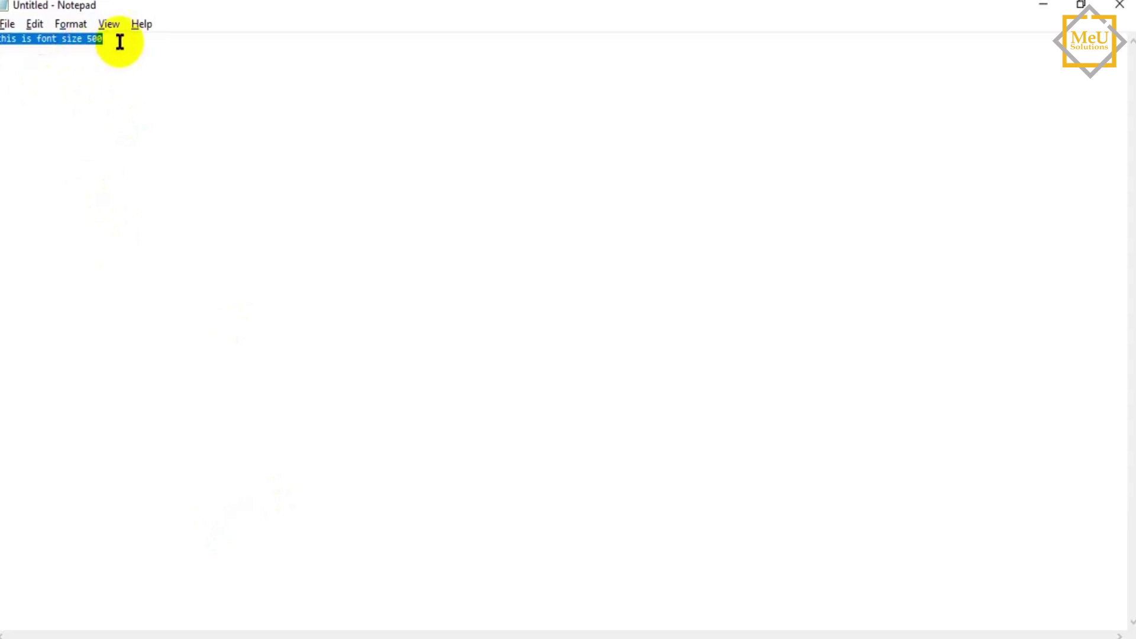
Enter -2 as the font size, replace it with 0, and apply that size to the selected text
left_click(72, 24)
left_click(88, 64)
left_click(335, 185)
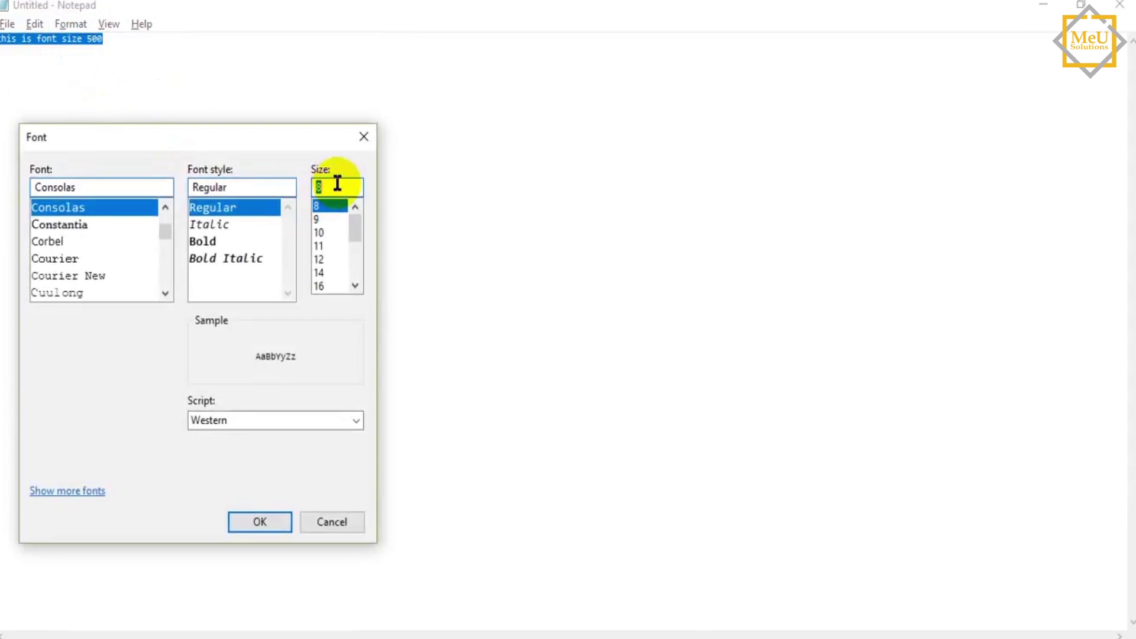
key("BackSpace")
type("-2")
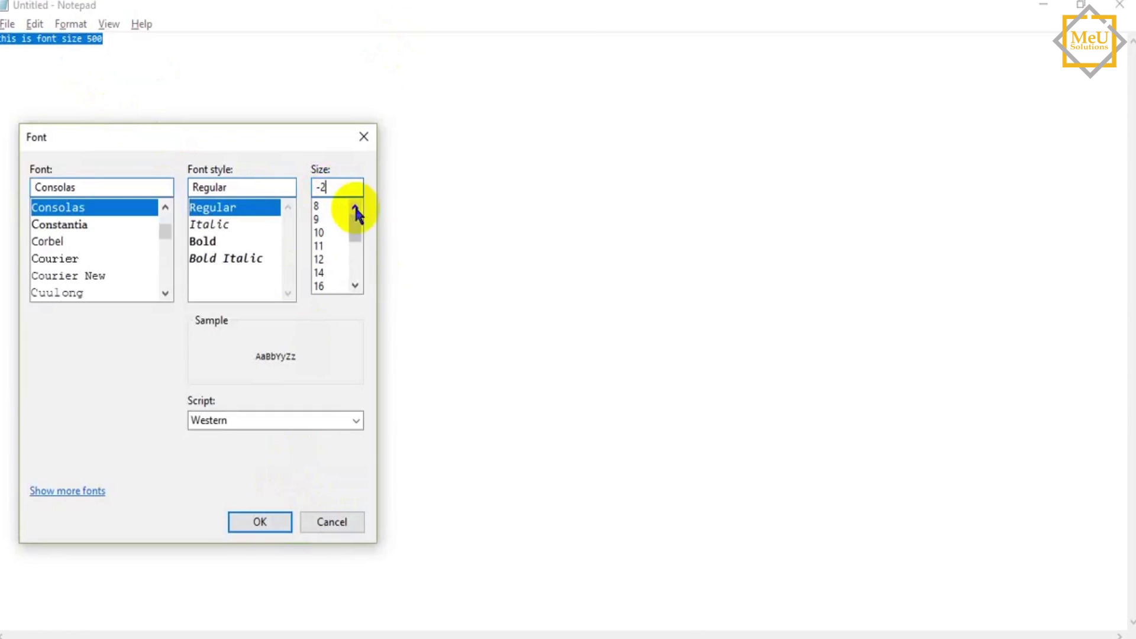
key("BackSpace")
key("BackSpace")
type("0")
key("Return")
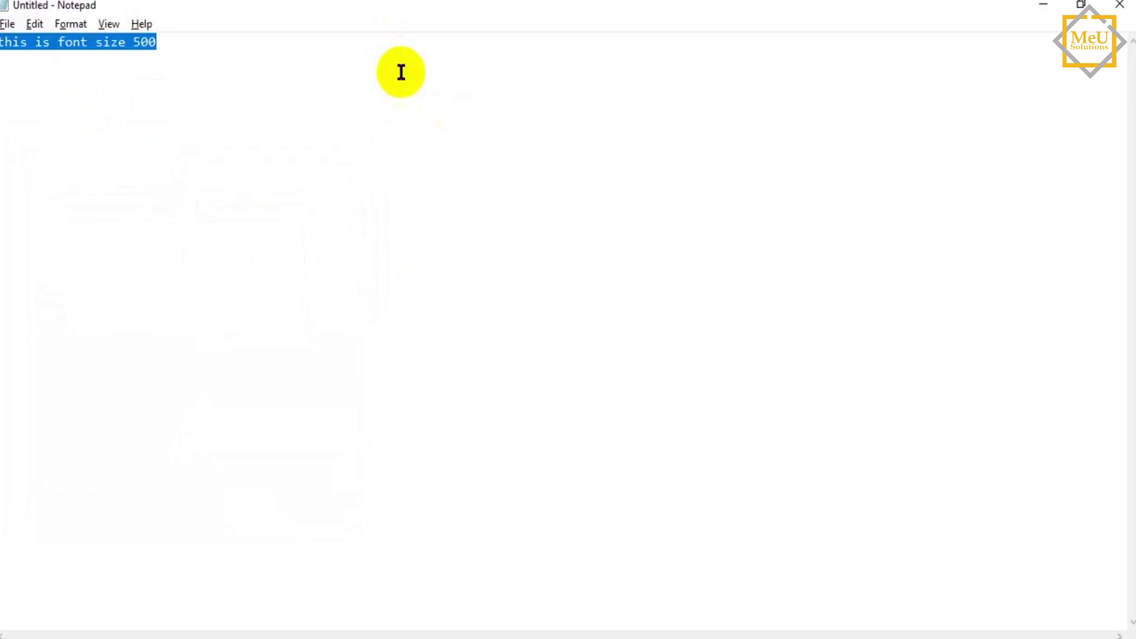
Check the current size value in the font settings, close them without changes, and deselect the text
left_click(65, 25)
left_click(89, 64)
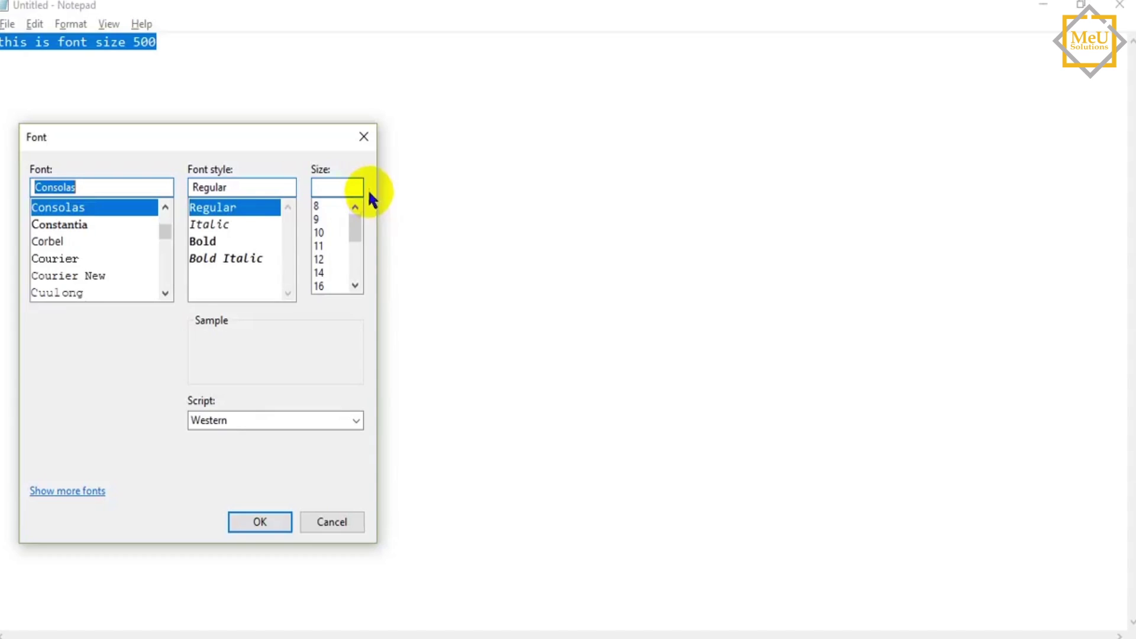
left_click(324, 186)
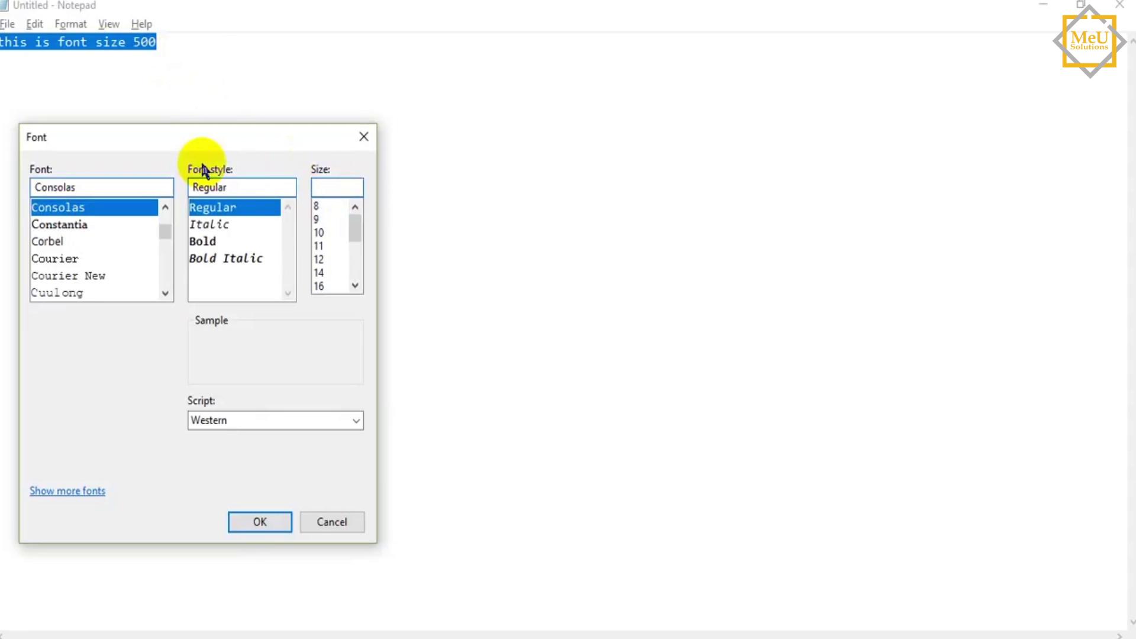
left_click(332, 522)
left_click(156, 81)
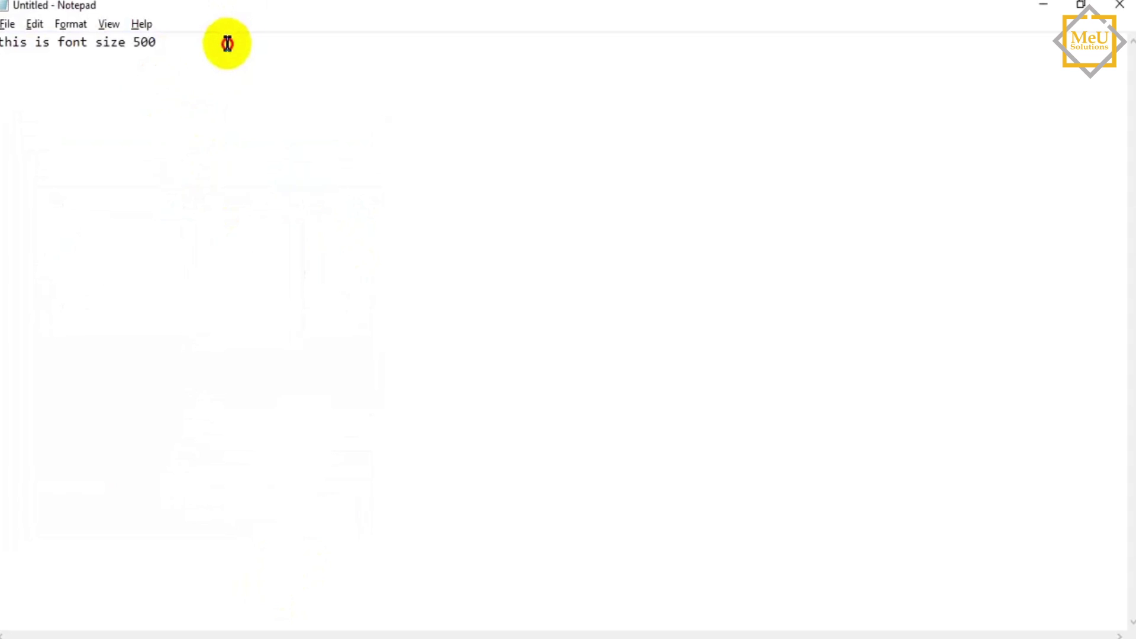
Select the whole line "this is font size 500" and apply font size -3
left_click(1, 43, "shift")
left_click(69, 24)
left_click(95, 64)
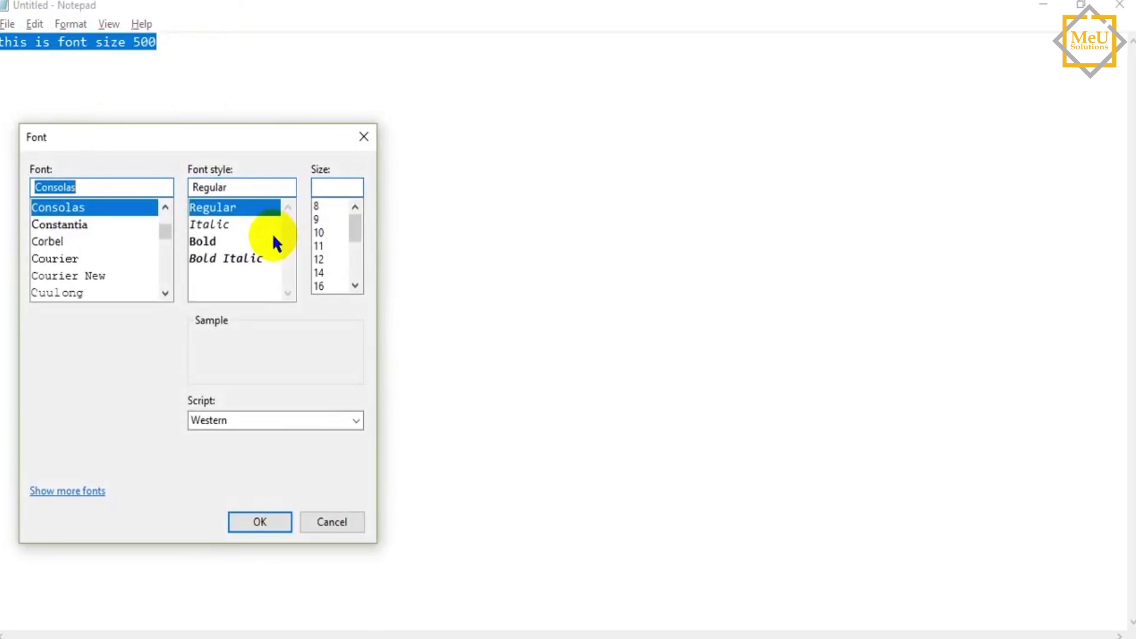
left_click(331, 186)
type("-")
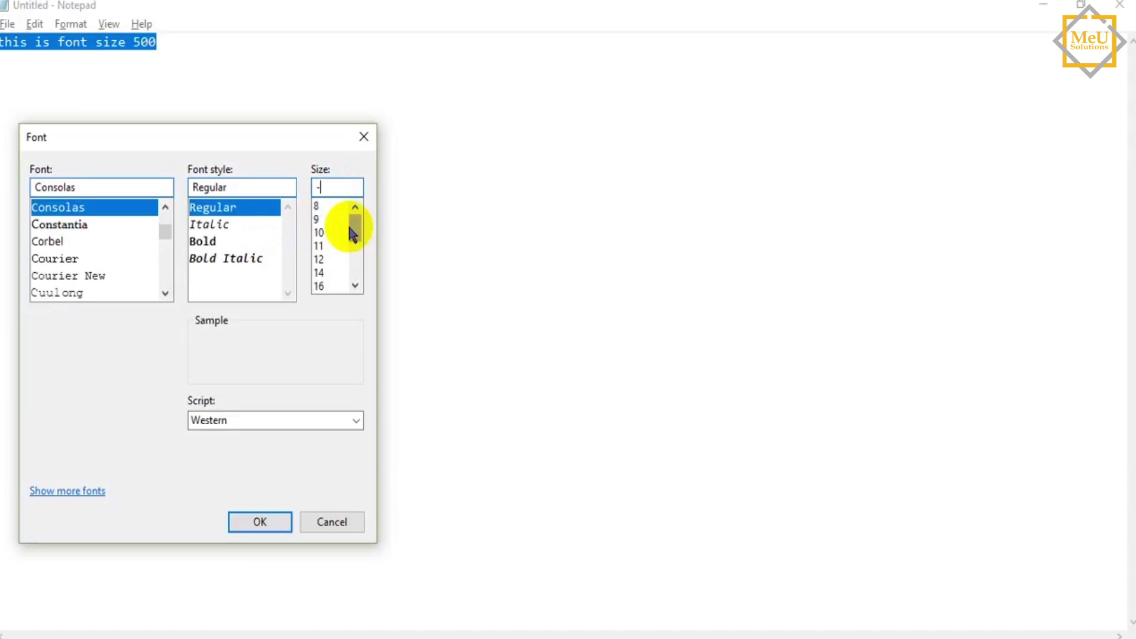
type("3")
key("Return")
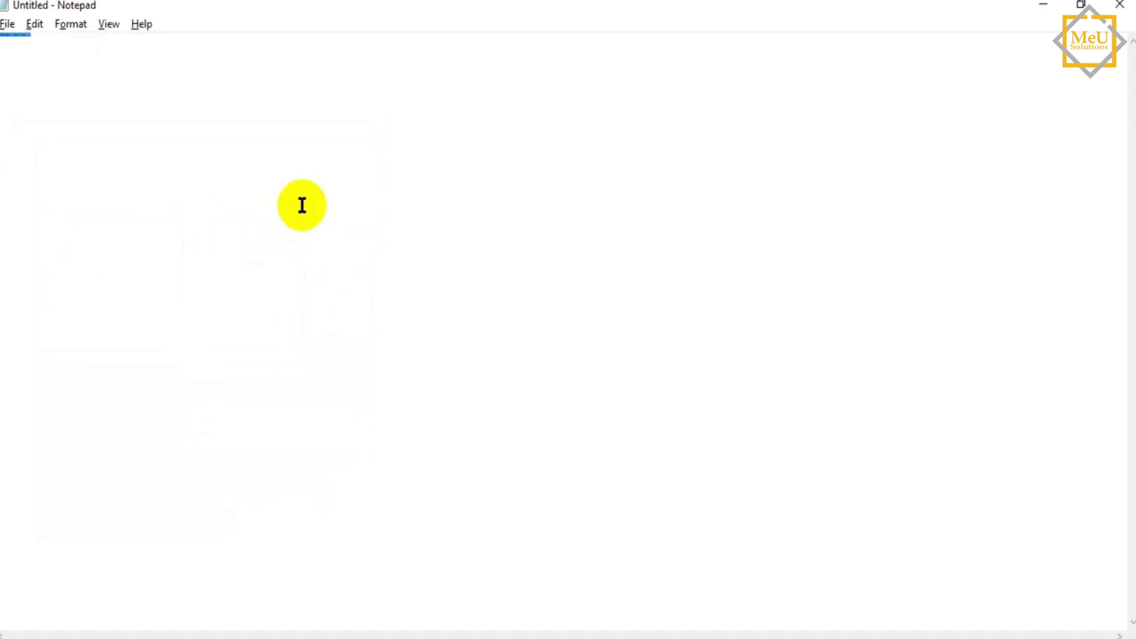
Check the available sizes in the font settings, apply font size -6 to the selected text, and deselect it
left_click(77, 26)
left_click(89, 64)
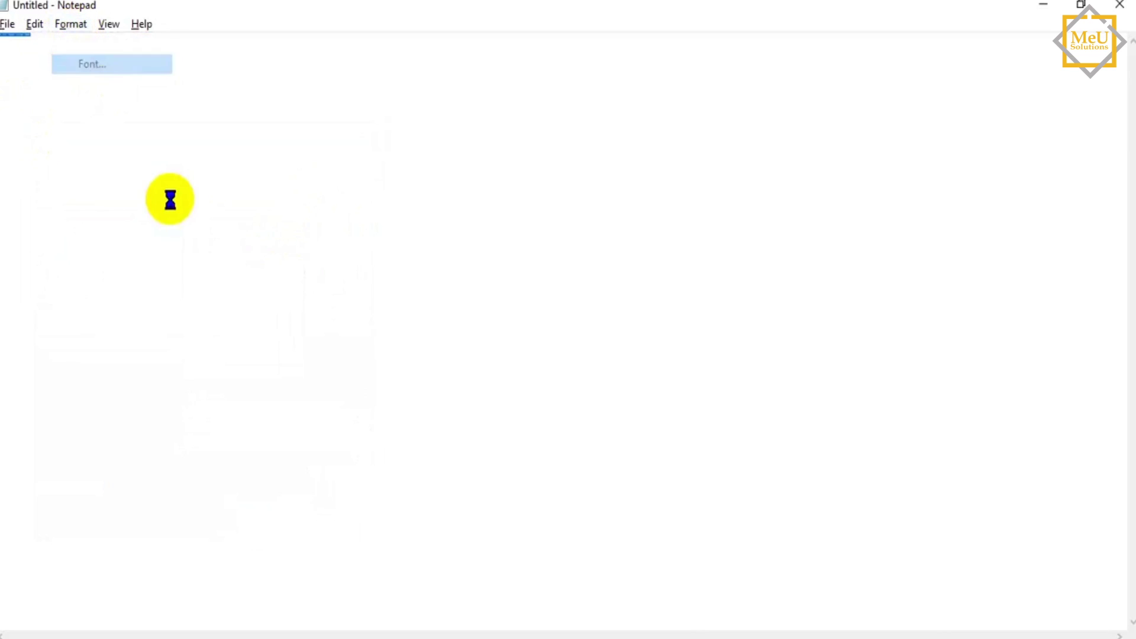
left_click(317, 188)
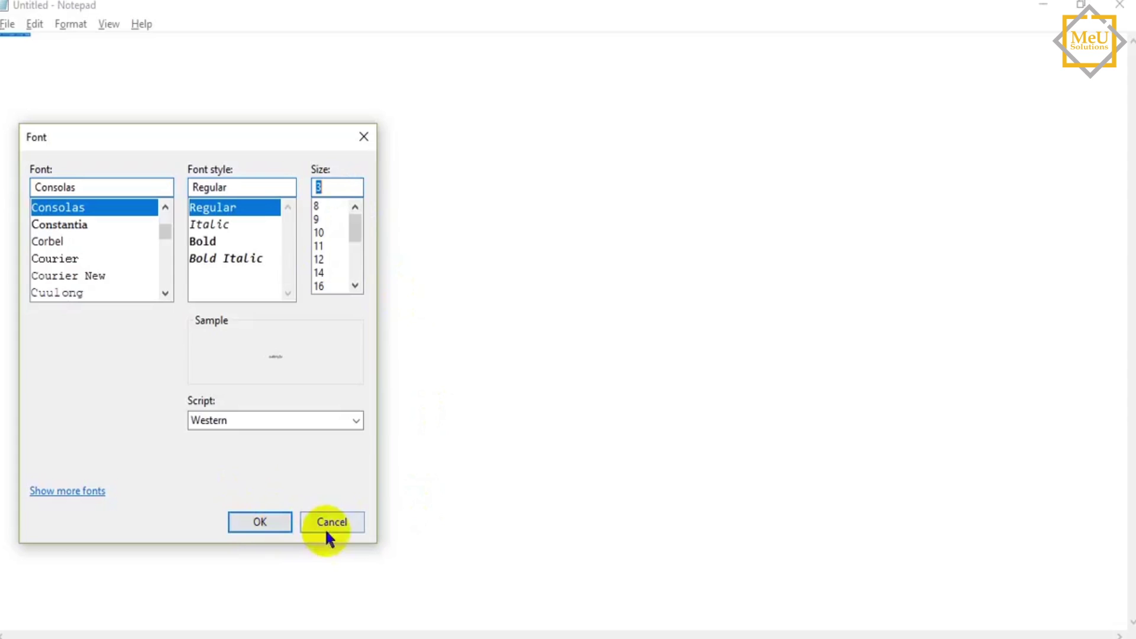
left_click(355, 286)
left_click(356, 203)
scroll(358, 223, "down", 1)
scroll(362, 215, "up", 1)
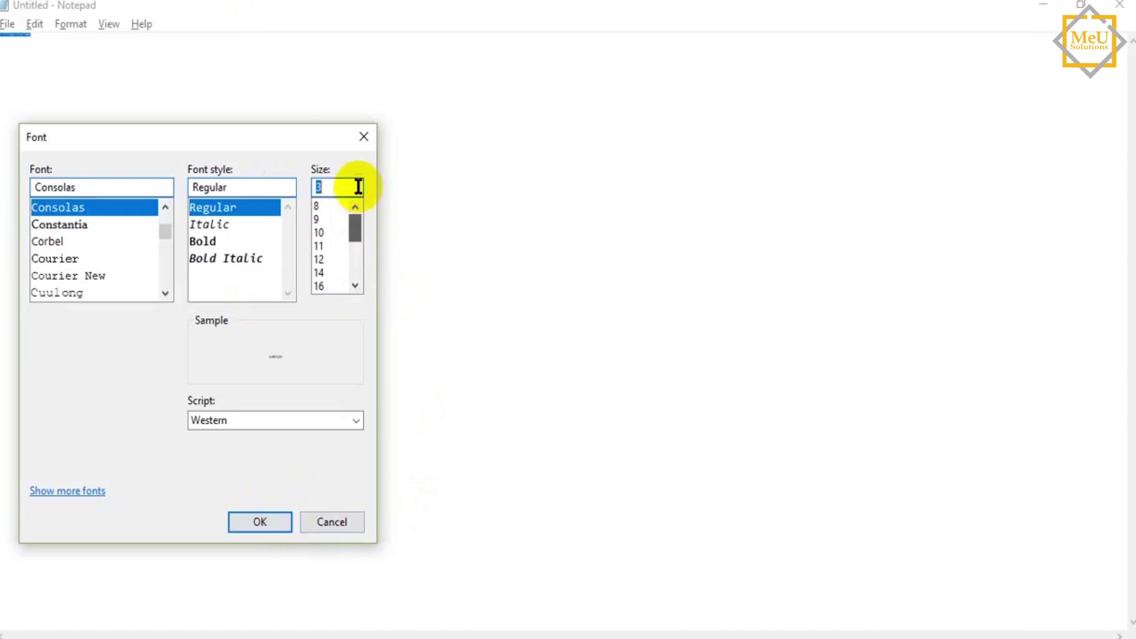
left_click(339, 192)
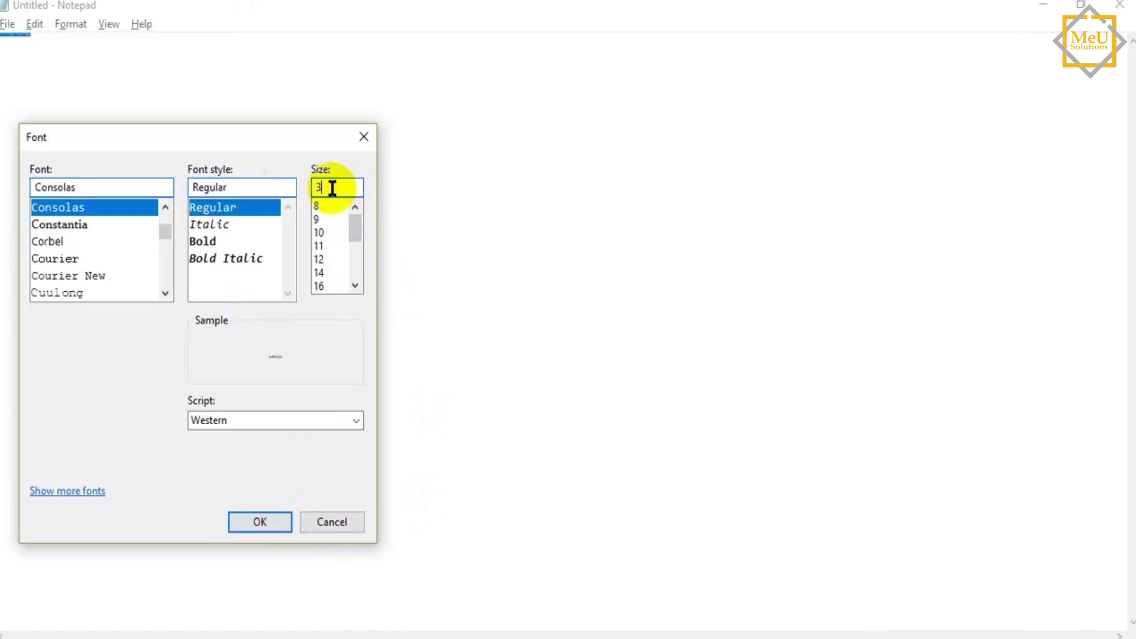
type("-6")
key("Return")
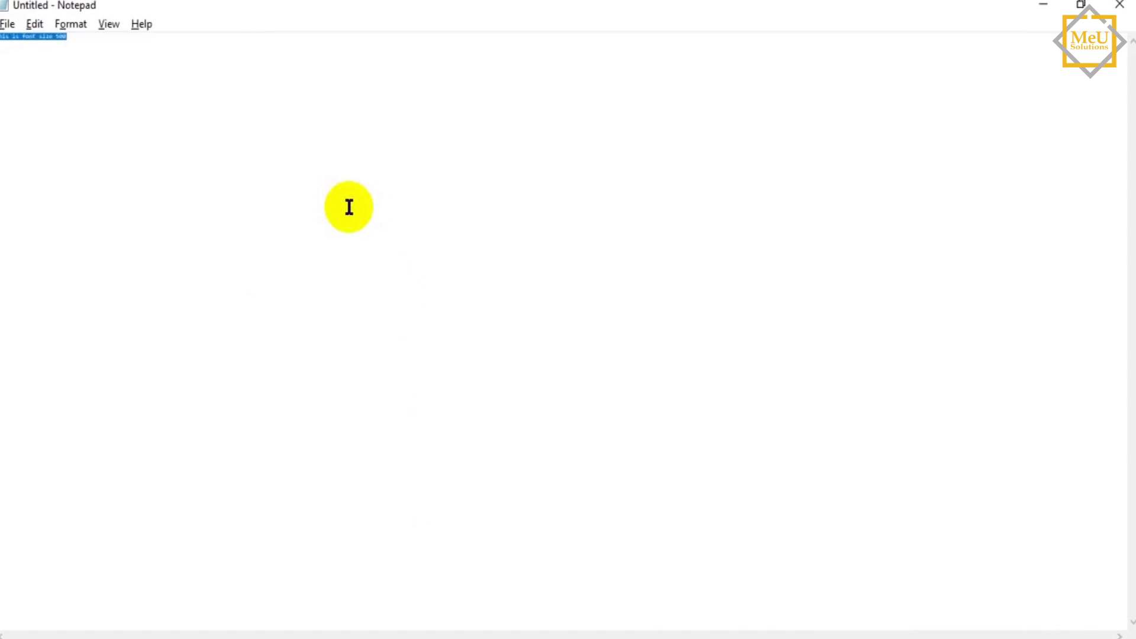
left_click(355, 220)
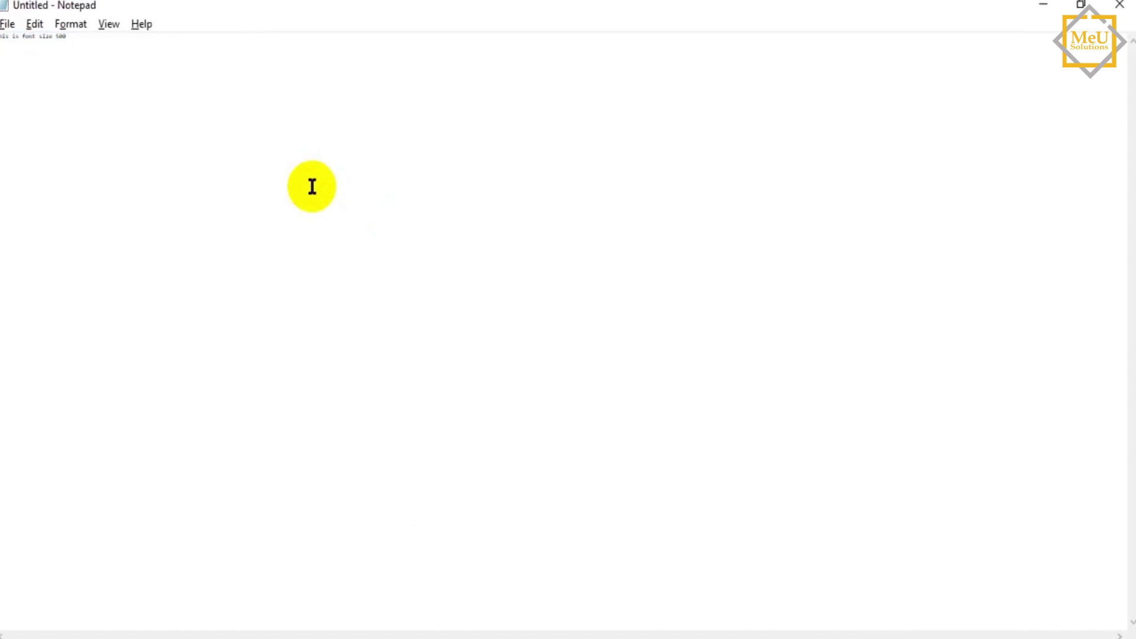
Restore the Notepad window to its smaller size, check the current font size in the font settings, and maximize the window again
key("super+Down")
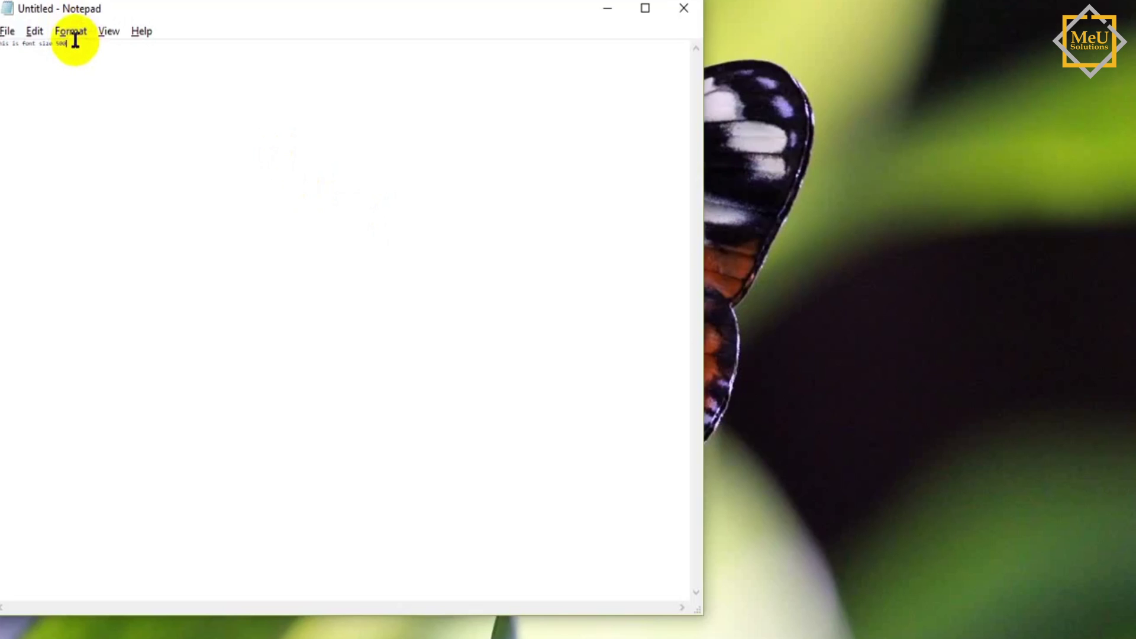
left_click(71, 33)
left_click(83, 73)
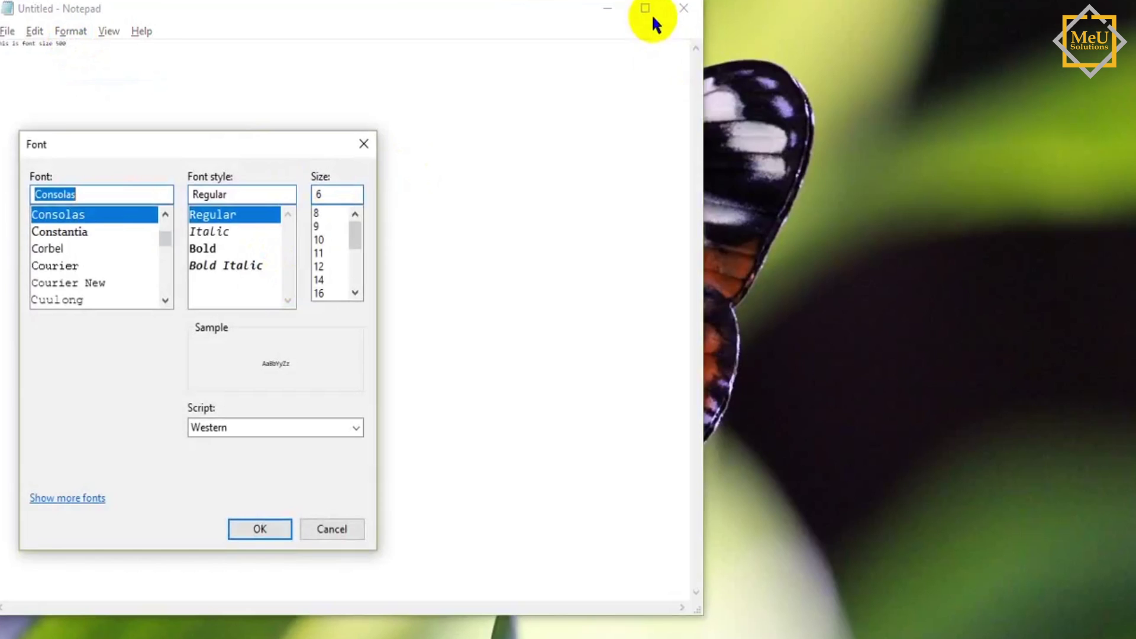
left_click(320, 529)
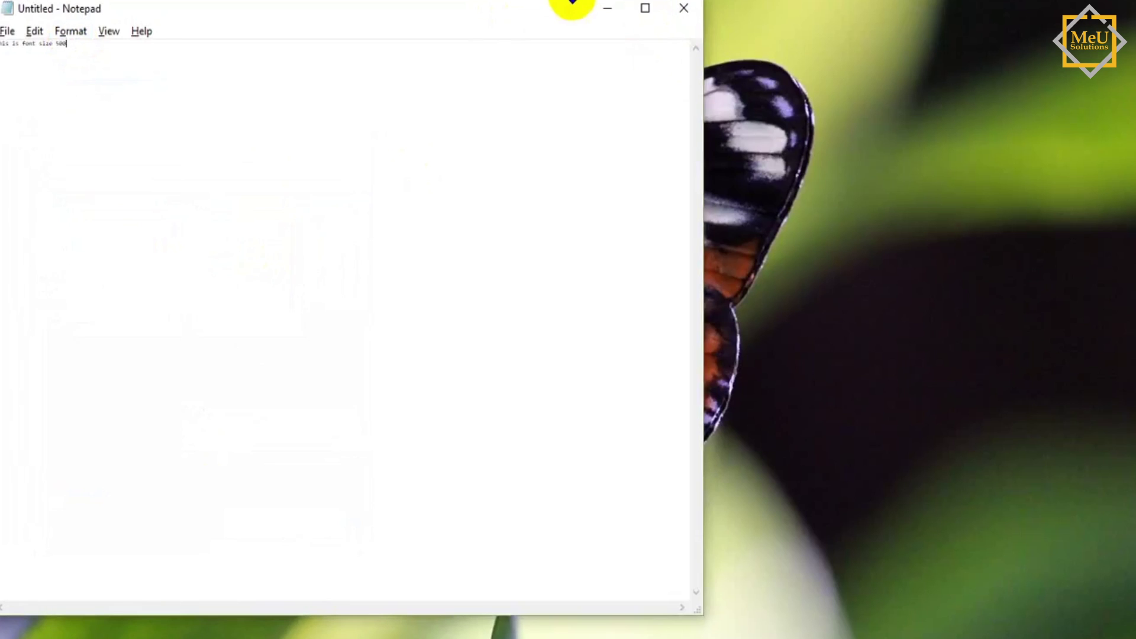
left_click(645, 8)
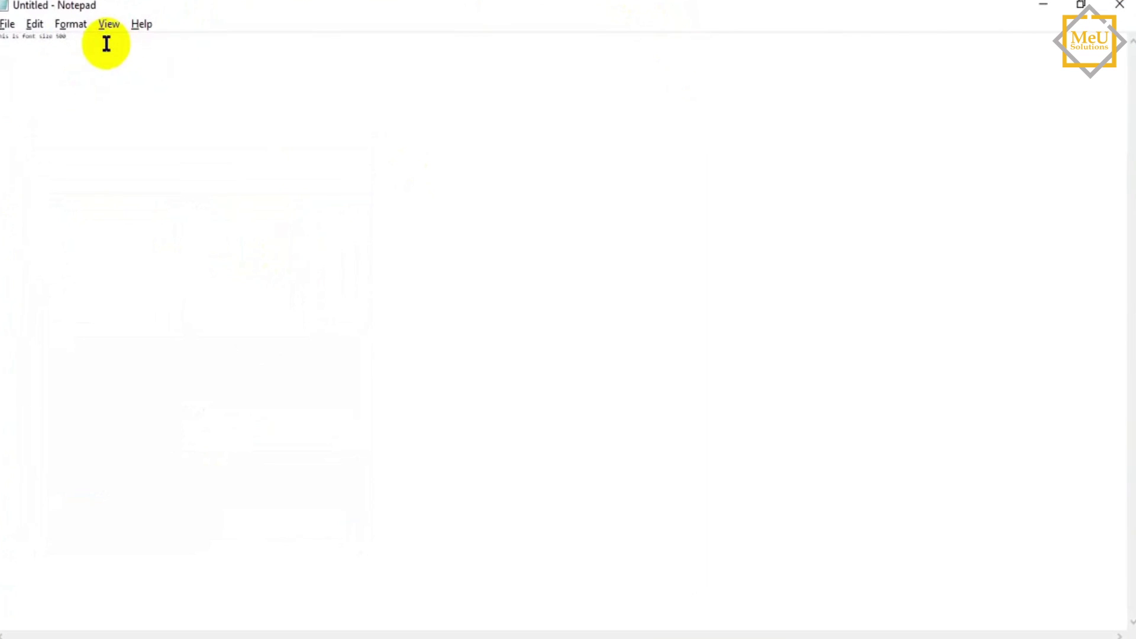
Select all the text and try to apply the Roman numeral III as the font size
key("ctrl+a")
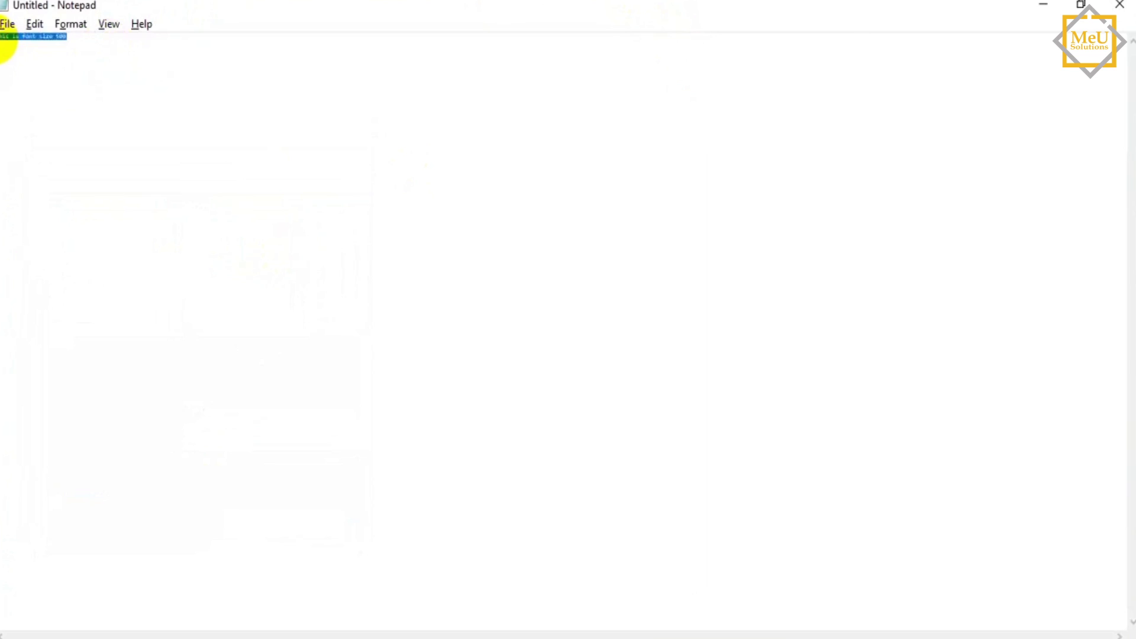
left_click(71, 25)
left_click(94, 66)
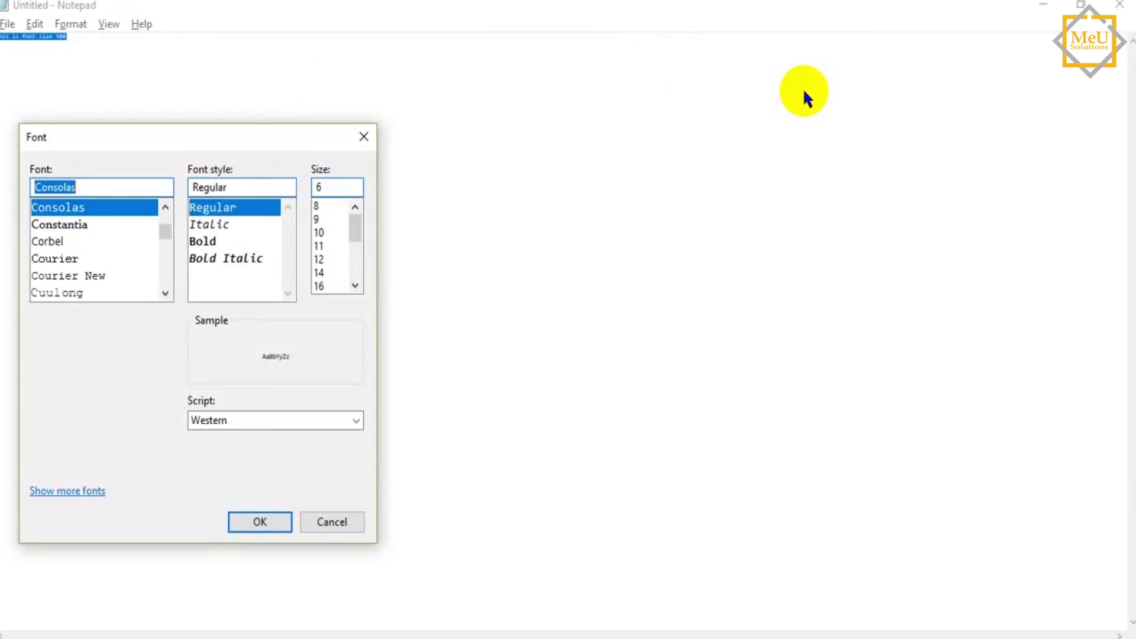
left_click(352, 184)
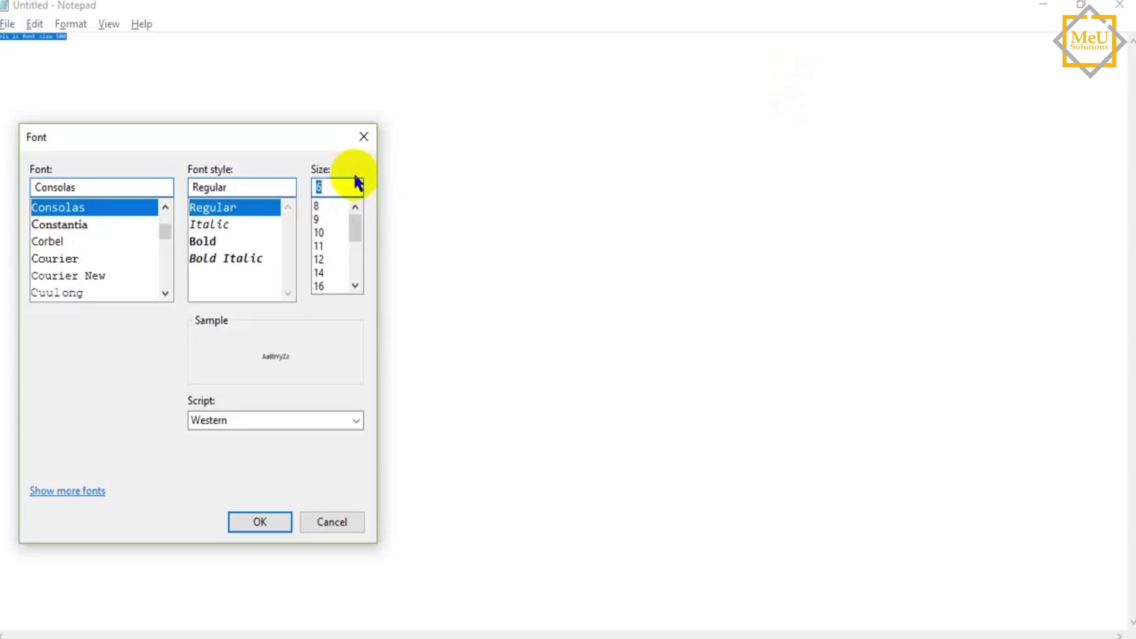
type("11")
key("Return")
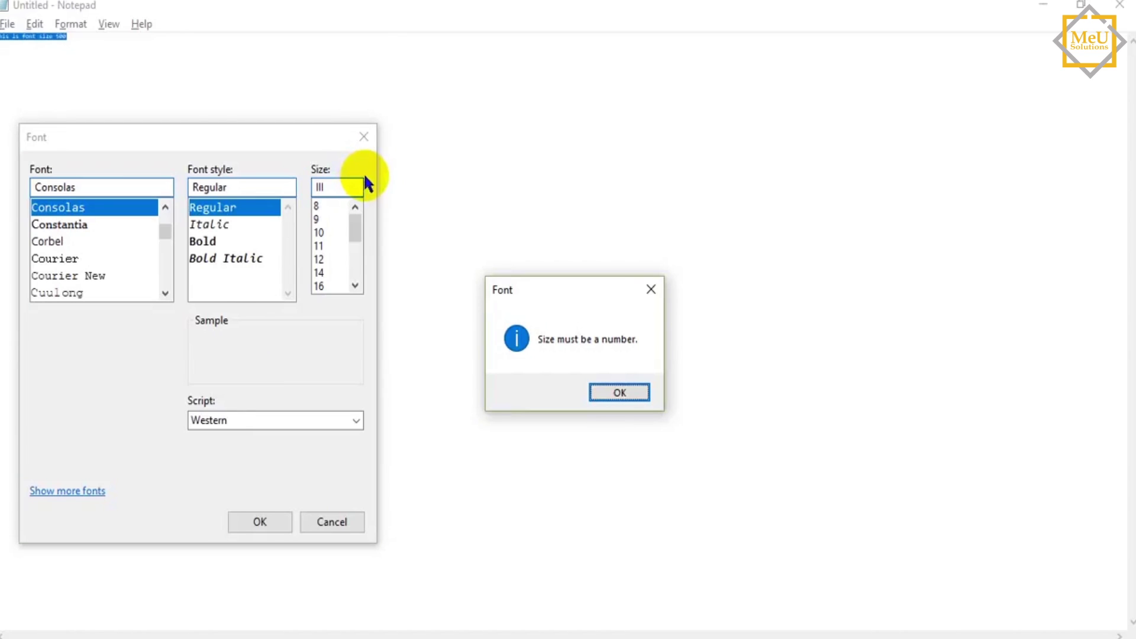
left_click(627, 393)
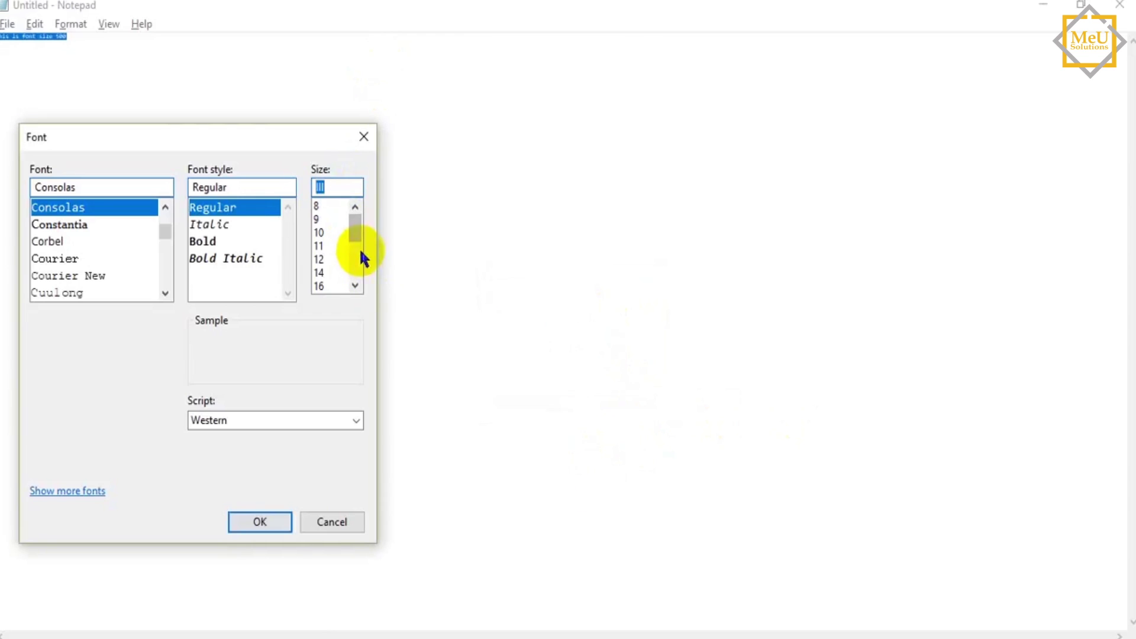
Try to apply the letter A as the font size, and dismiss the message
key("BackSpace")
type("A")
key("Return")
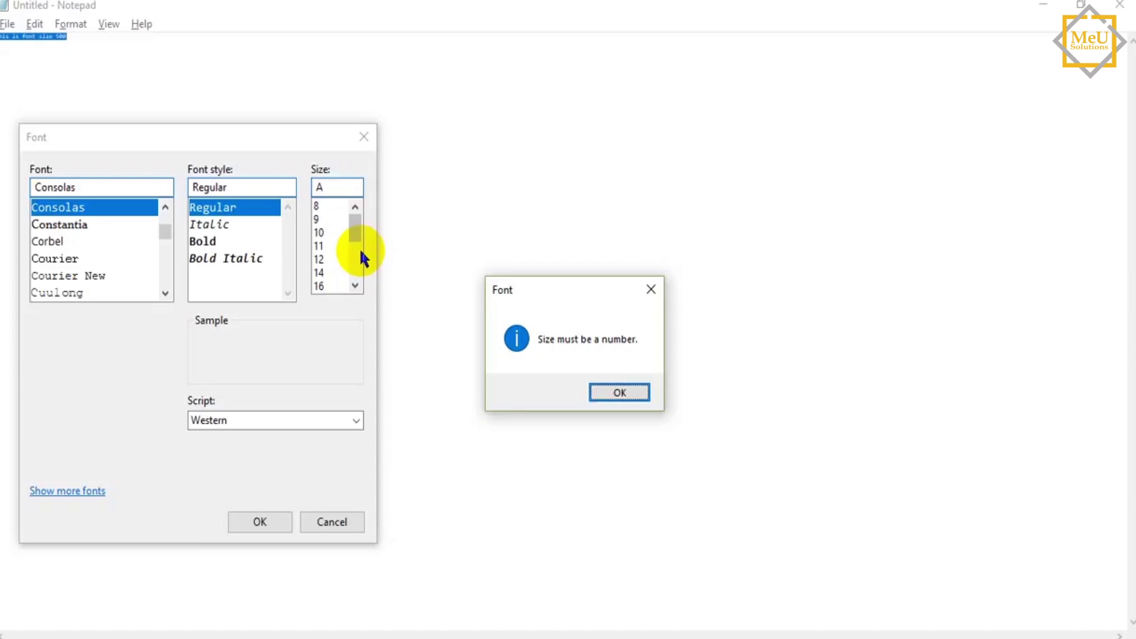
left_click(334, 188)
left_click(610, 391)
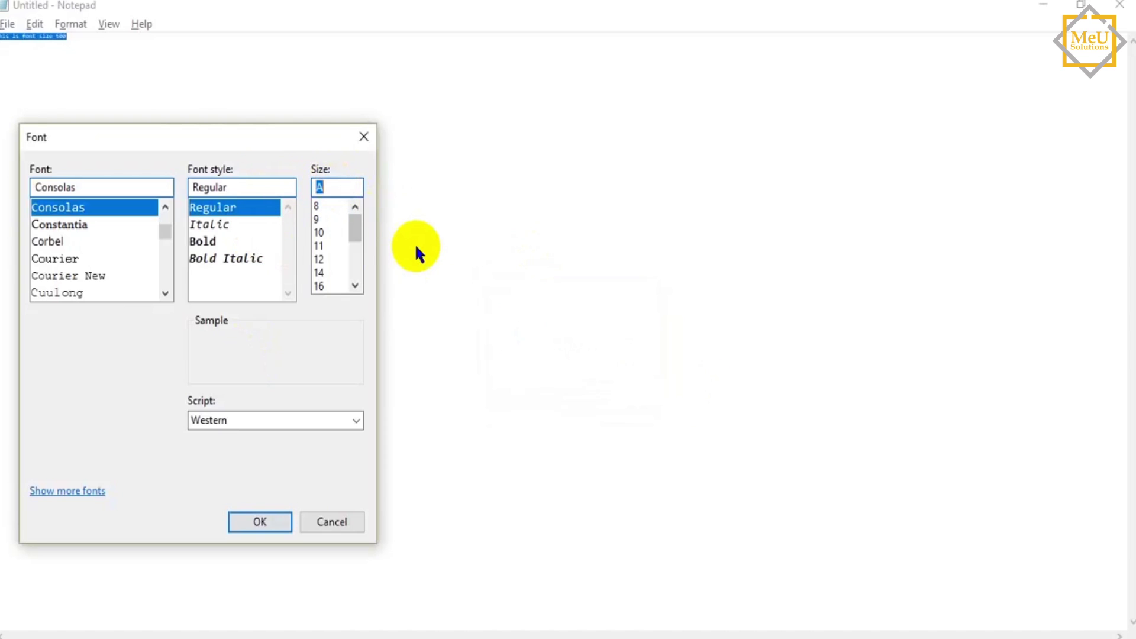
Replace the non-numeric font size with 12 and apply it to the text
key("BackSpace")
type("12")
left_click(264, 526)
Try to apply "1 2", with a space between the digits, as the font size, and cancel the font settings
left_click(70, 25)
left_click(114, 69)
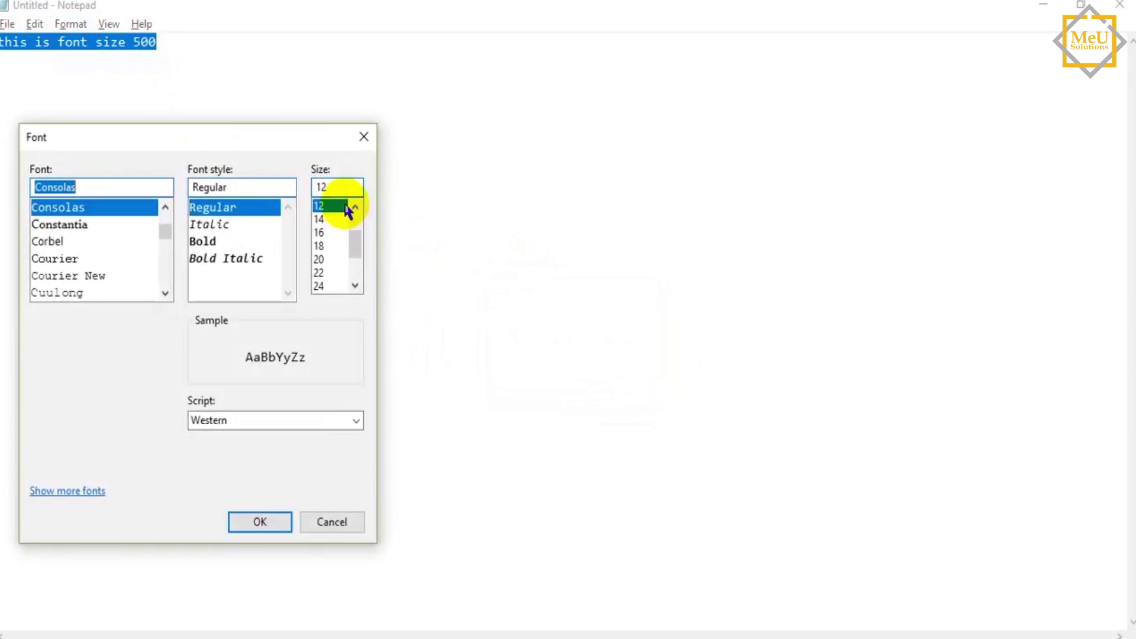
double_click(317, 186)
left_click(324, 186)
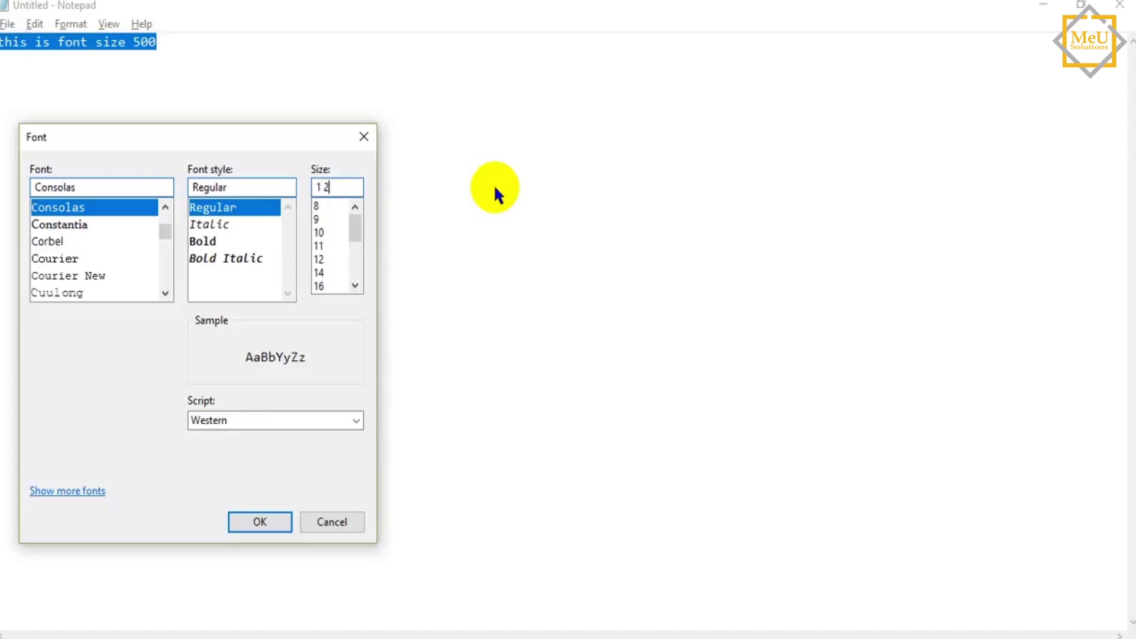
key("Right")
left_click(253, 524)
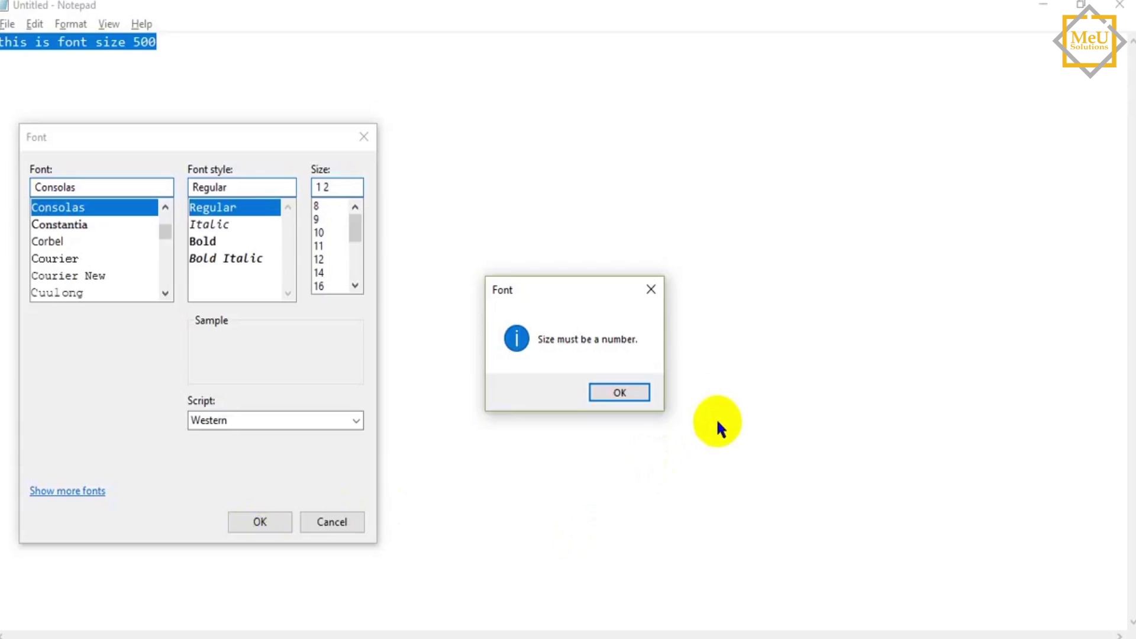
left_click(618, 393)
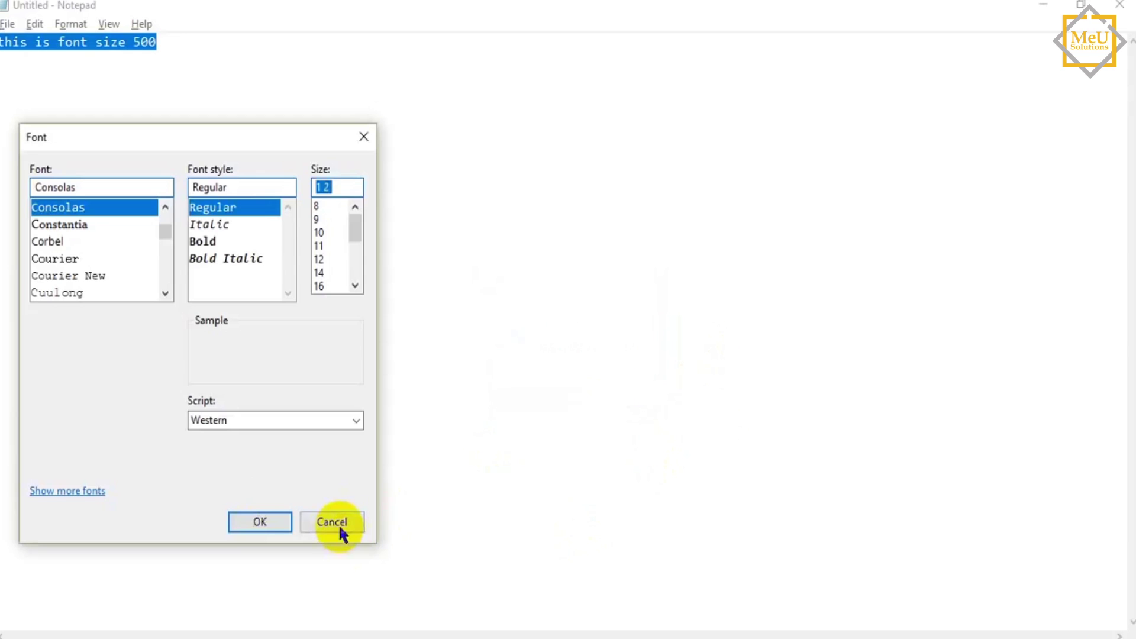
left_click(339, 526)
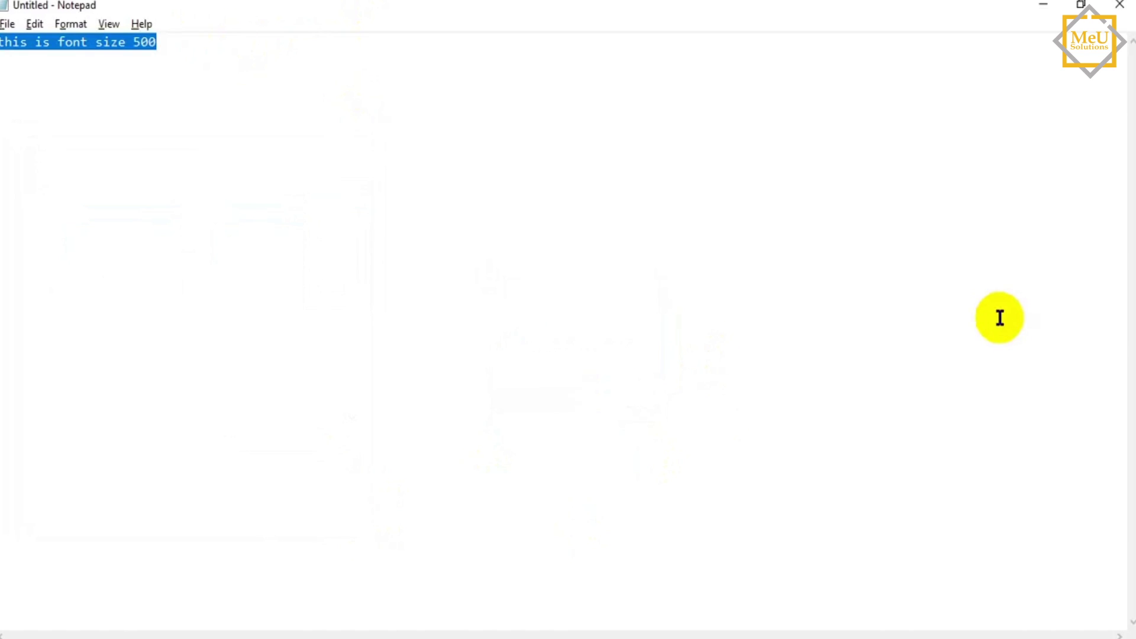
left_click(330, 173)
left_click_drag(208, 43, 1, 45)
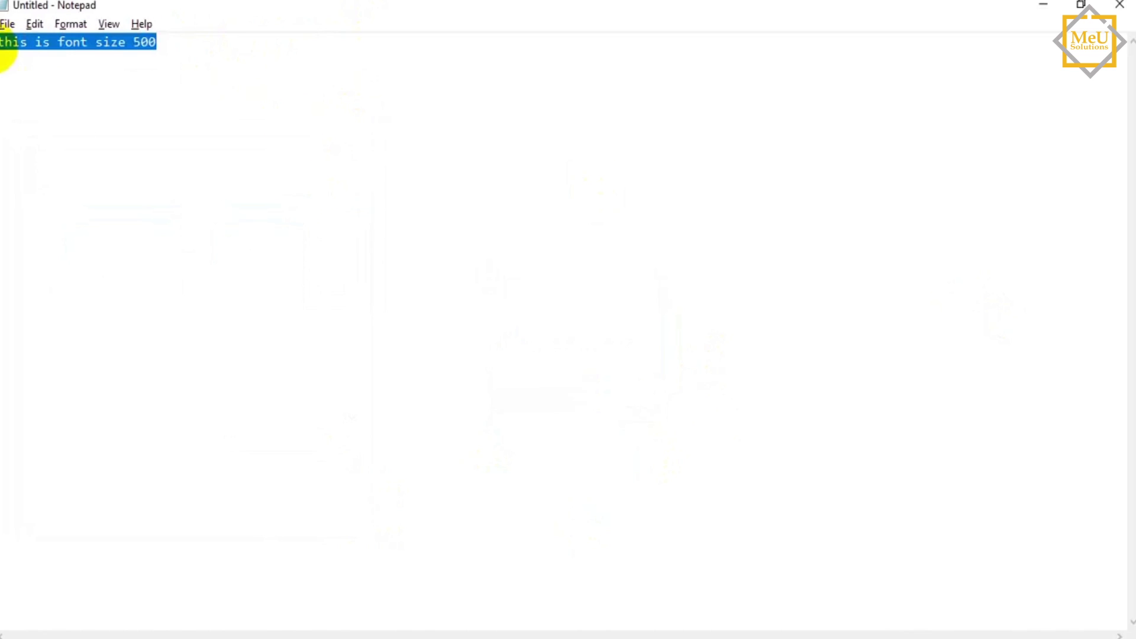
left_click(83, 54)
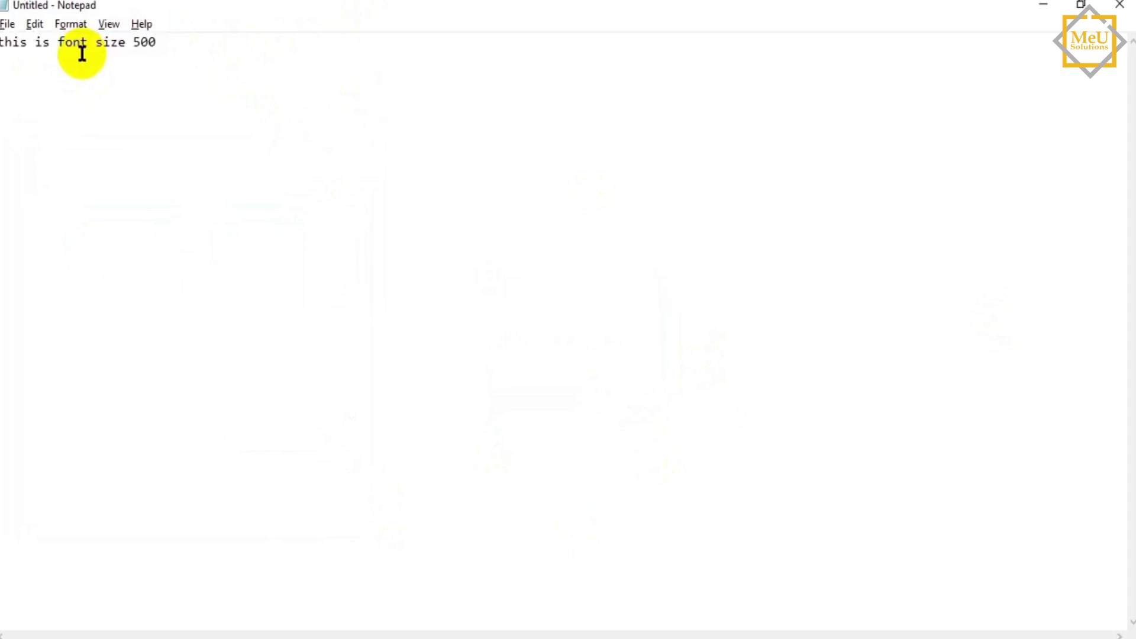
left_click_drag(172, 40, 38, 41)
left_click(2, 54)
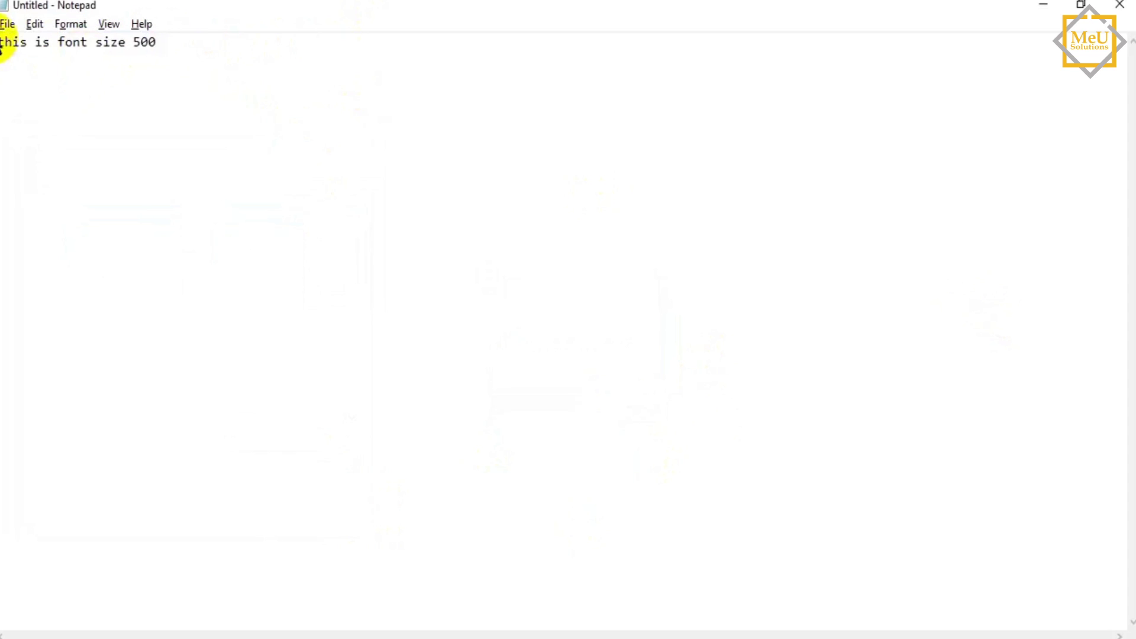
triple_click(6, 48)
left_click(5, 55)
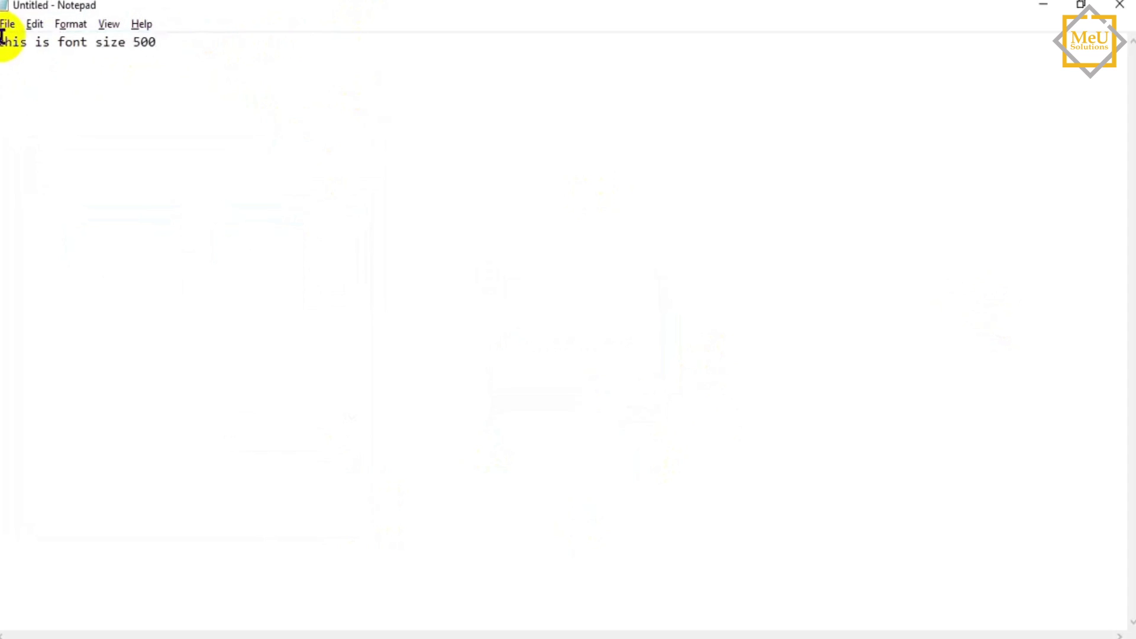